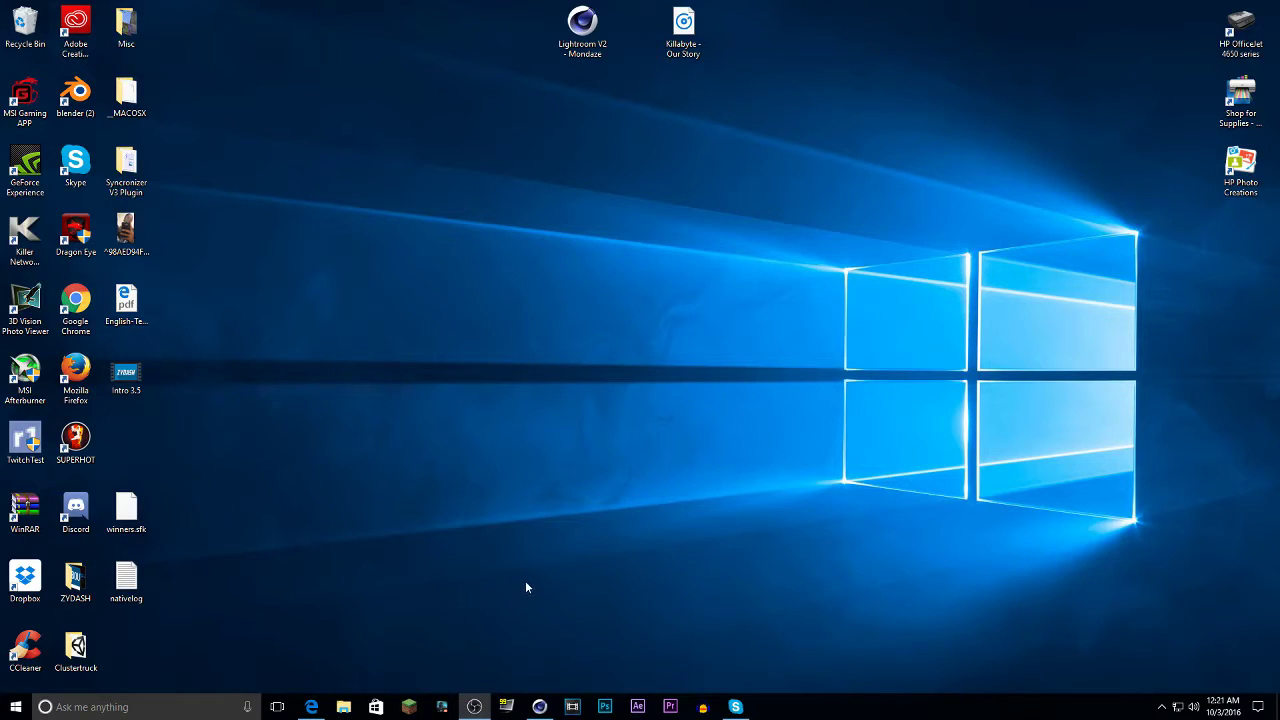
Switch to Cinema 4D and review the FMR 4.0 rig's skin, configuration and face settings.
click(540, 707)
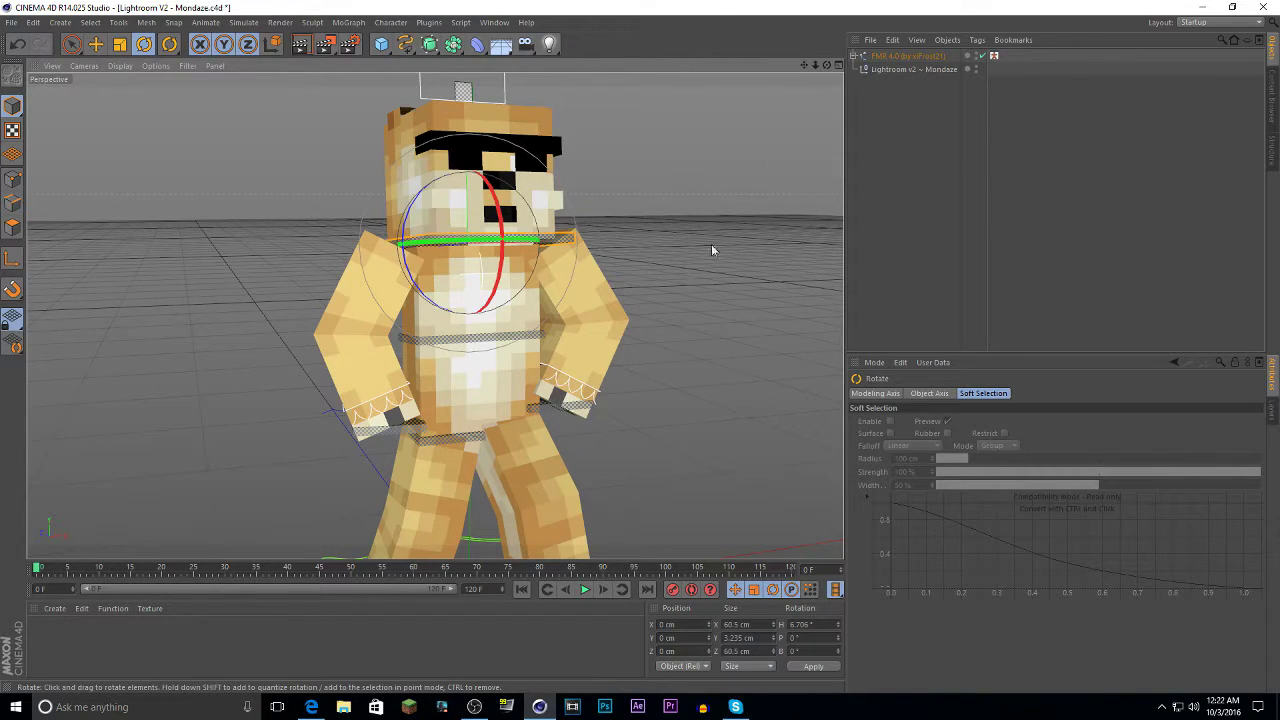
click(940, 56)
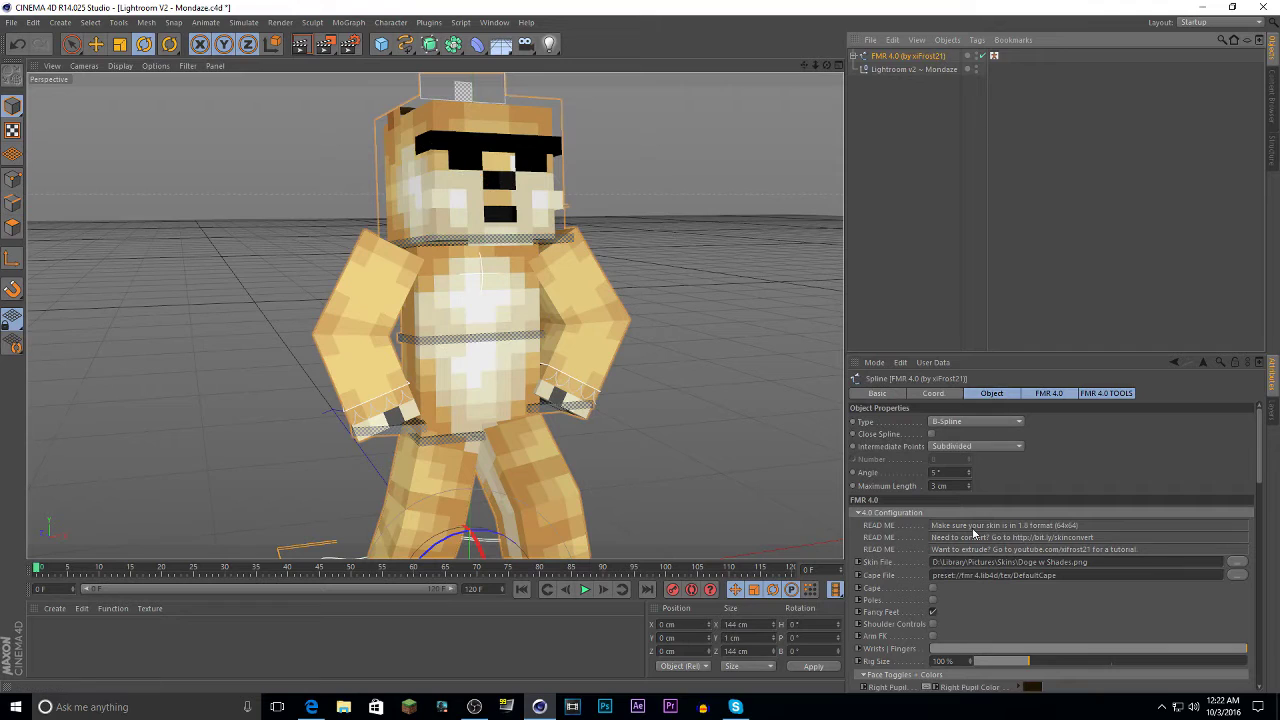
scroll(972, 530, down, 4)
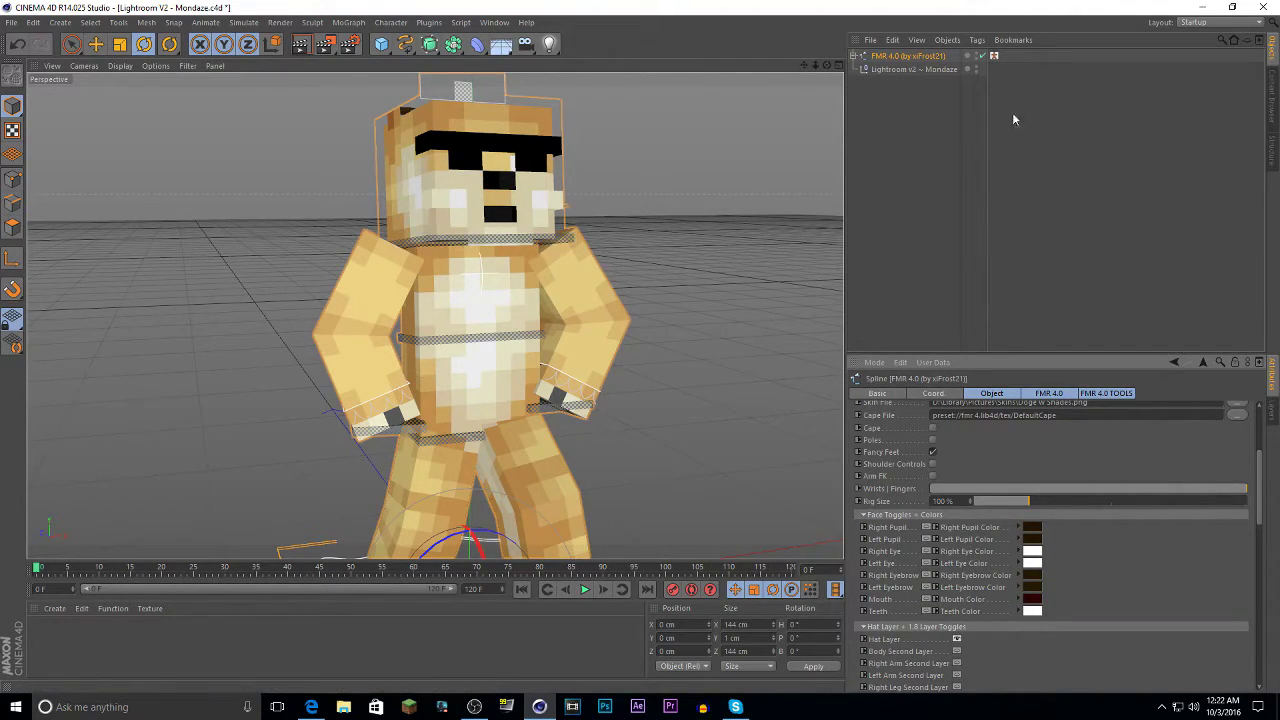
scroll(1070, 436, up, 2)
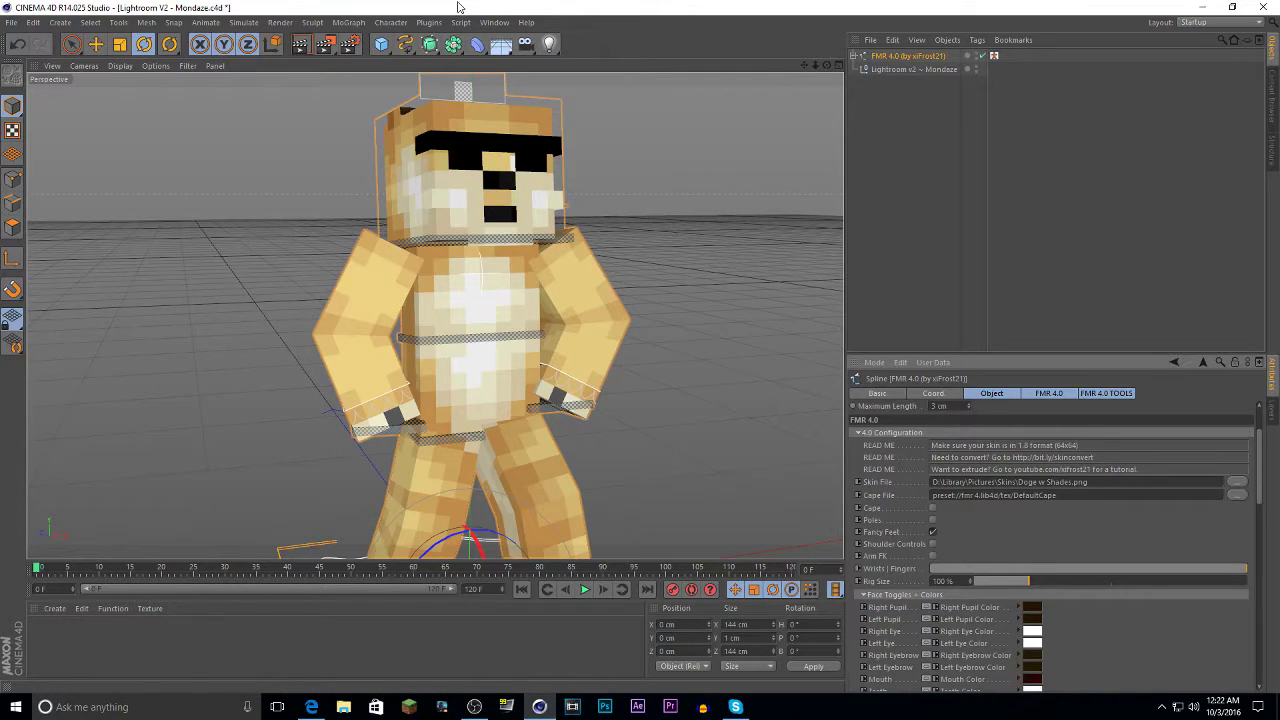
Choose the Best Settings render preset and render the posed character to the Picture Viewer.
click(349, 44)
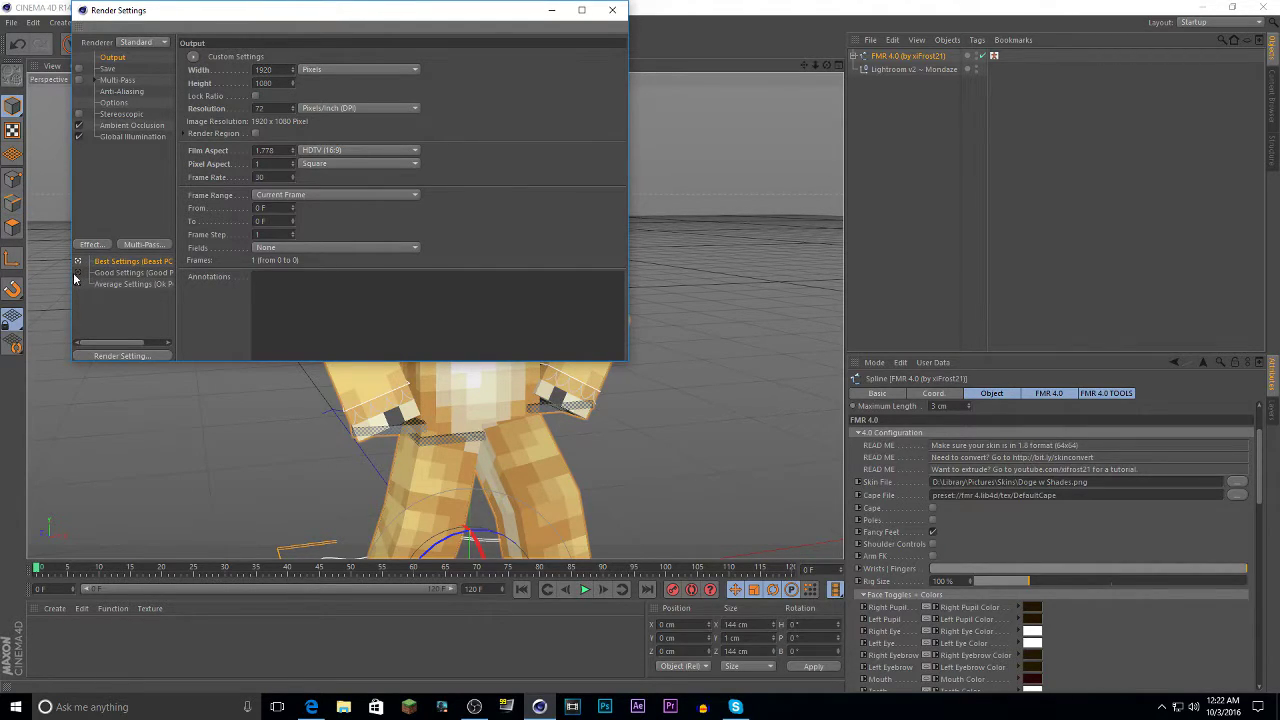
click(77, 262)
click(612, 10)
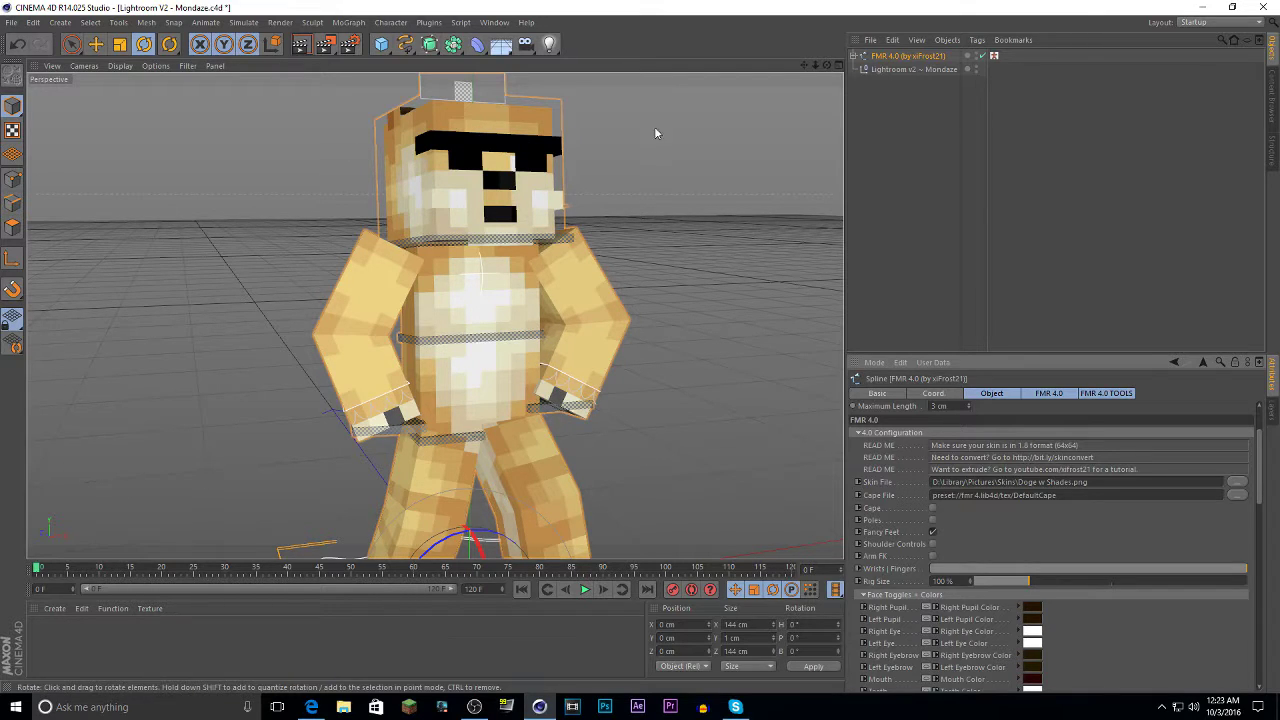
key(shift+r)
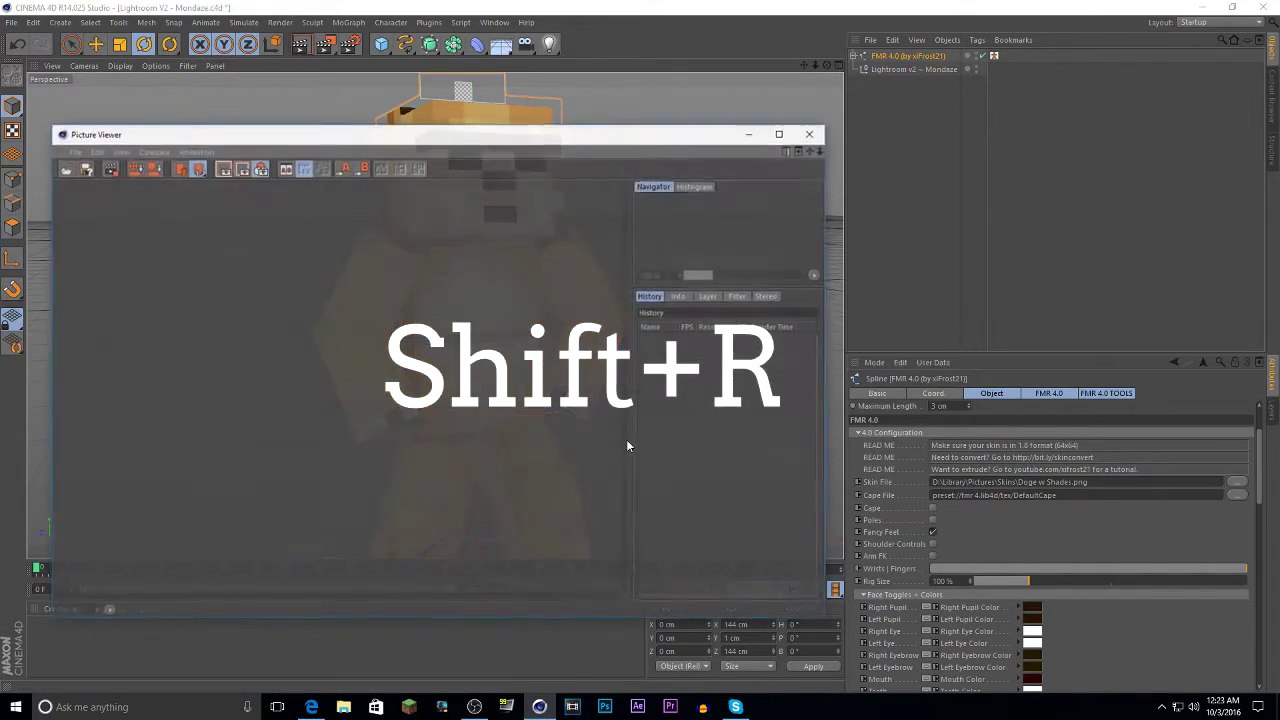
scroll(560, 330, down, 3)
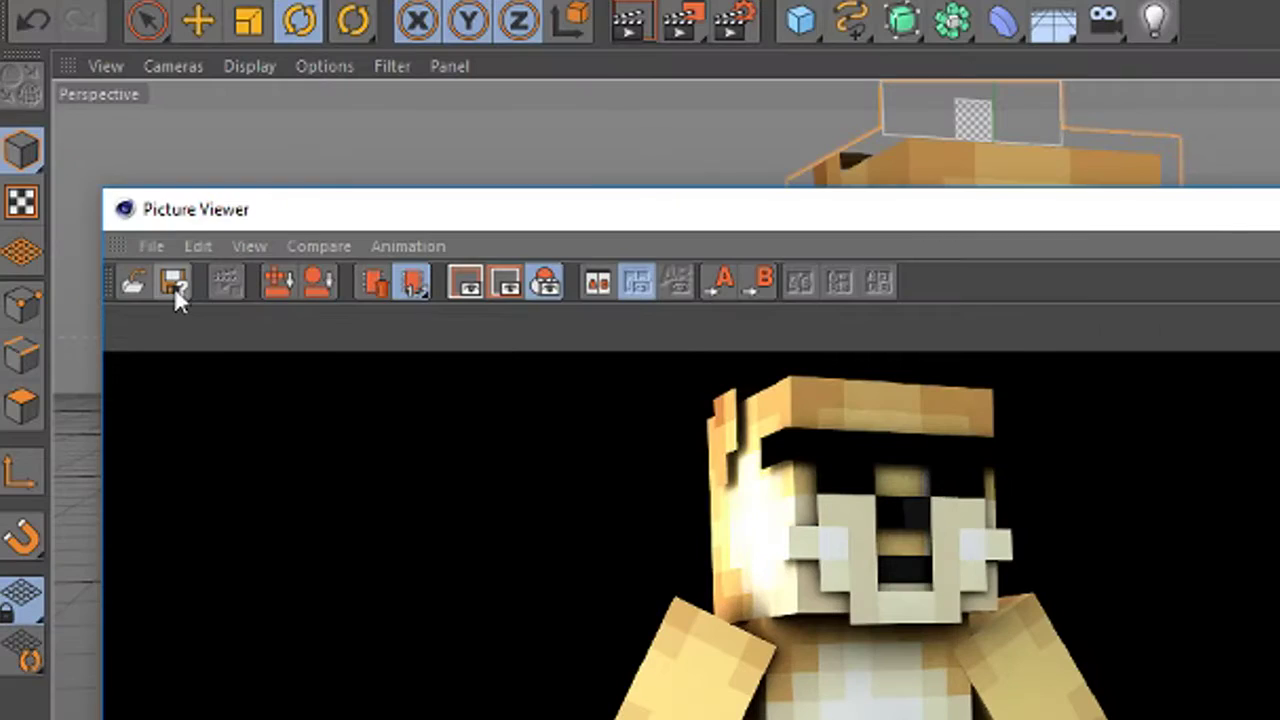
Save the render to the Desktop as an 8-bit PNG still image with alpha channel, named "Whatever u want".
click(85, 169)
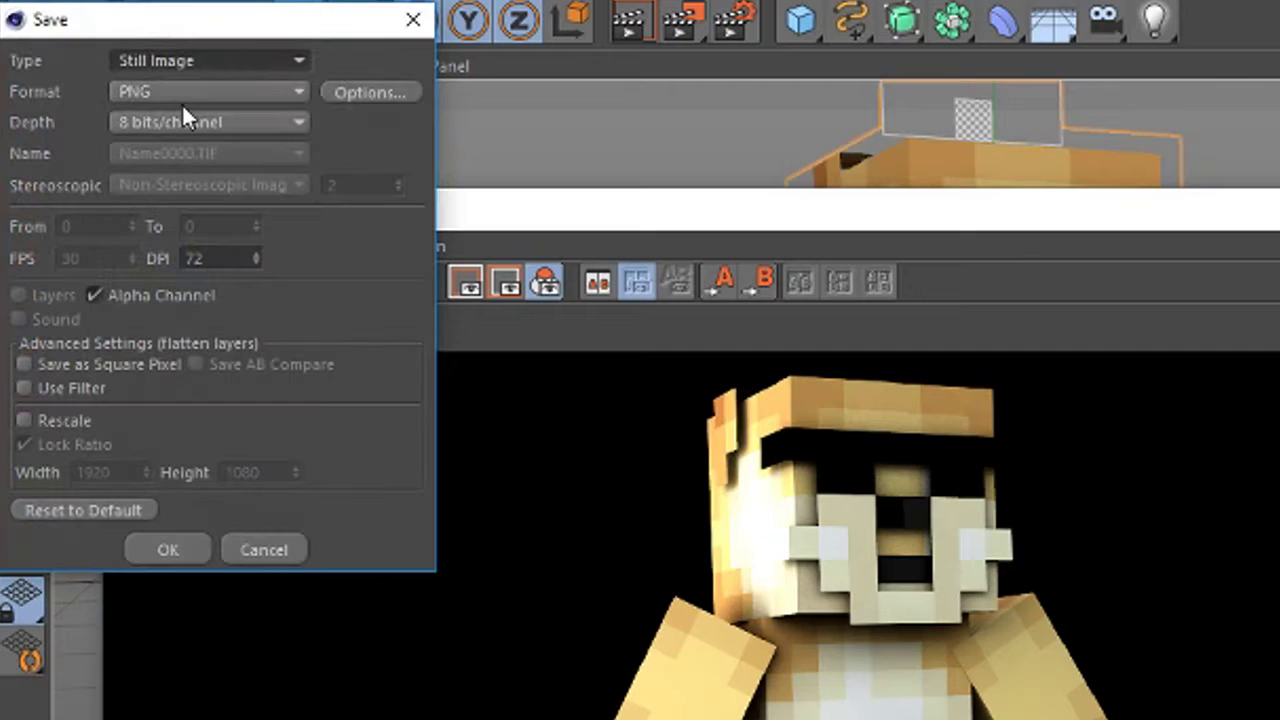
click(183, 552)
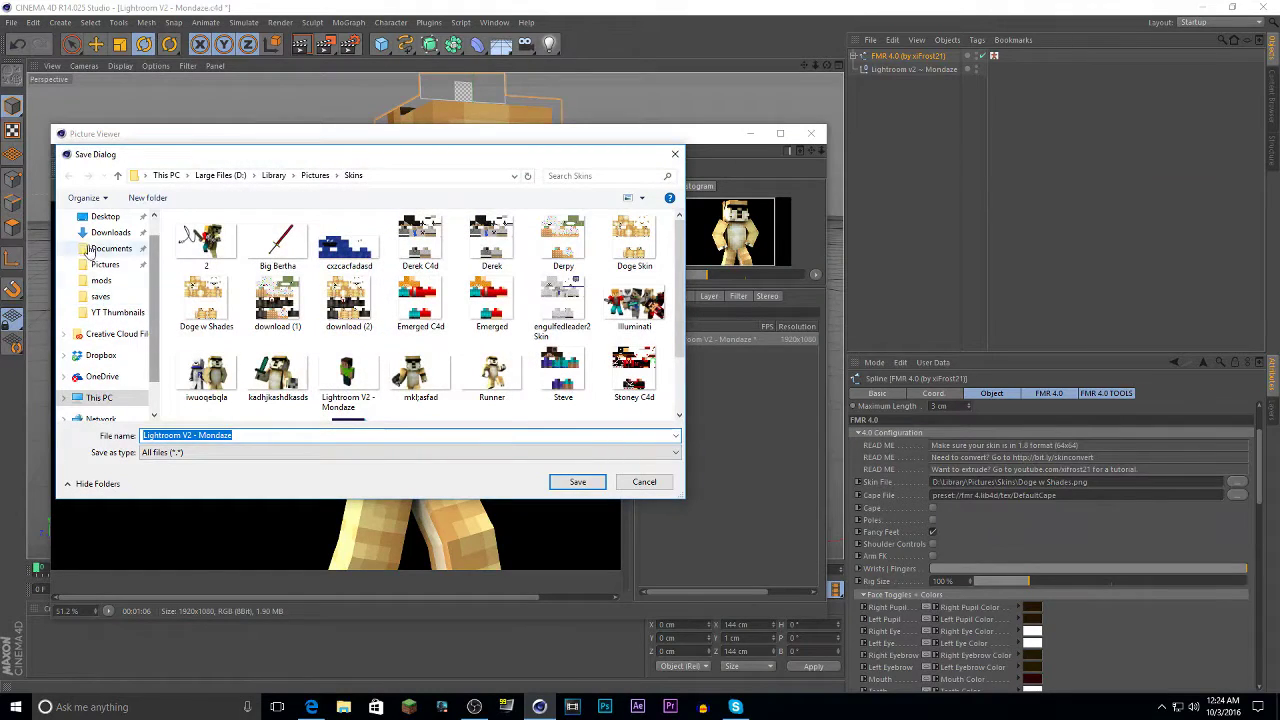
click(101, 218)
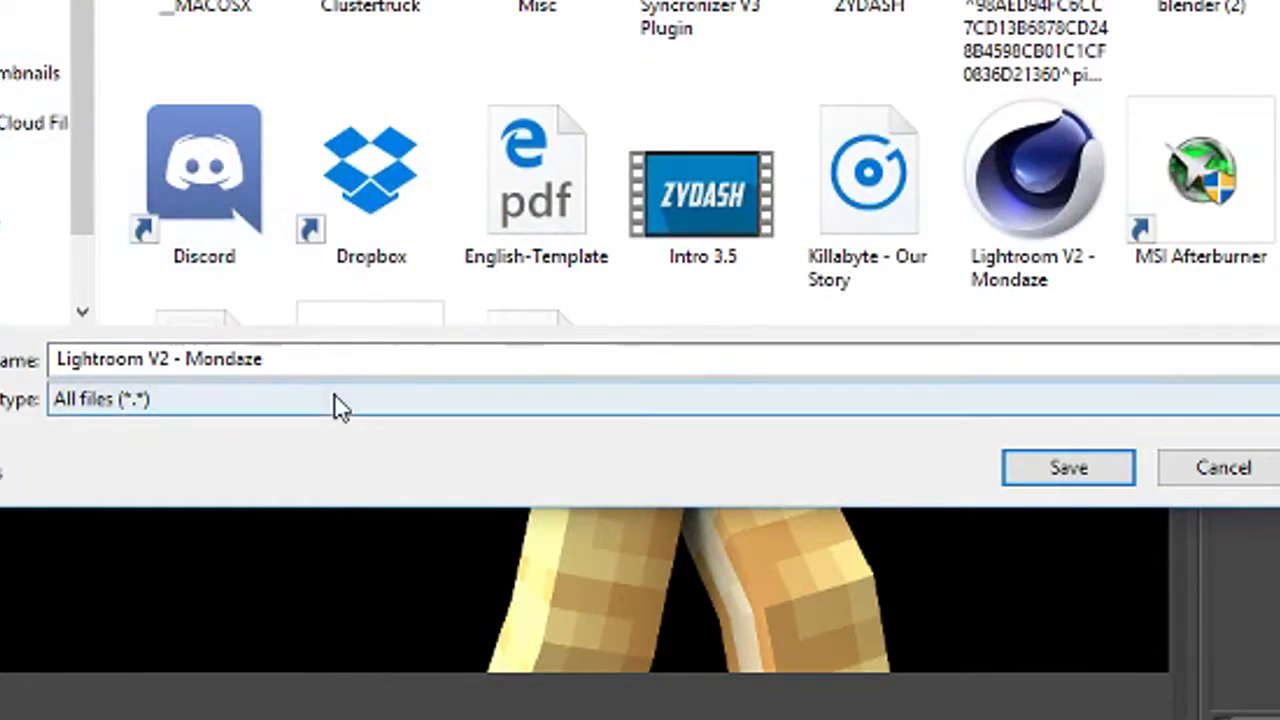
click(324, 370)
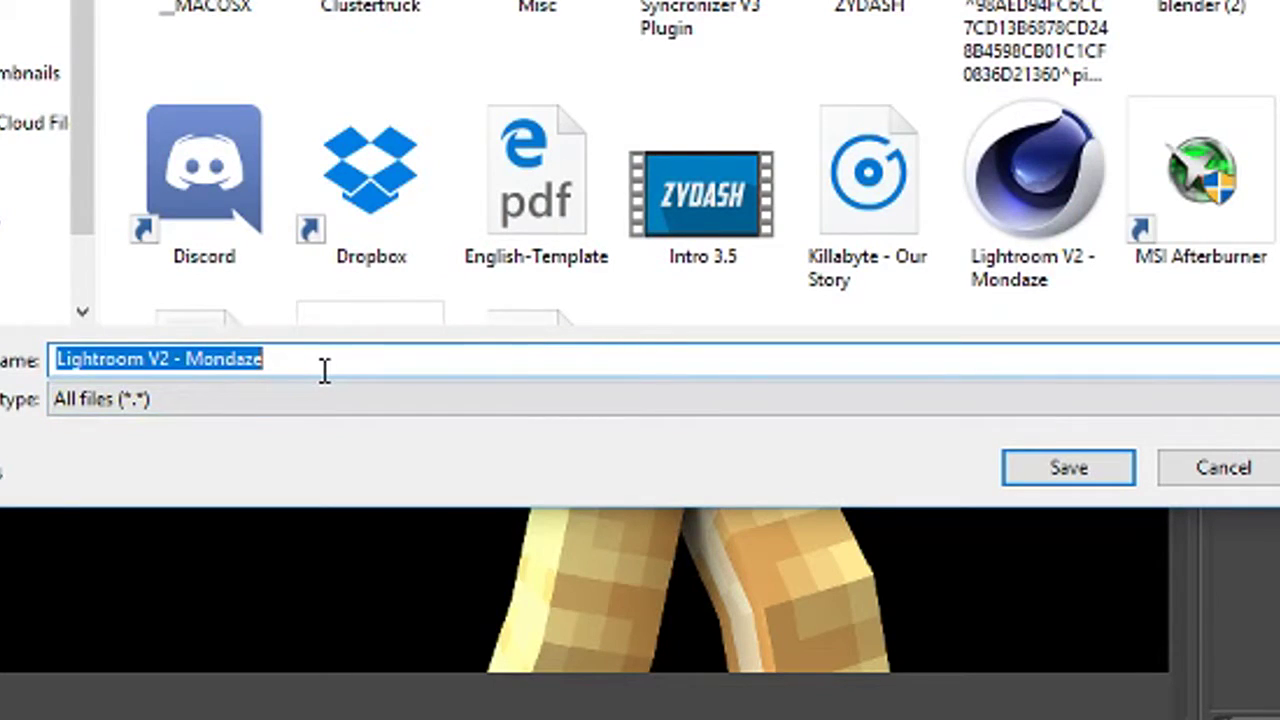
text(Whateve)
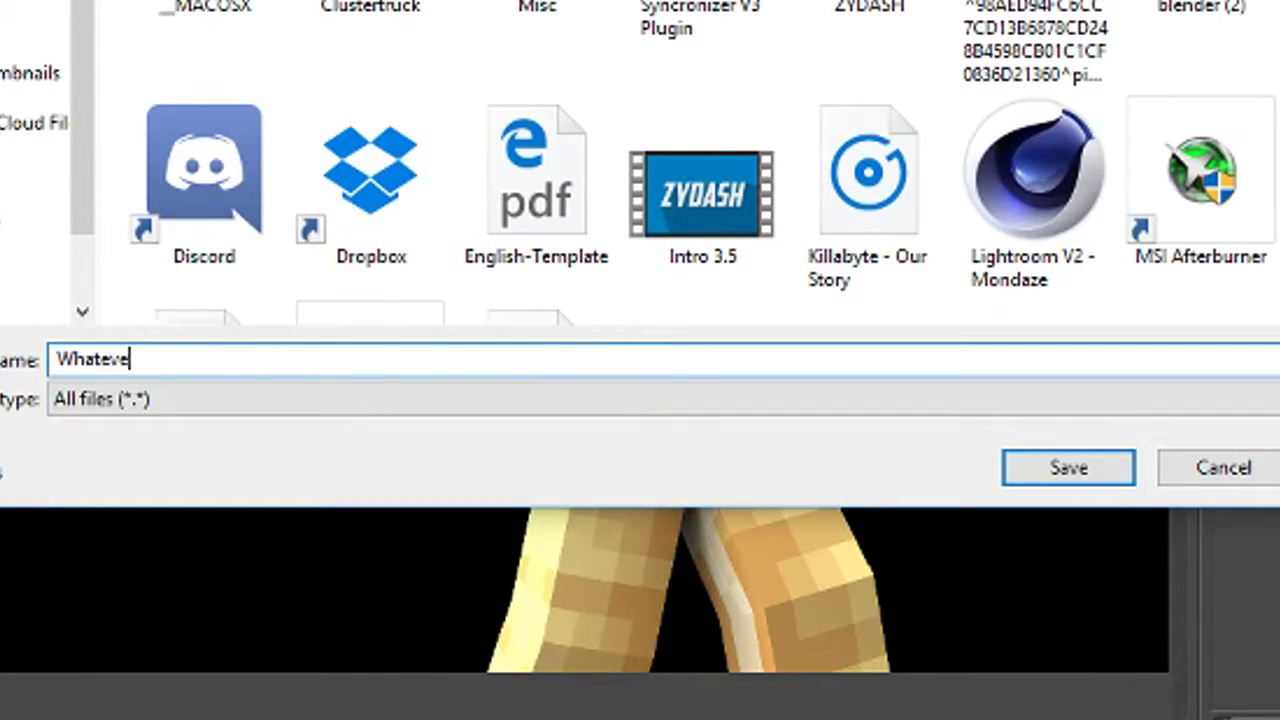
text(r u want)
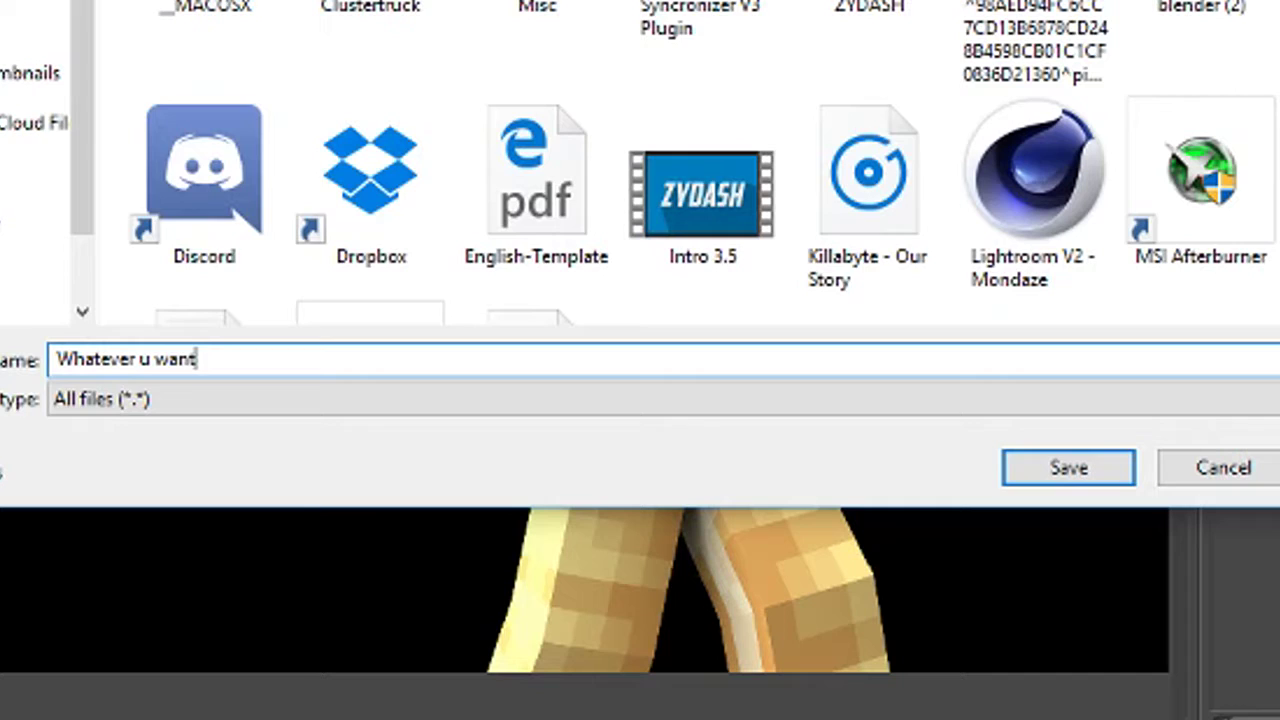
click(1040, 462)
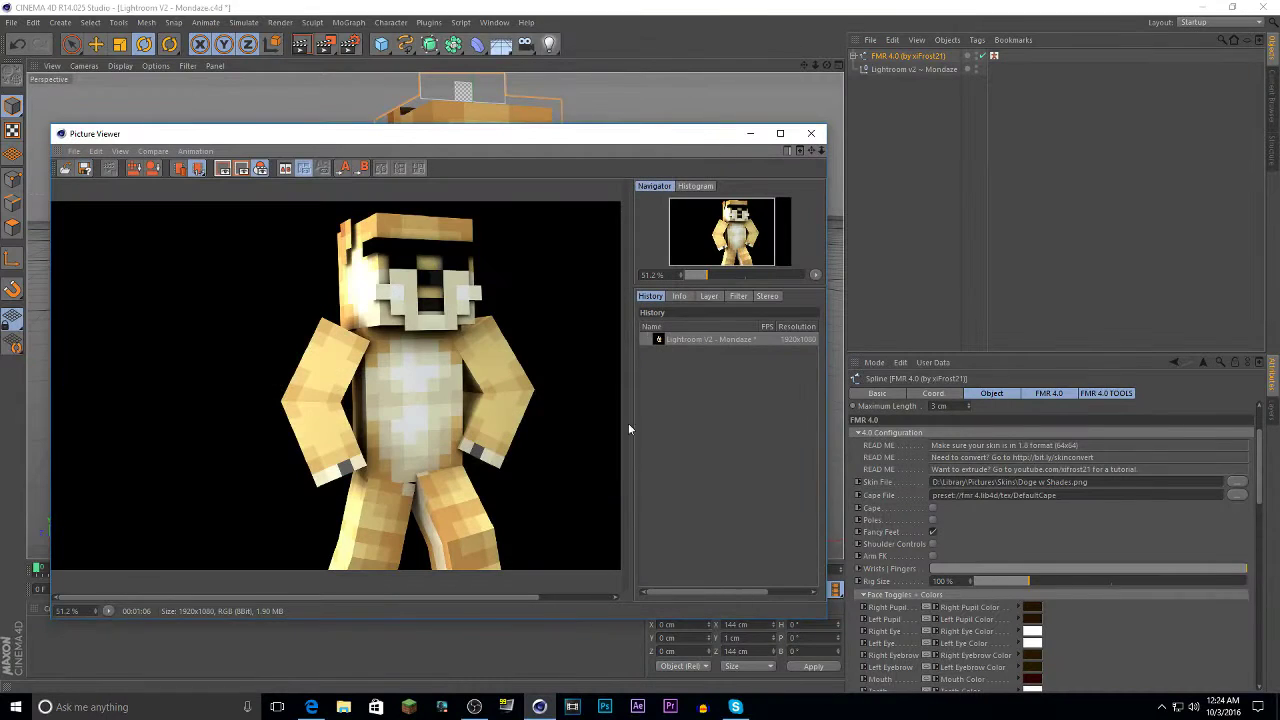
click(811, 133)
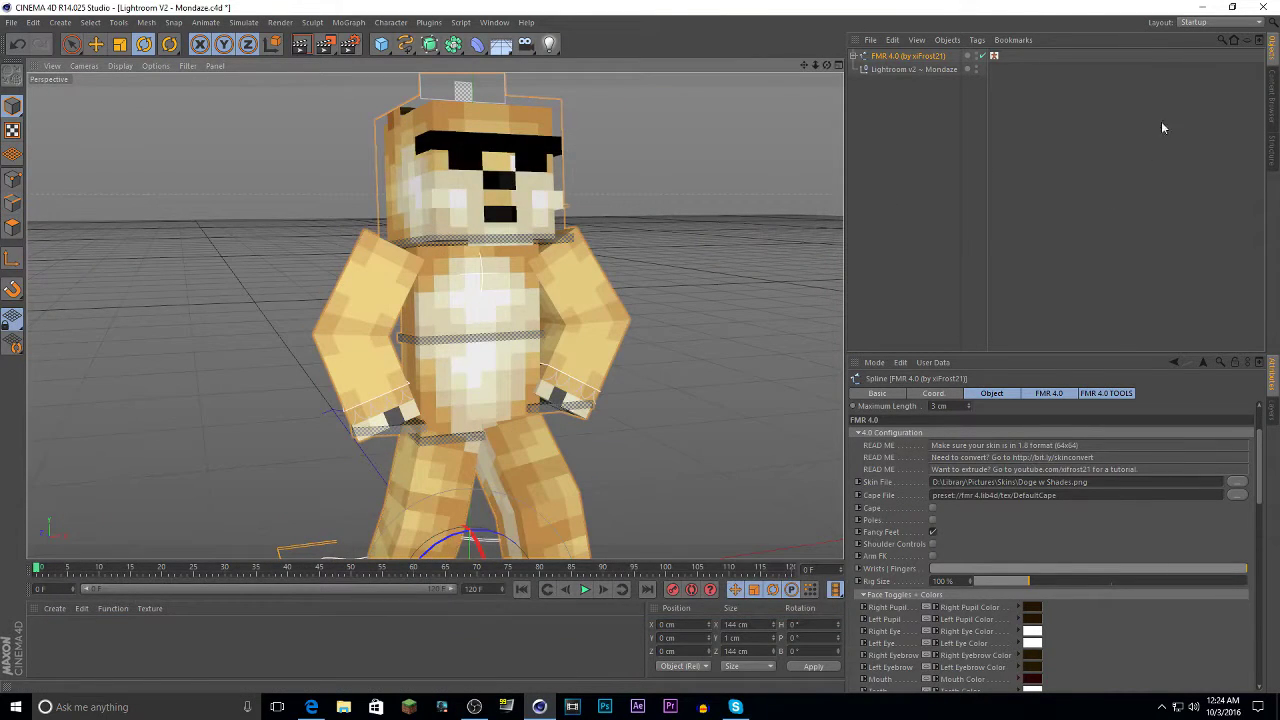
Switch to Photoshop and create a transparent 1280 × 720 pixel document at 300 pixels/inch named "Tutorial".
click(1204, 7)
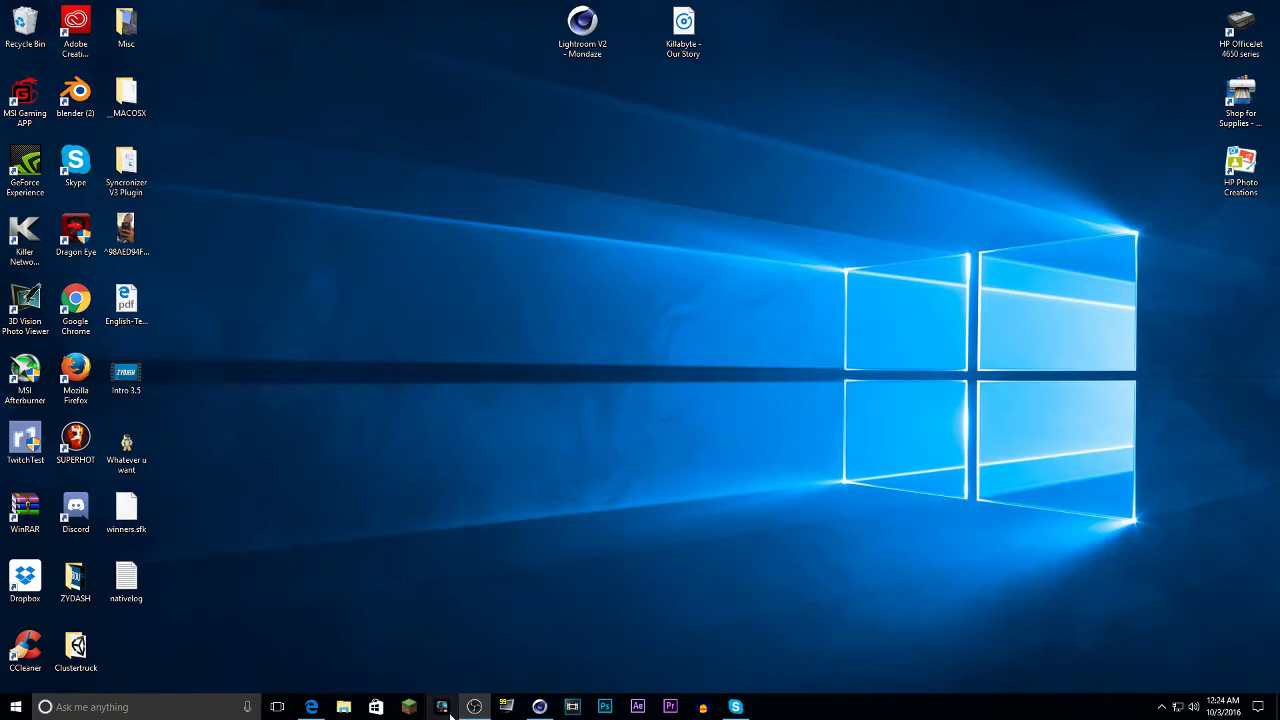
click(606, 707)
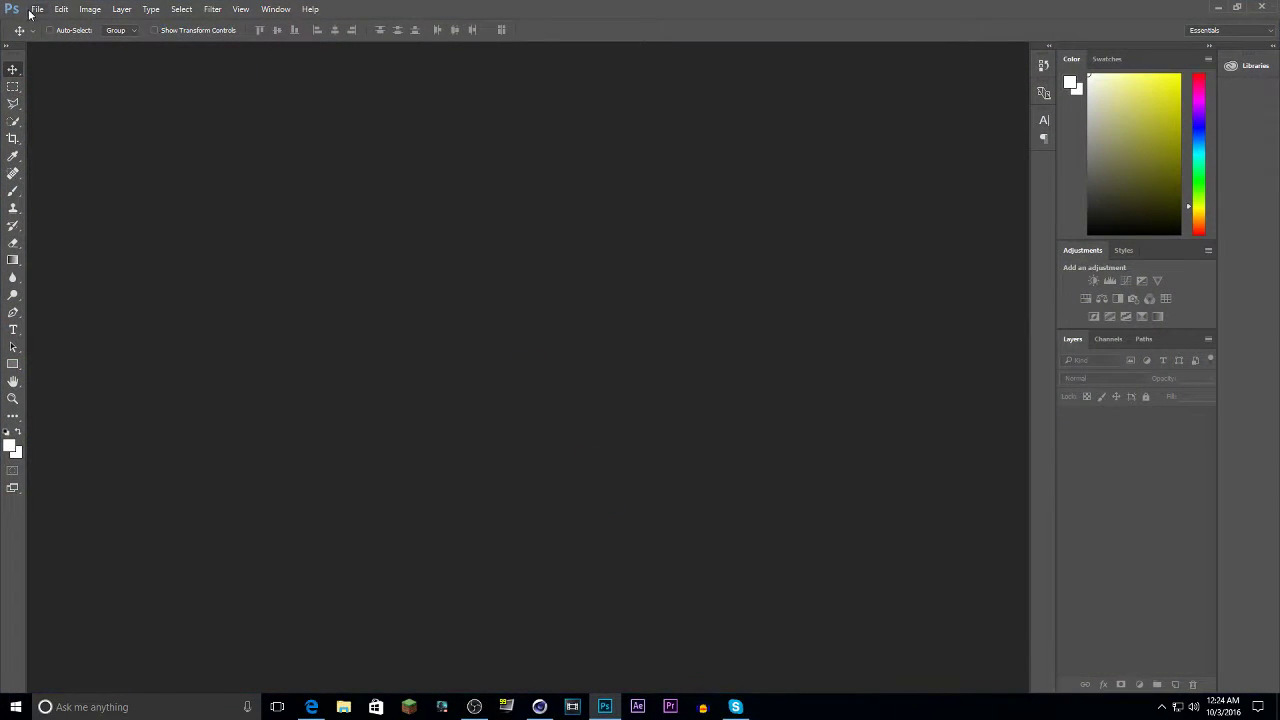
click(35, 10)
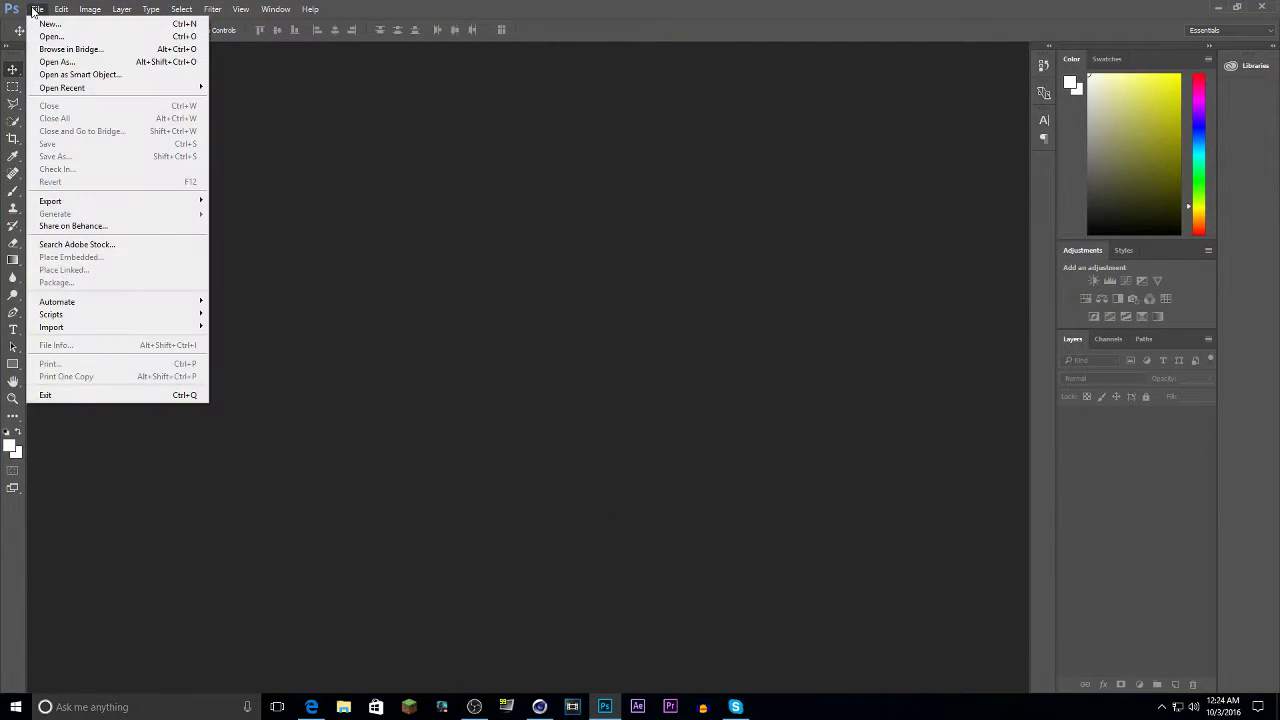
click(48, 26)
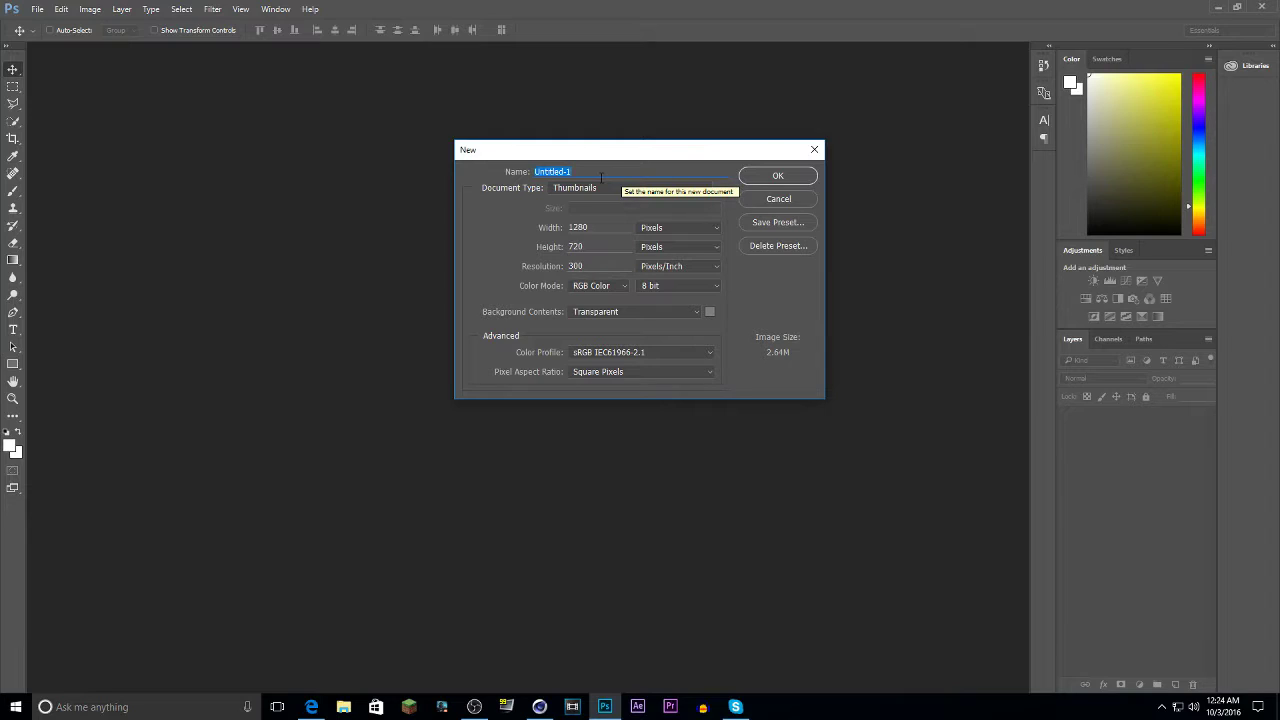
text(Tutoral)
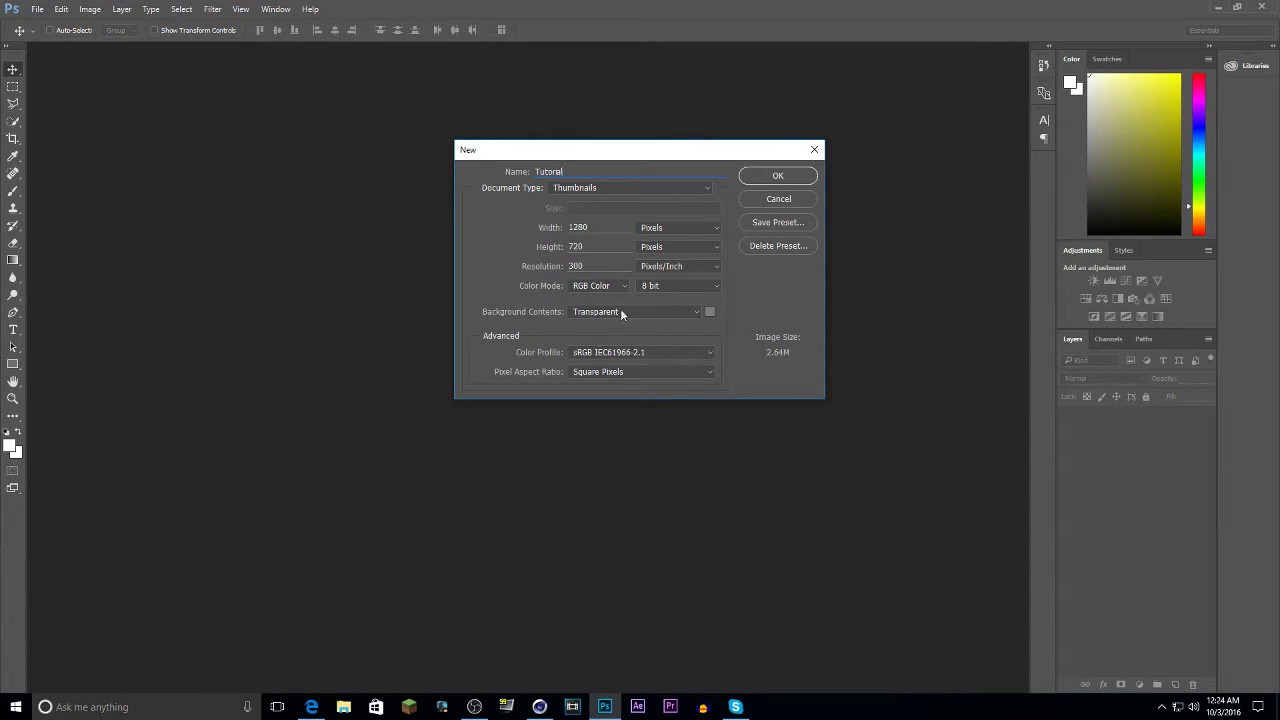
click(780, 176)
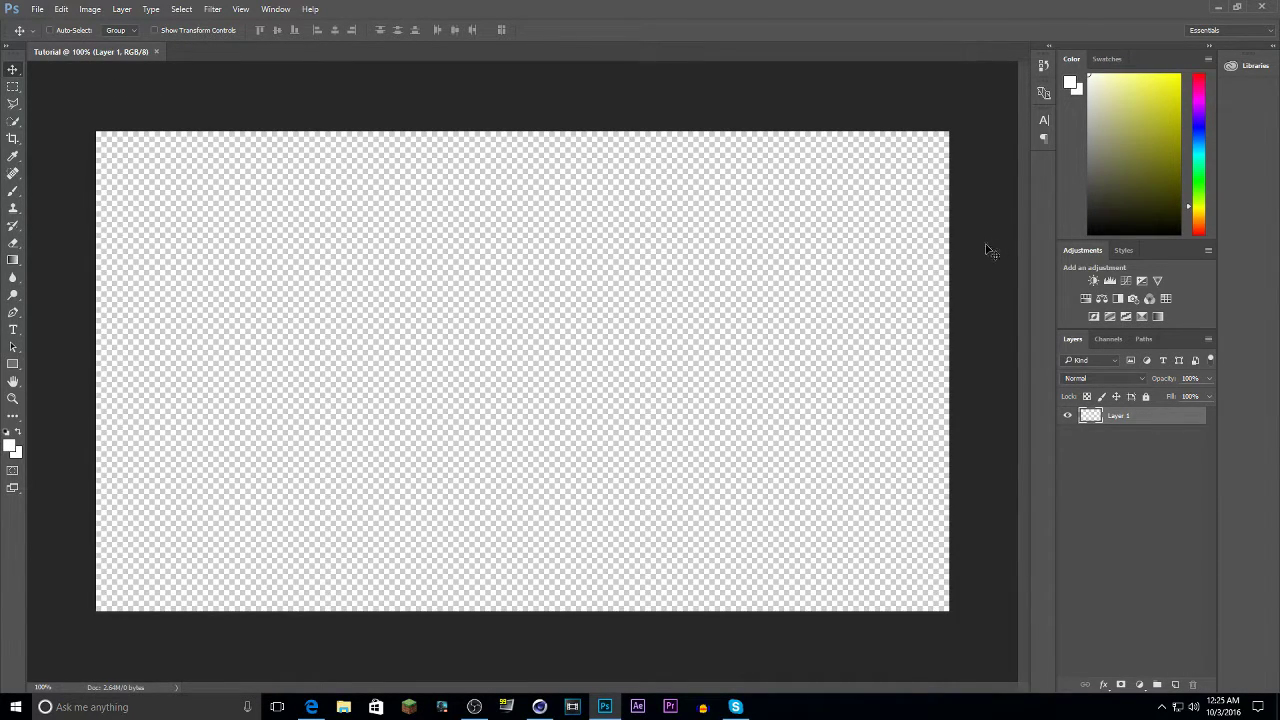
Place the "Shaders 1" image from the Pictures folder as an embedded background filling the canvas.
click(36, 9)
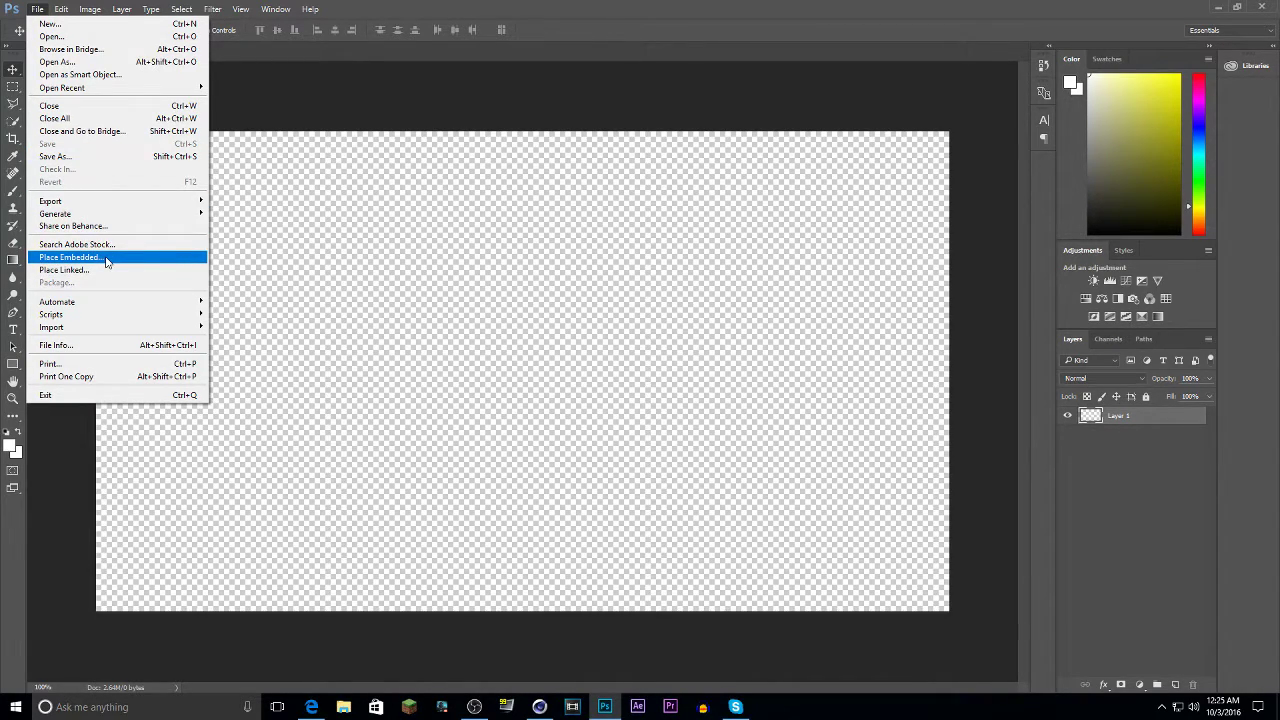
click(107, 262)
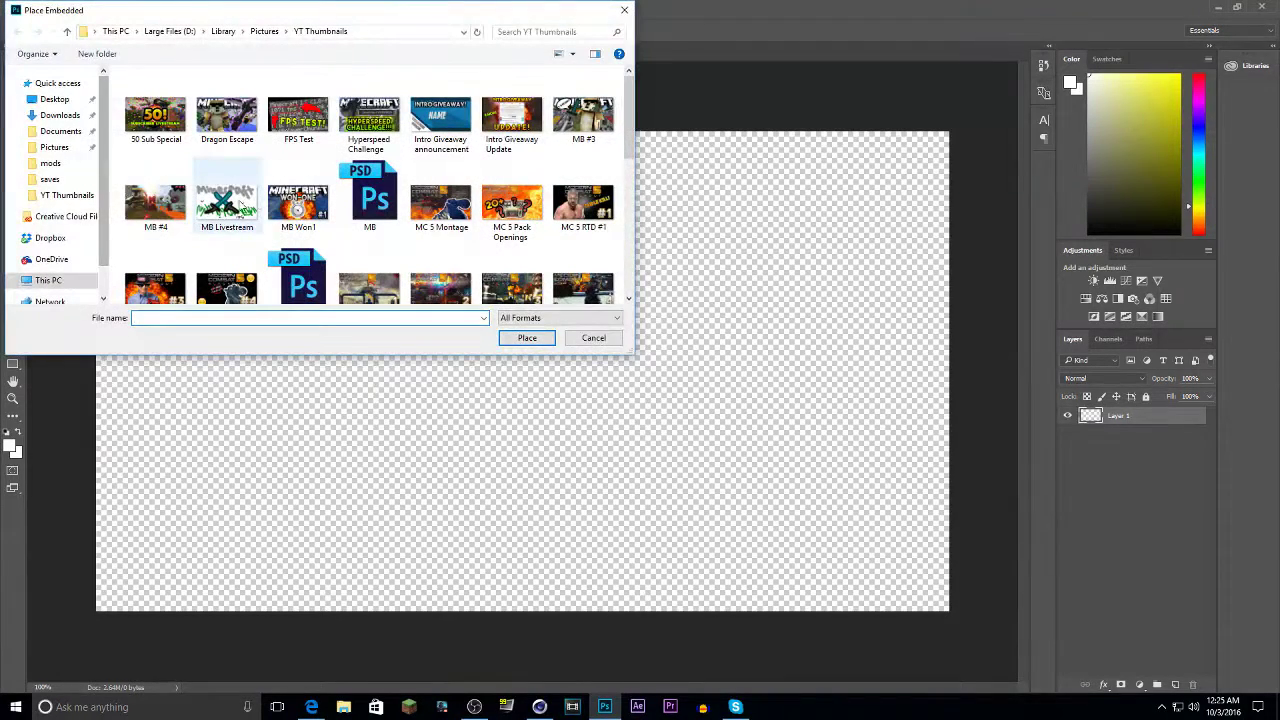
scroll(294, 205, down, 1)
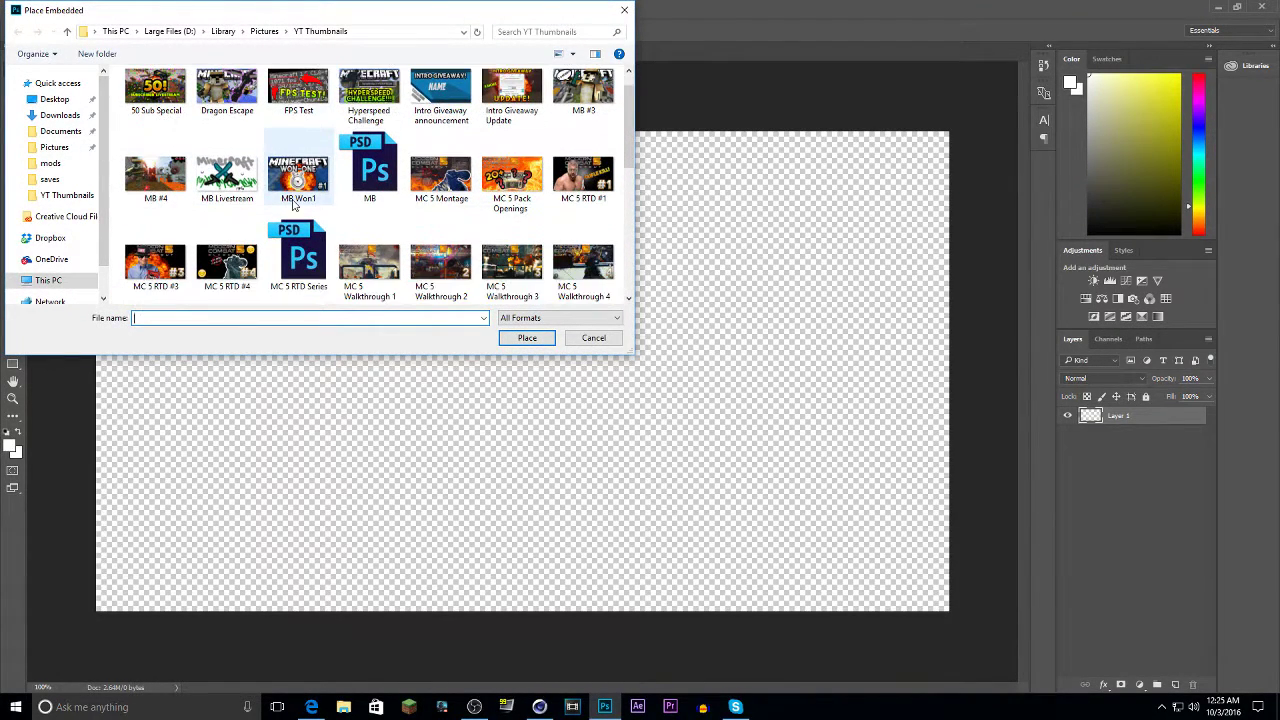
click(264, 31)
scroll(440, 235, down, 15)
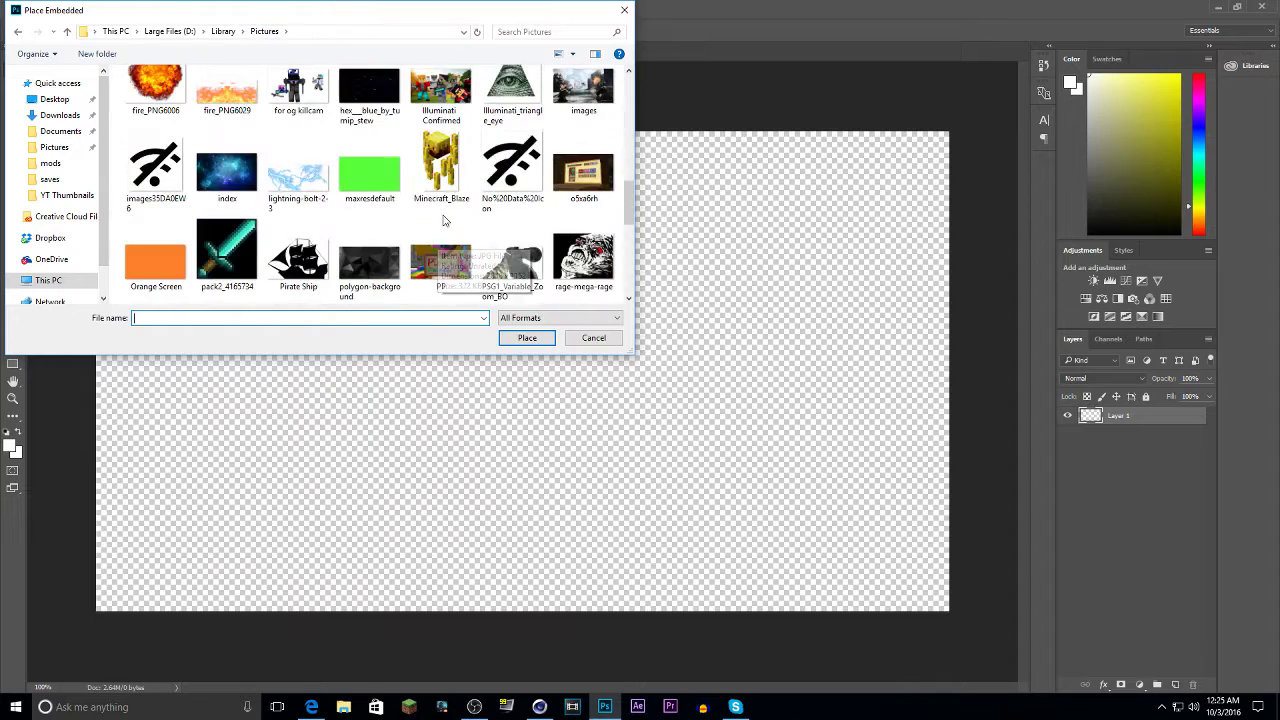
scroll(444, 220, down, 5)
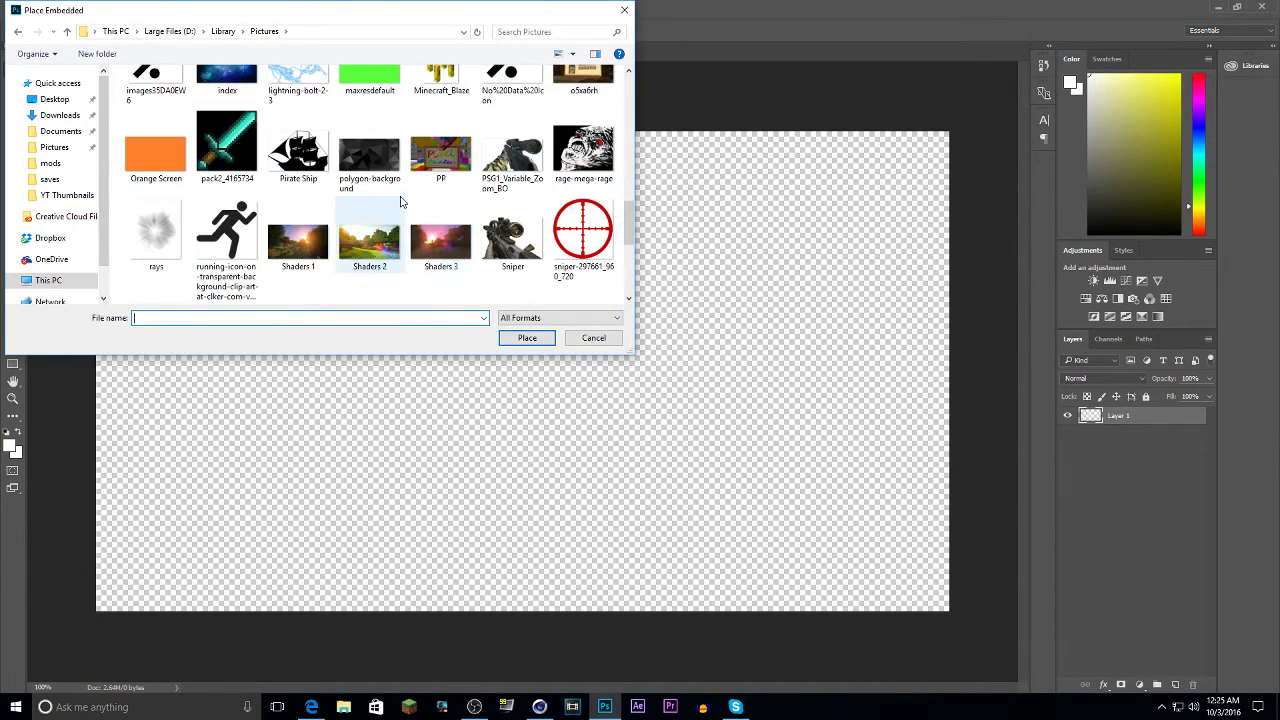
double_click(298, 242)
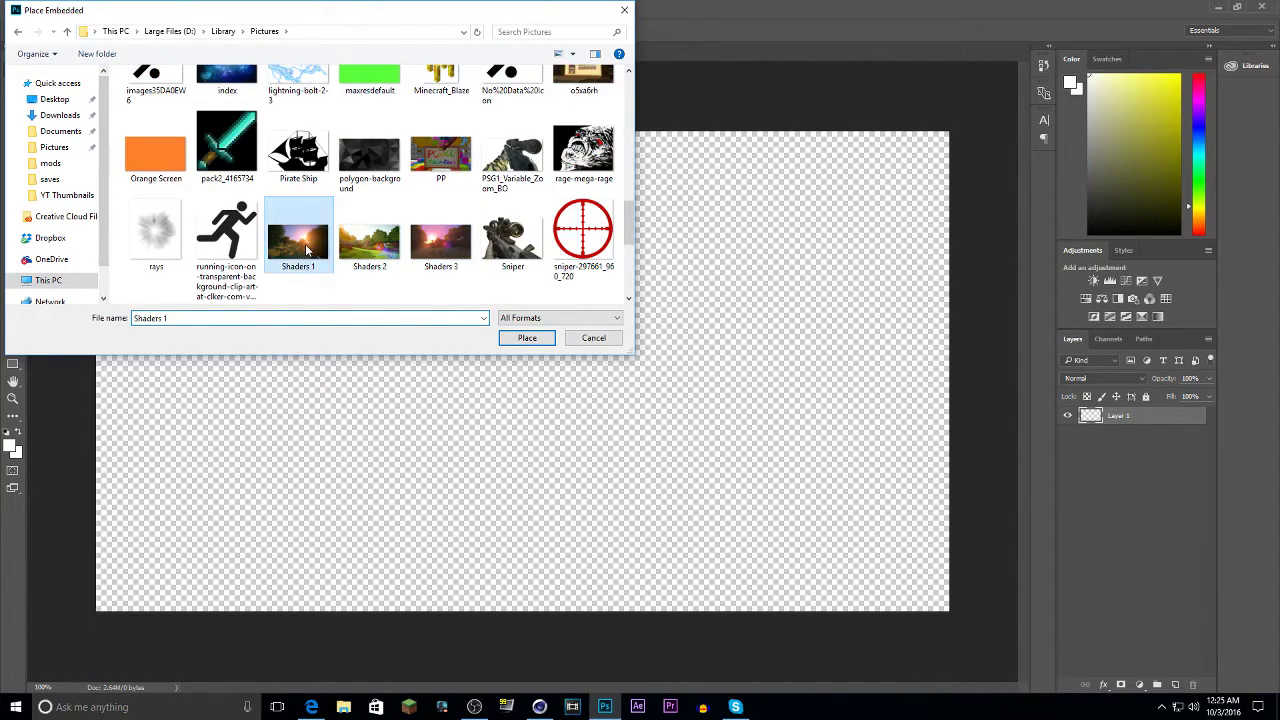
key(Return)
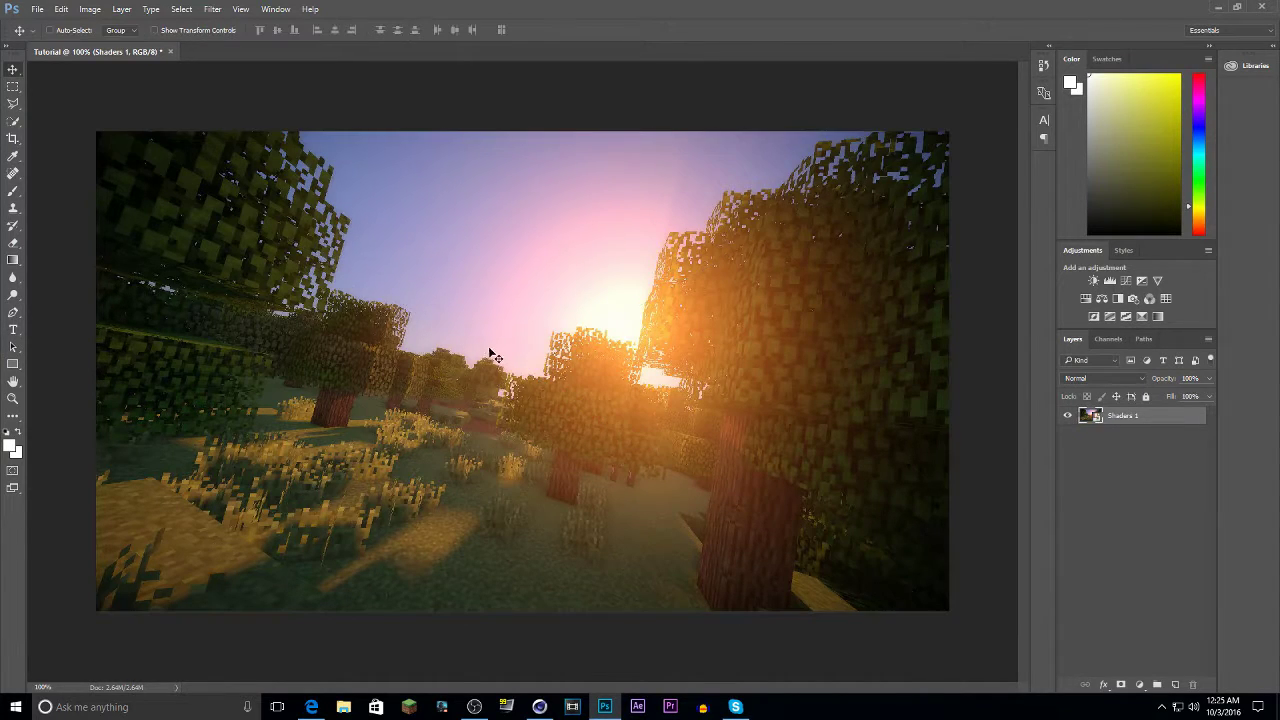
Switch to the Edge browser, search Google Images for "minecraft shaders hd" and look through the background pictures.
click(314, 707)
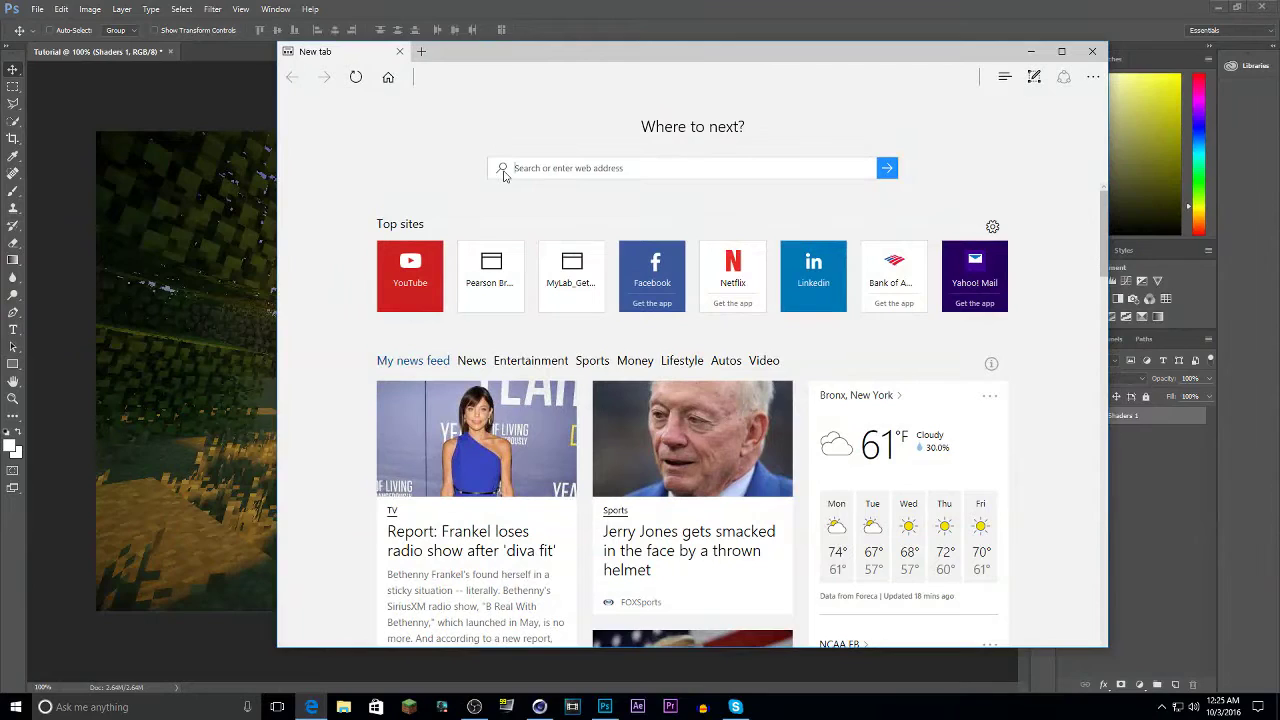
click(504, 170)
text(minecraf)
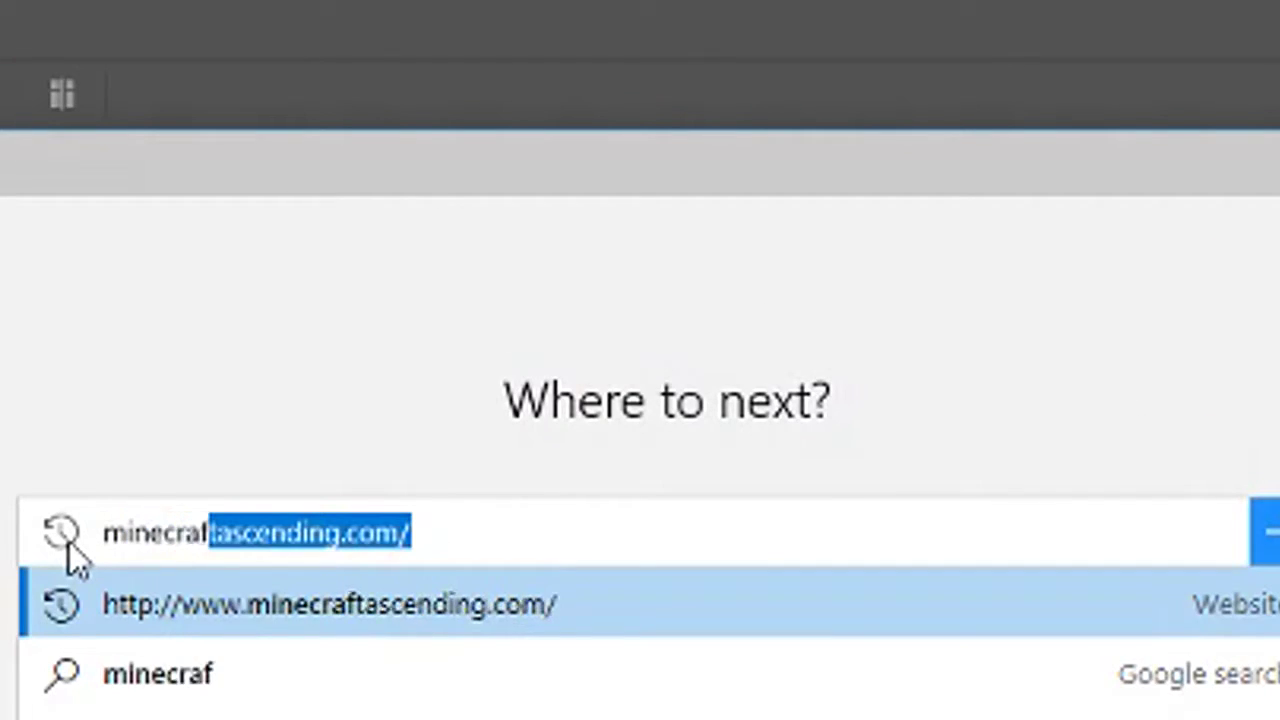
text(t shaders hds)
key(BackSpace)
key(Return)
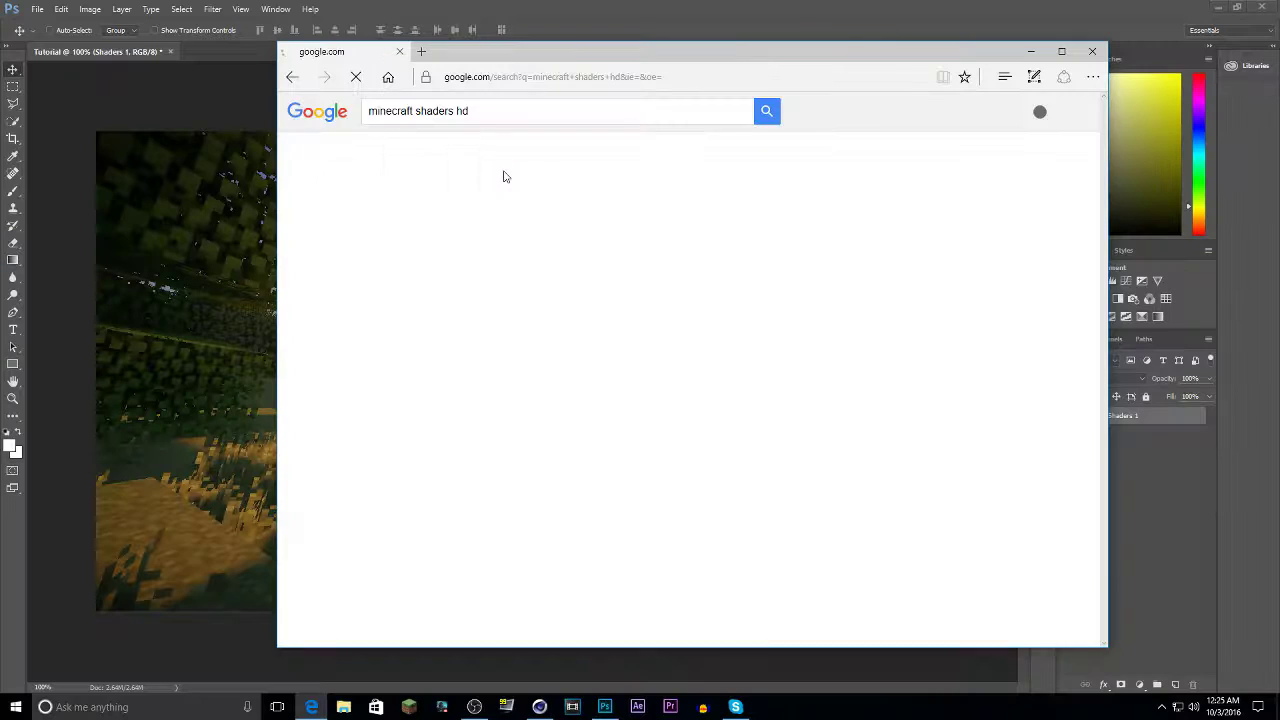
click(414, 151)
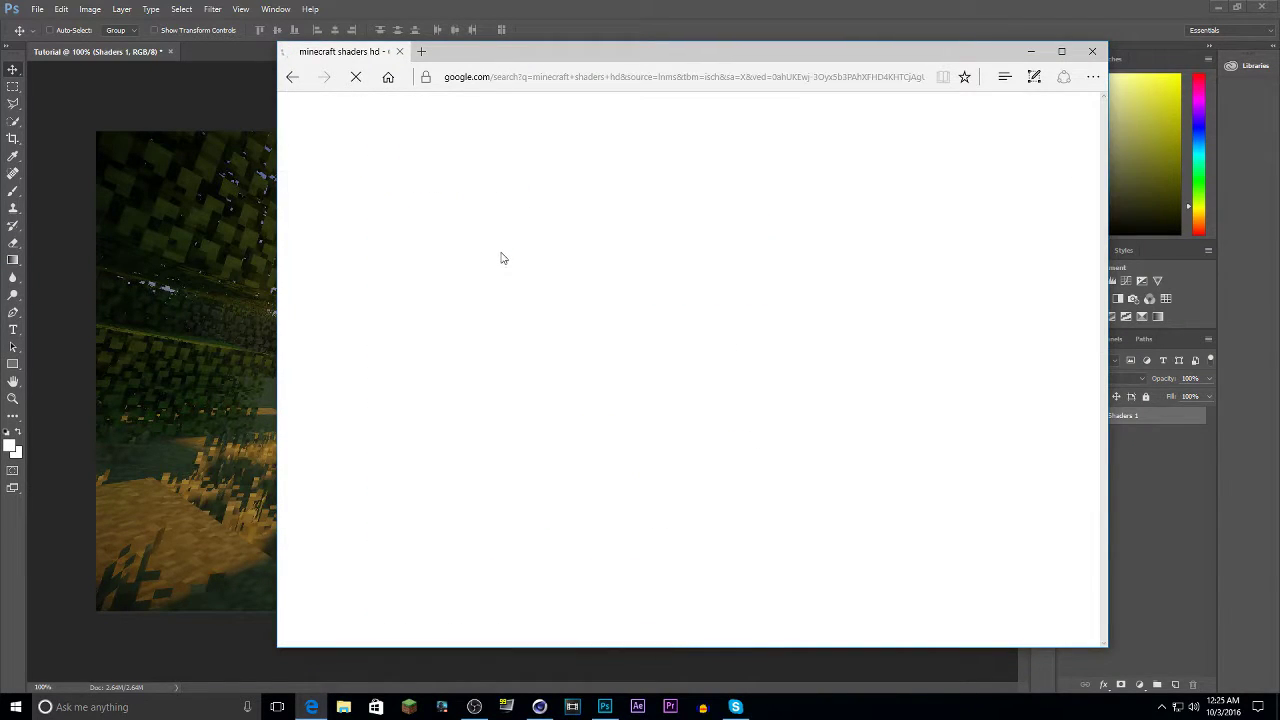
scroll(650, 320, down, 3)
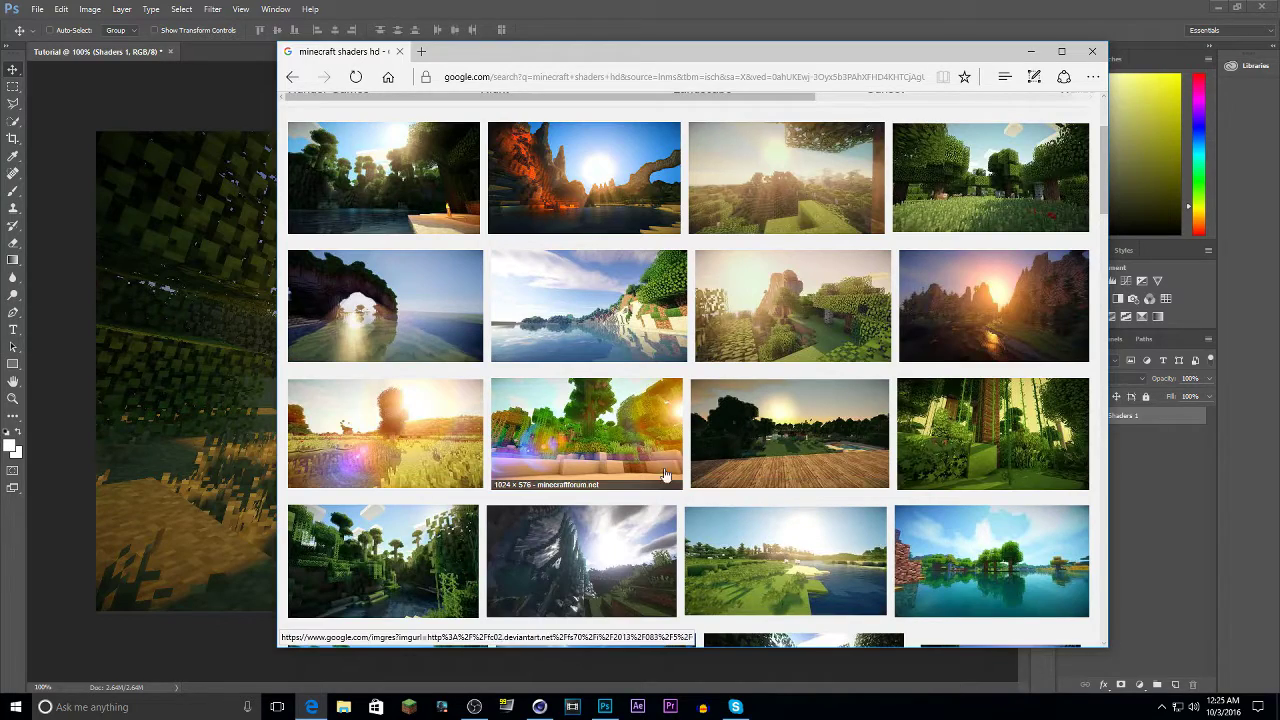
scroll(652, 470, down, 5)
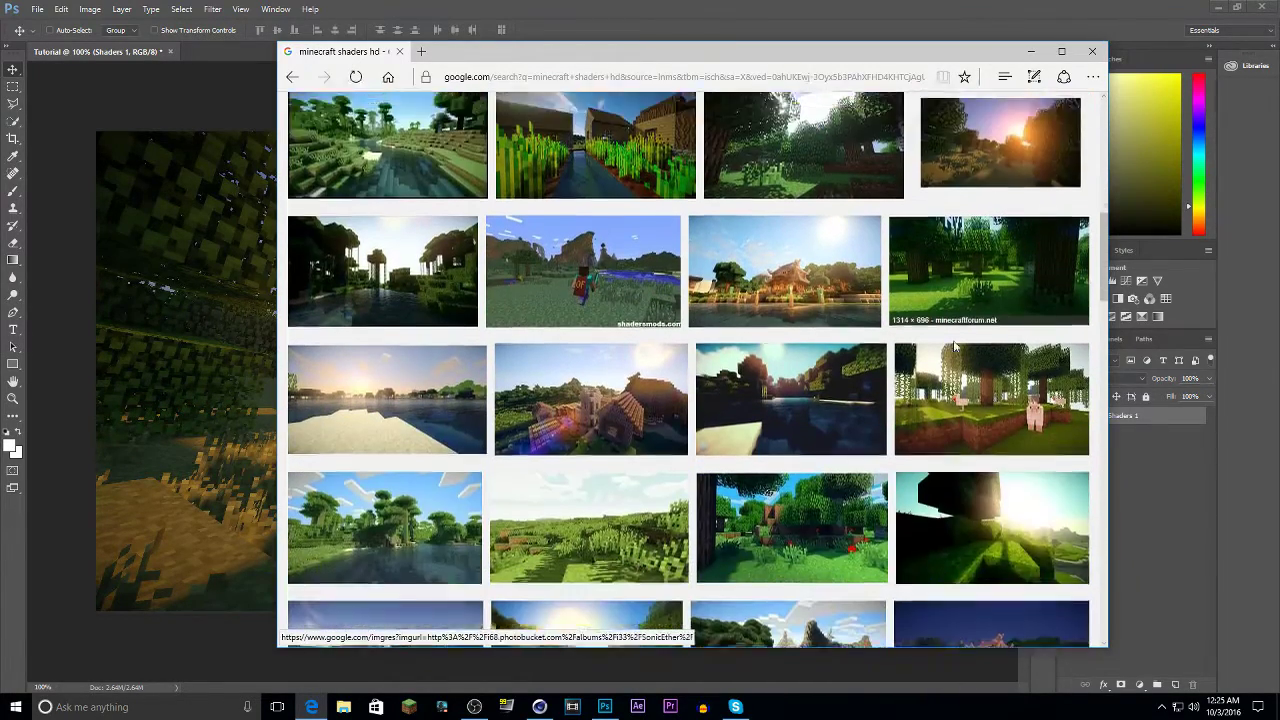
Preview the sunset forest result and its larger 1920 × 1080 related image, then return to Photoshop.
scroll(955, 345, down, 1)
scroll(990, 230, up, 2)
click(990, 210)
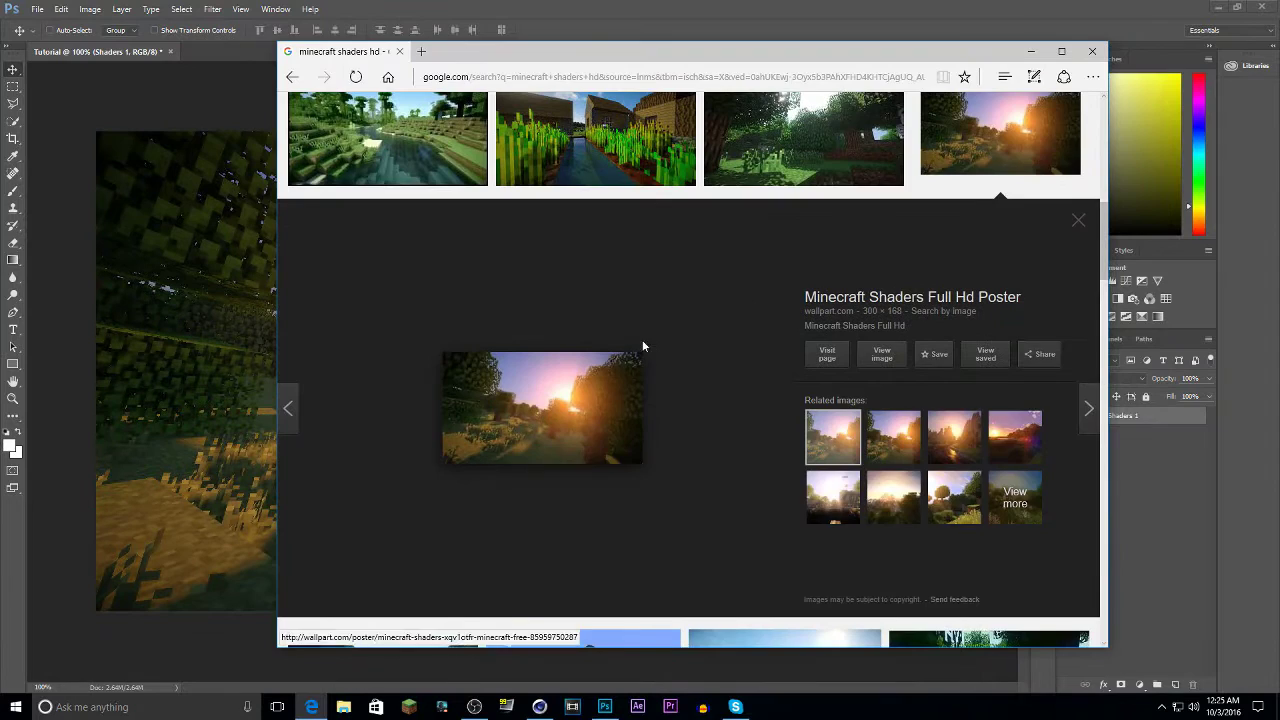
scroll(648, 342, down, 4)
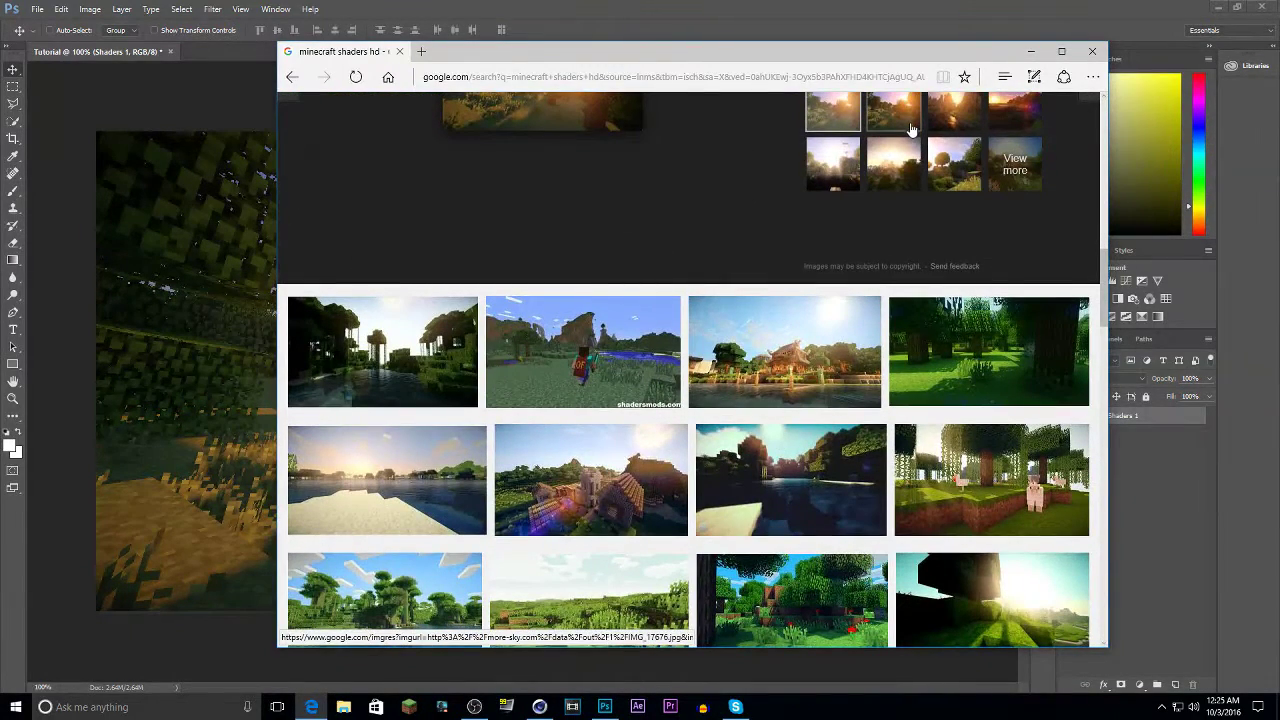
click(911, 130)
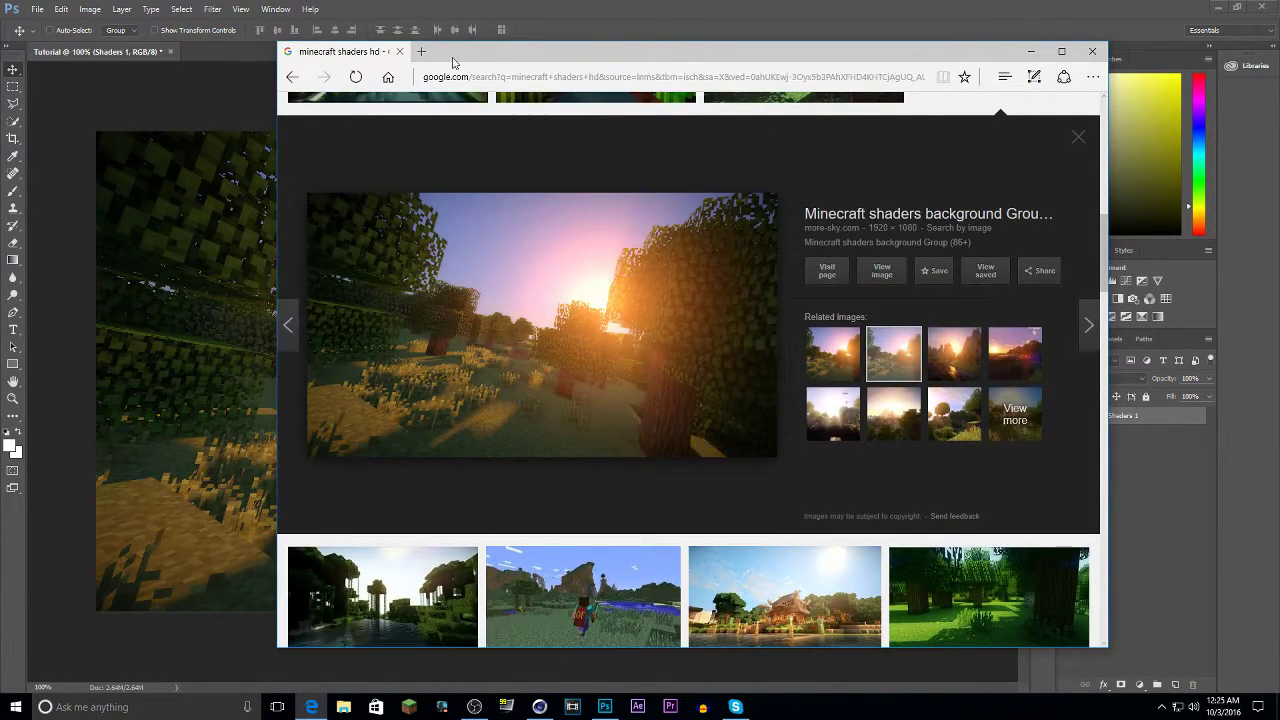
click(1039, 57)
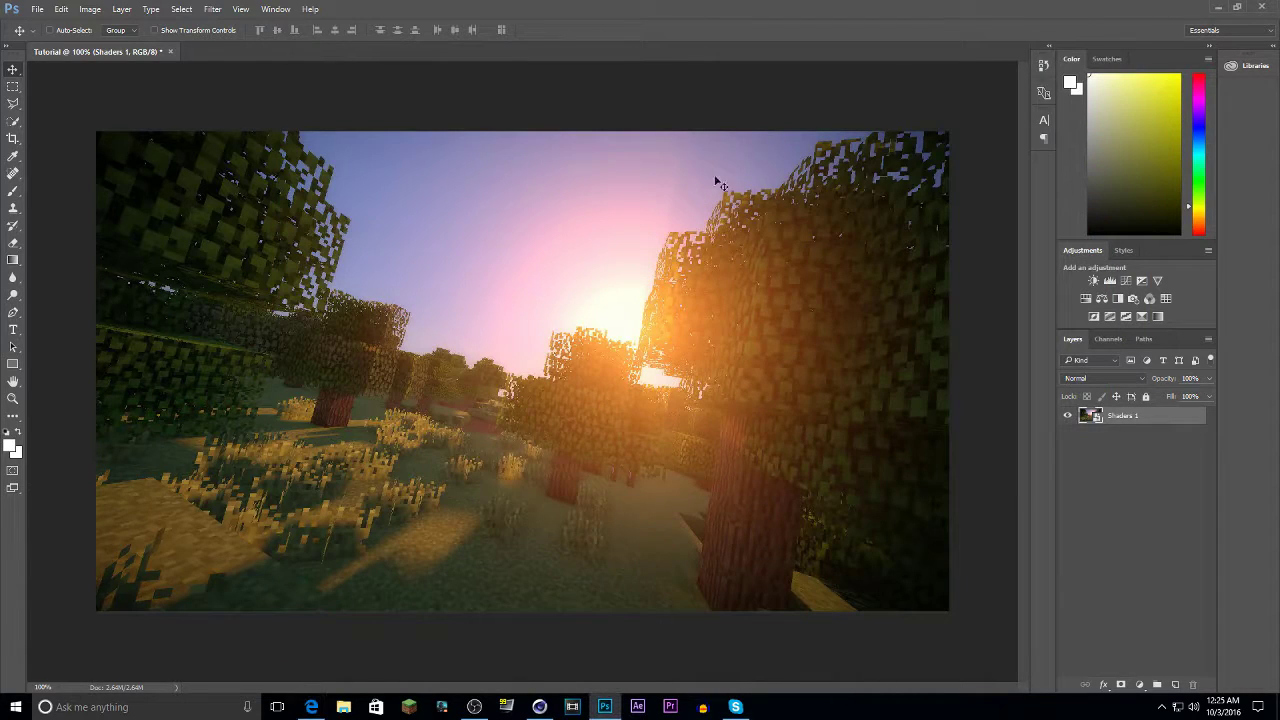
Place the "White With Stroke And DS" logo from the White Logo Variations folder of the Minecraft logo pack as an embedded image.
click(38, 9)
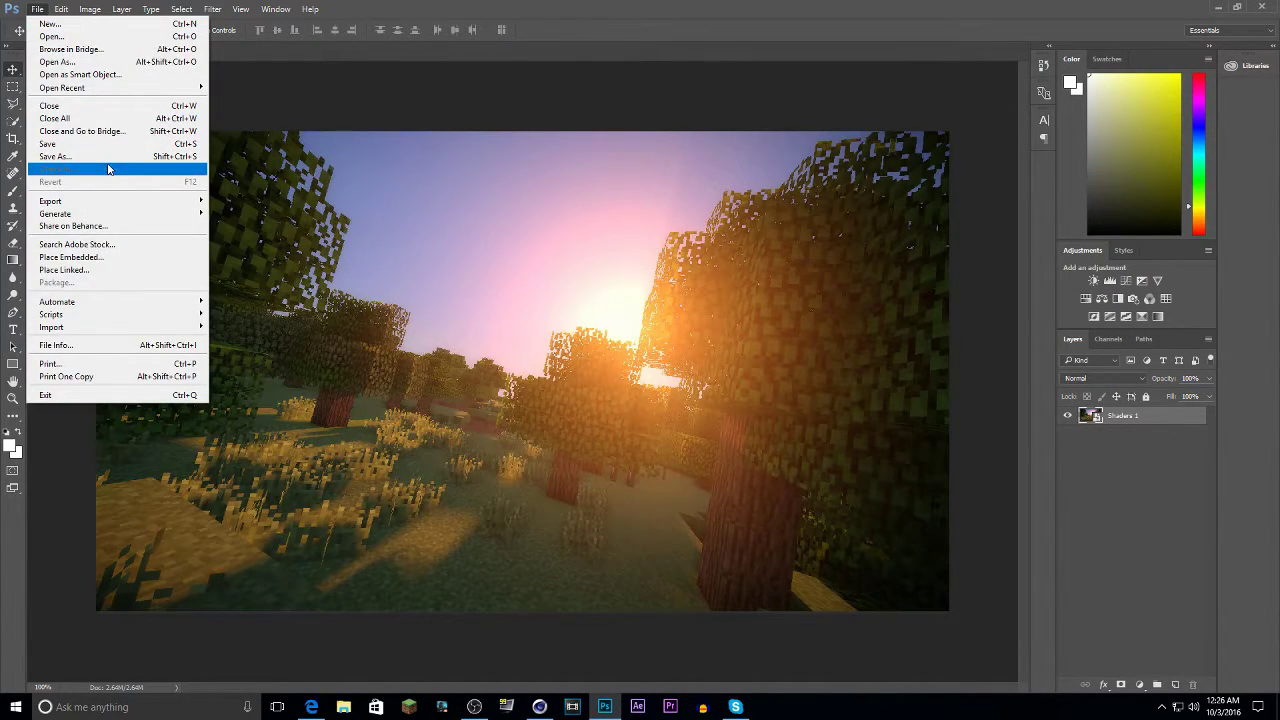
click(118, 258)
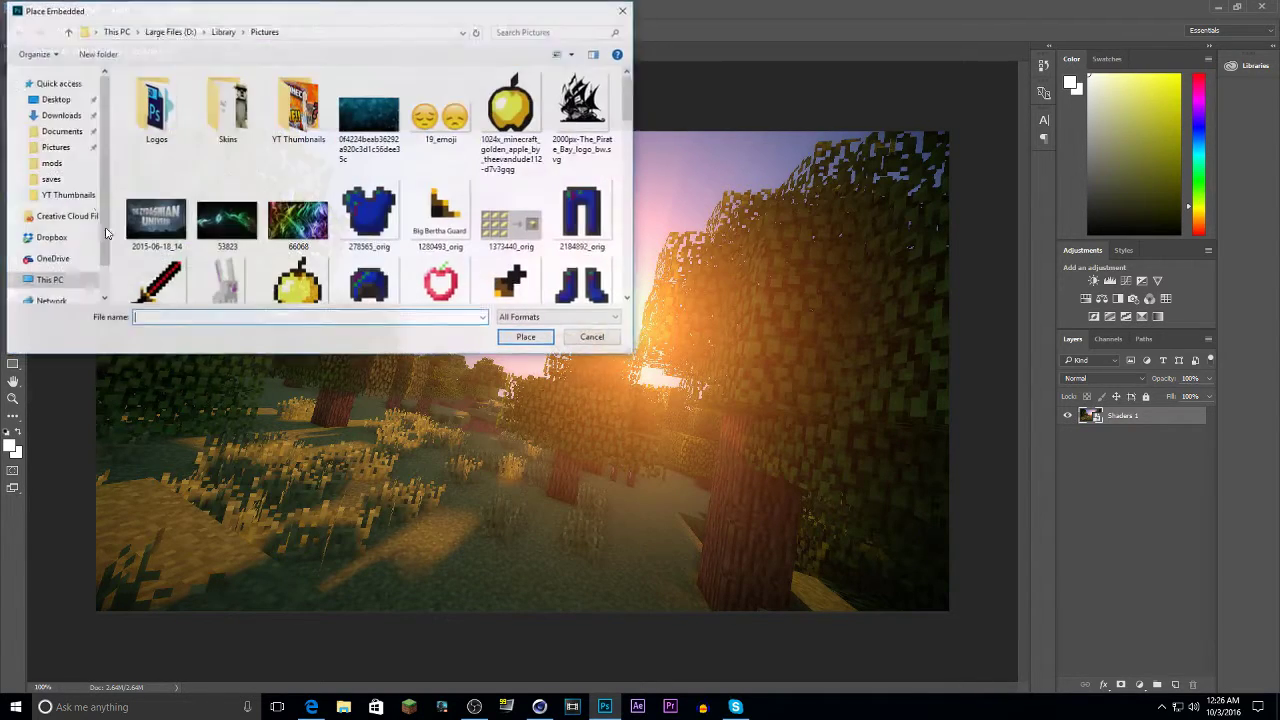
click(54, 99)
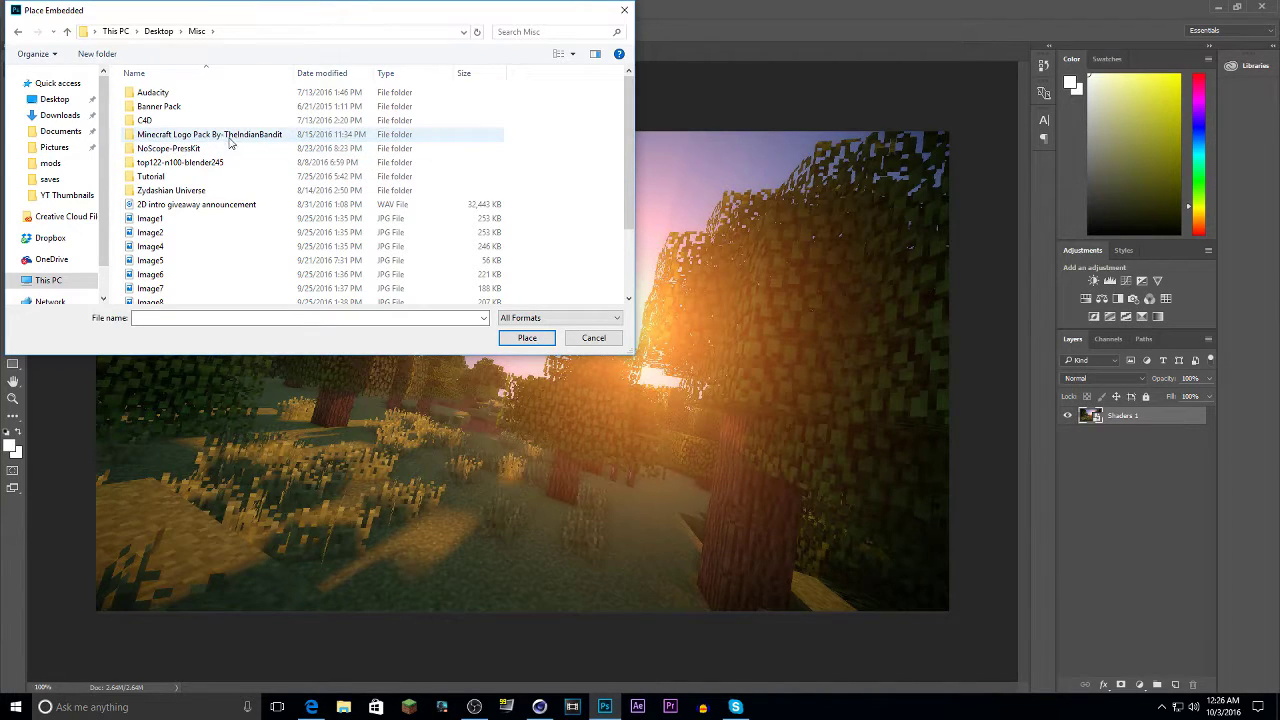
double_click(229, 139)
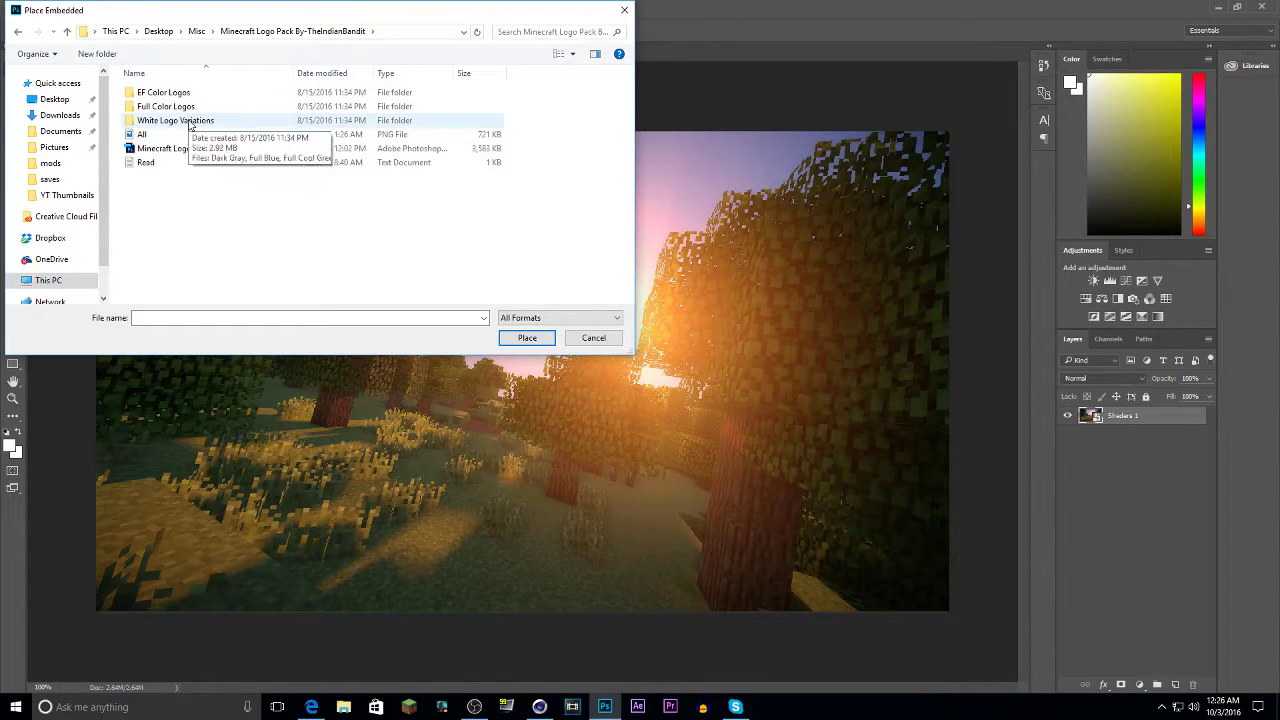
double_click(190, 121)
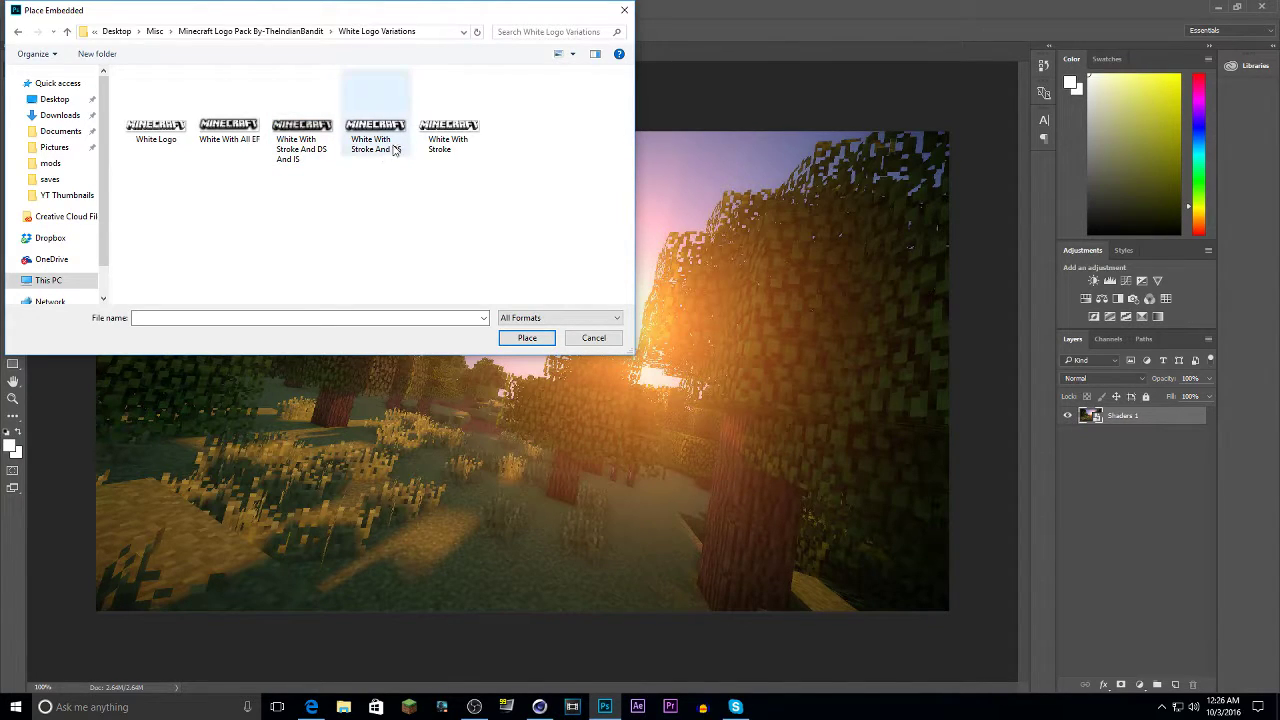
double_click(385, 125)
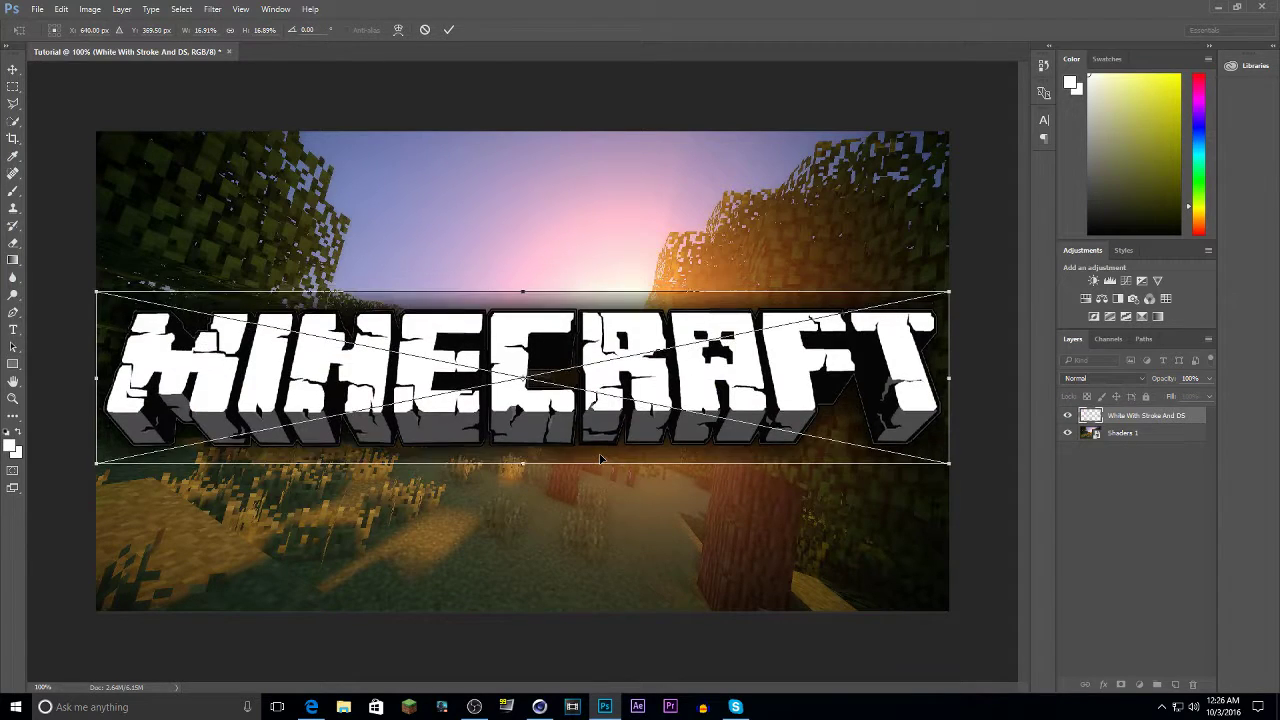
Move the placed Minecraft logo straight down to about Y 499.5 px and commit the placement.
drag(600, 459, 600, 565)
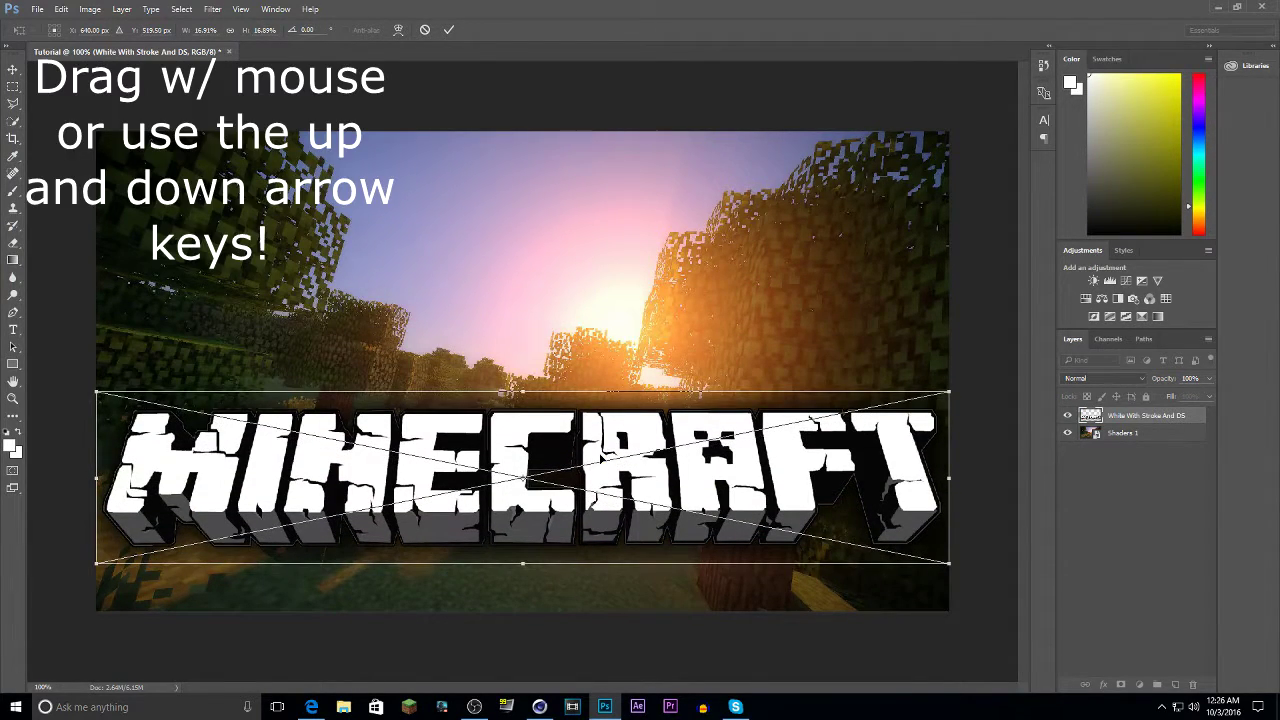
drag(470, 523, 470, 516)
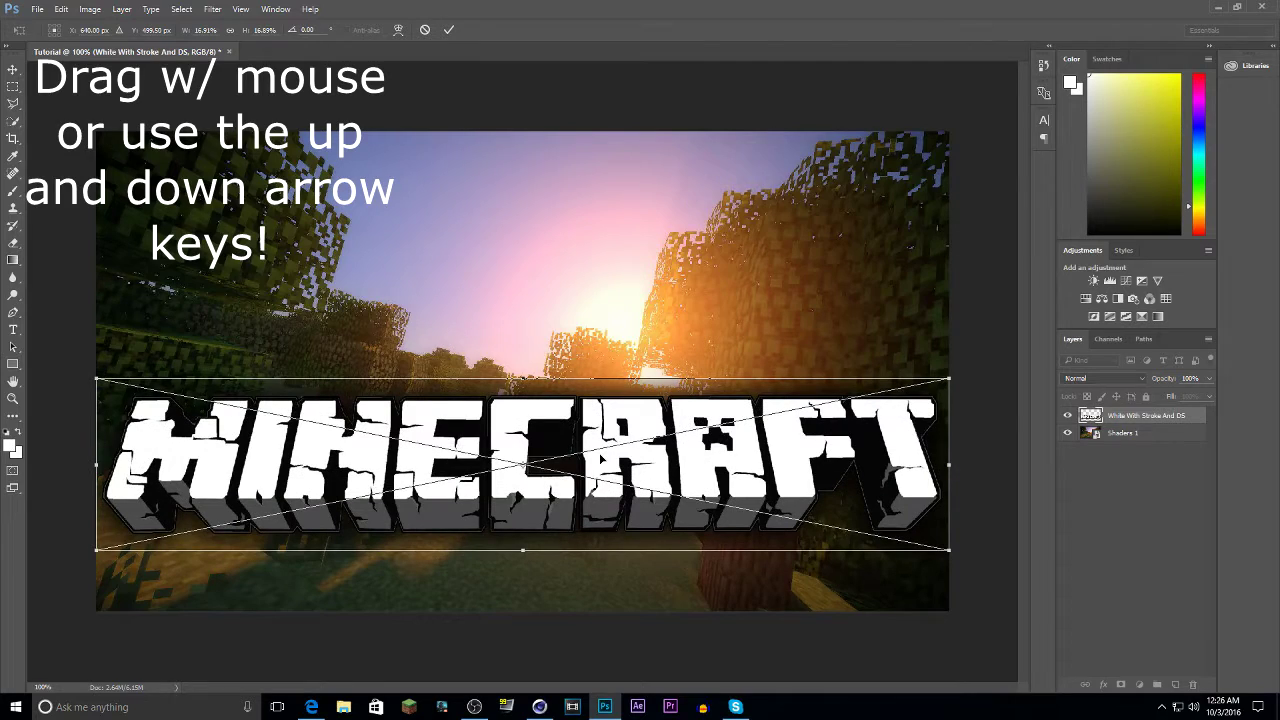
key(Return)
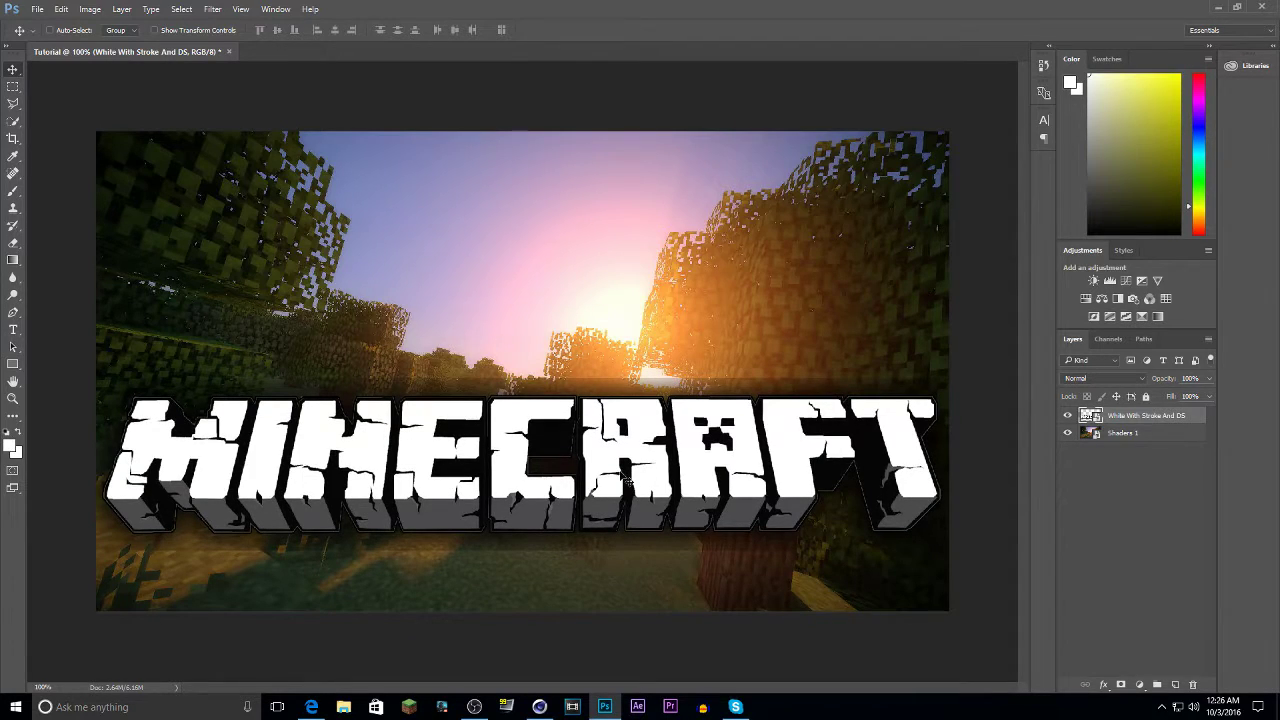
Nudge the Minecraft logo upward in small increments and back down to its earlier height.
key(Up)
key(Up)
key(Up)
key(Up)
key(Up)
key(Up)
key(Up)
key(Up)
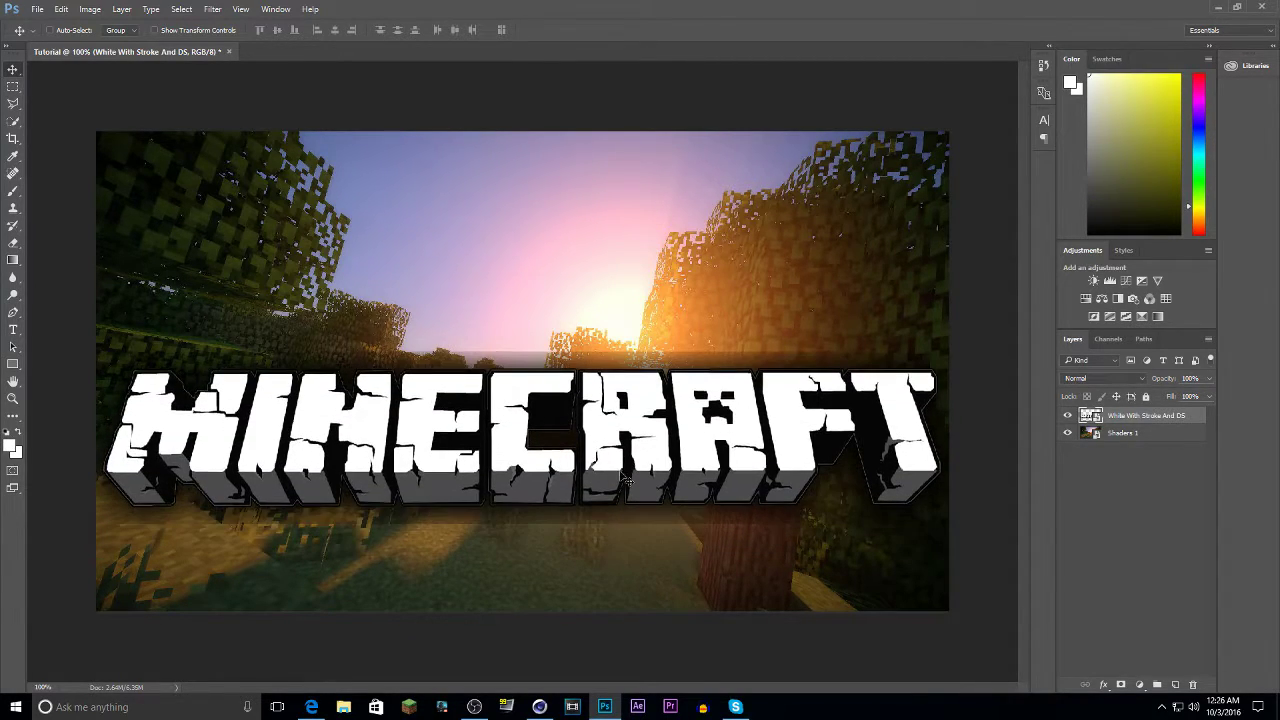
key(Down)
key(Down)
key(Down)
key(Down)
key(Down)
key(Down)
key(Down)
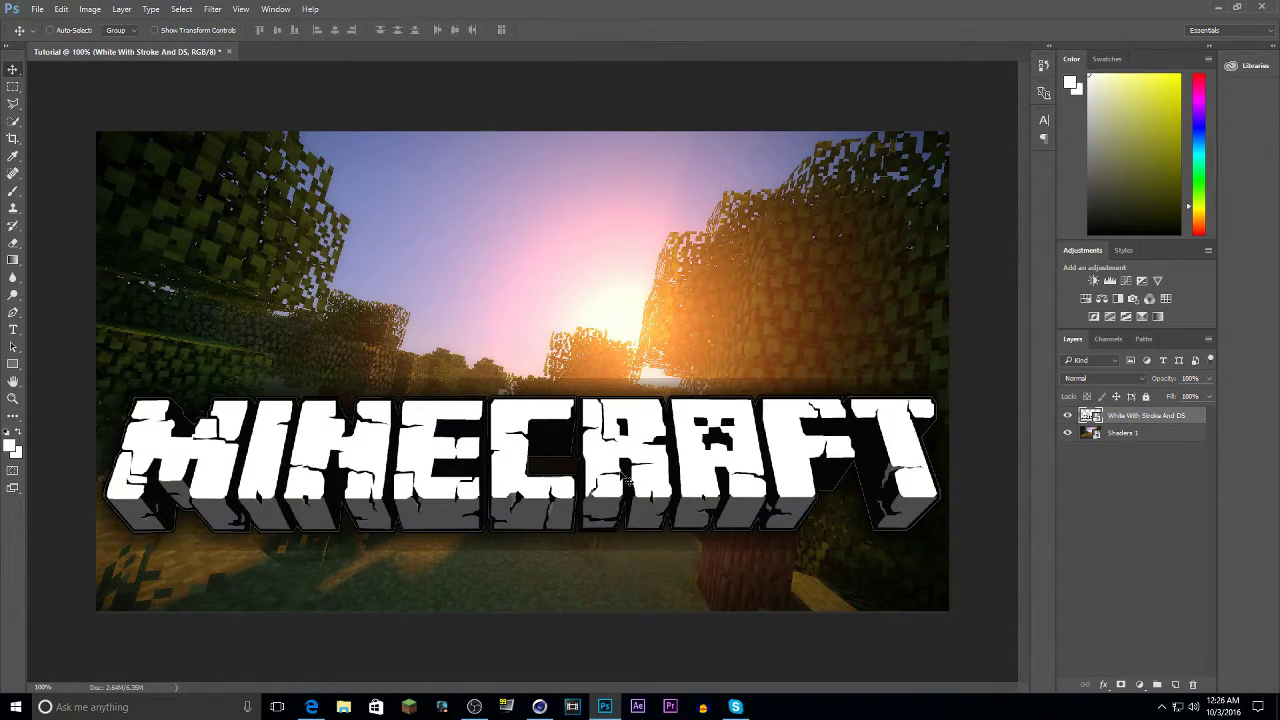
Start a text layer near the lower edge of the canvas and set its text color to white (ffffff).
click(13, 330)
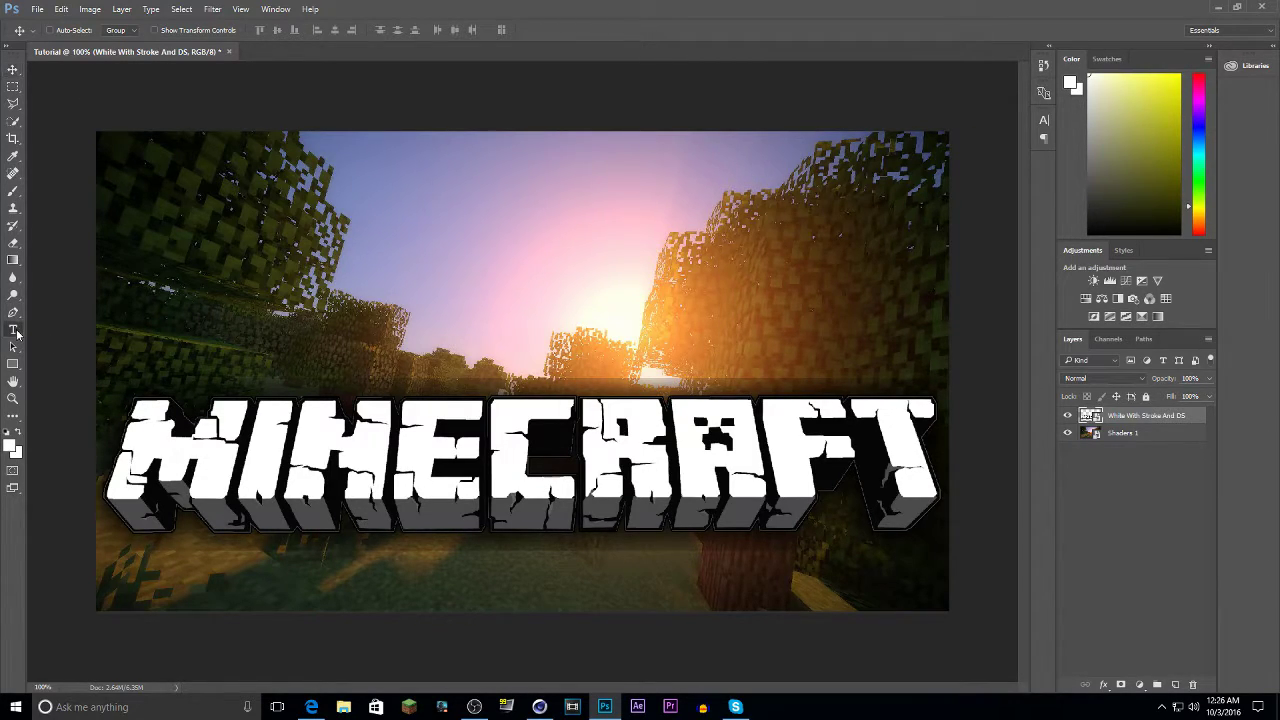
click(273, 558)
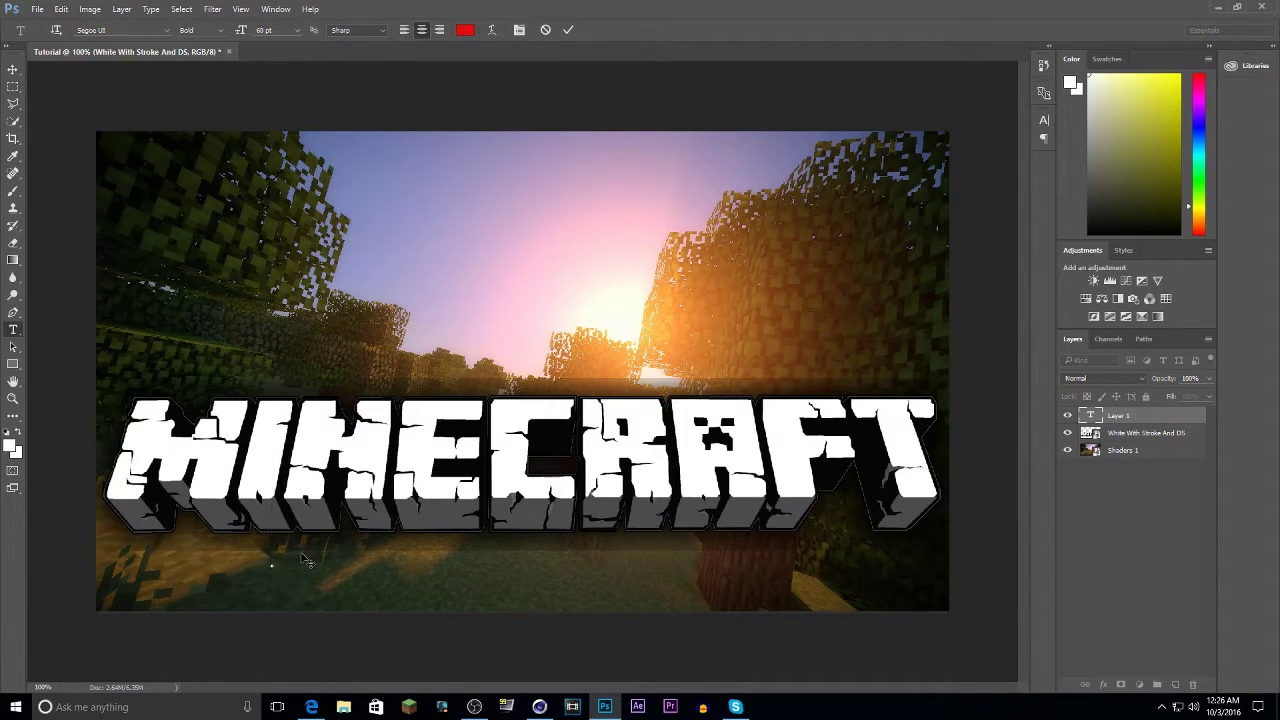
text(T)
key(BackSpace)
click(463, 31)
click(755, 330)
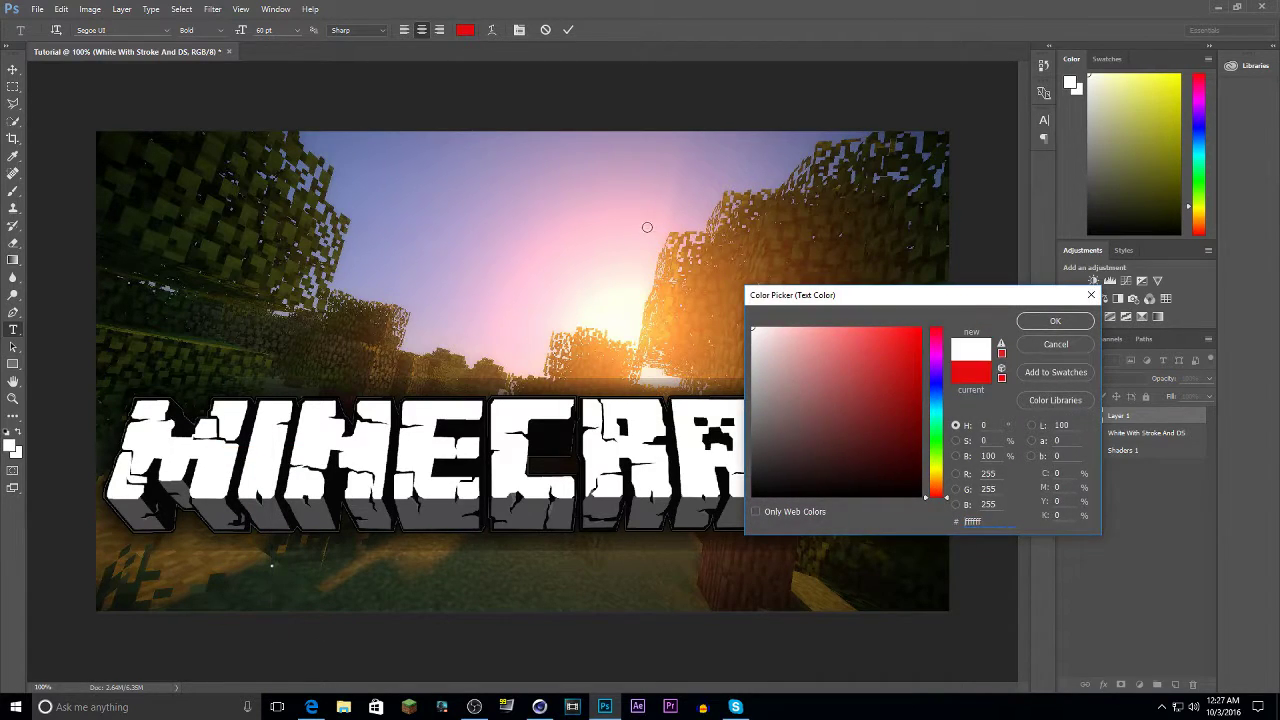
click(1057, 322)
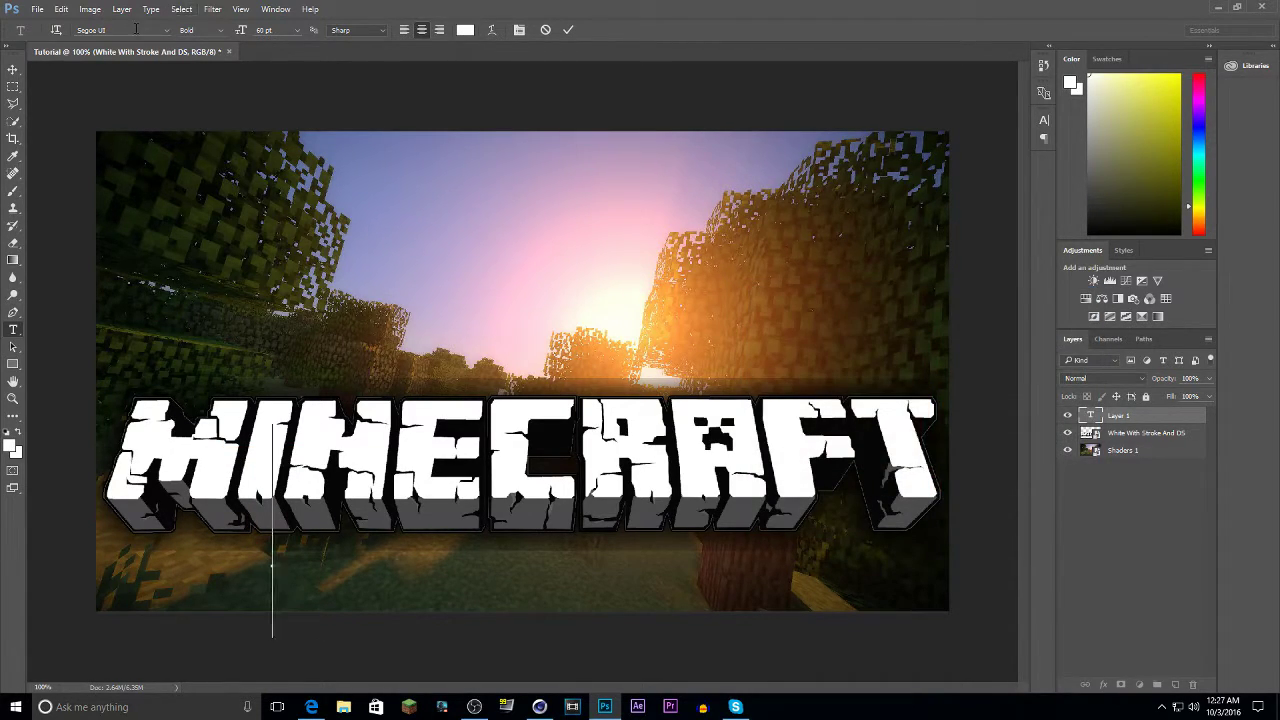
Set the text font to The Bold Font and its size to 48 pt.
click(82, 30)
text(the)
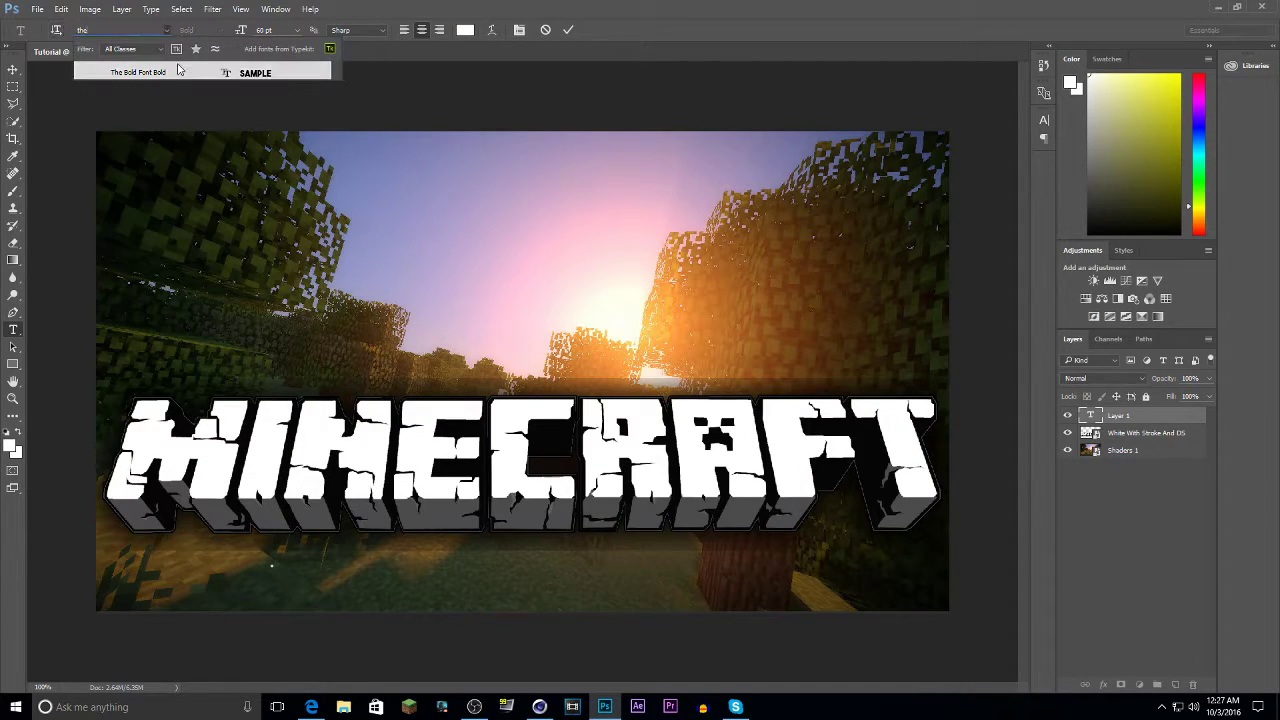
click(184, 72)
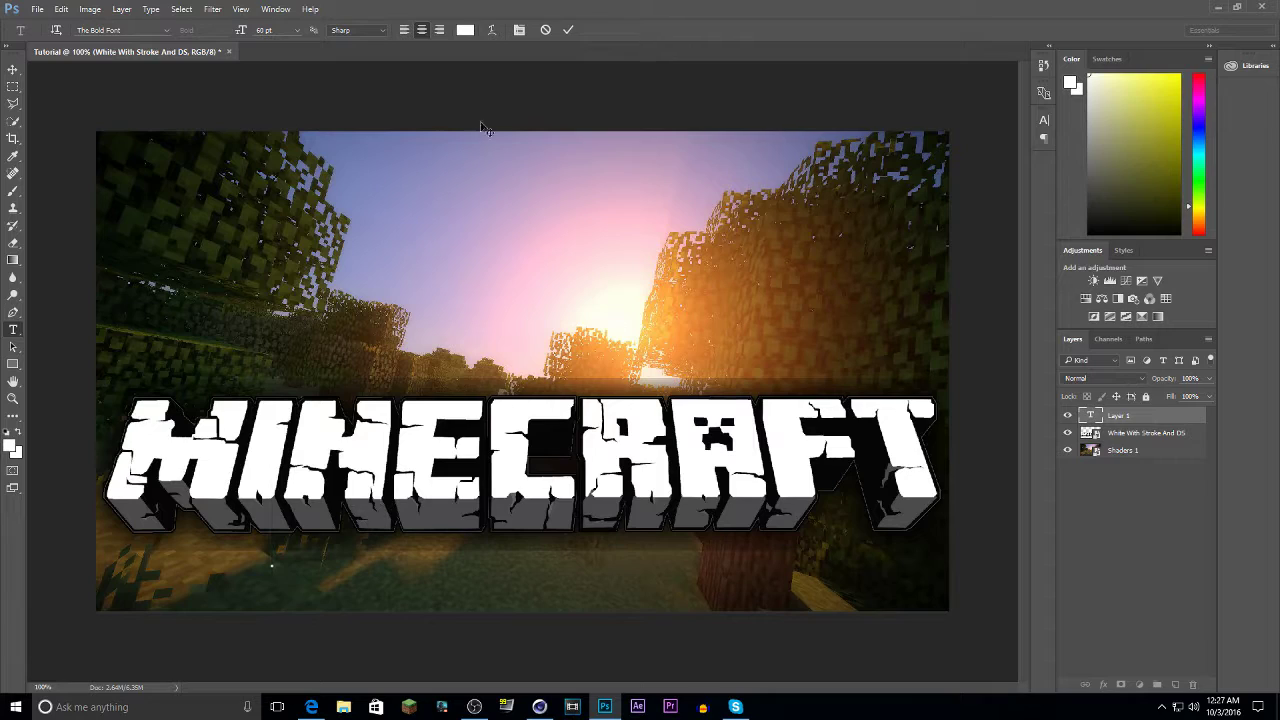
click(297, 30)
click(286, 240)
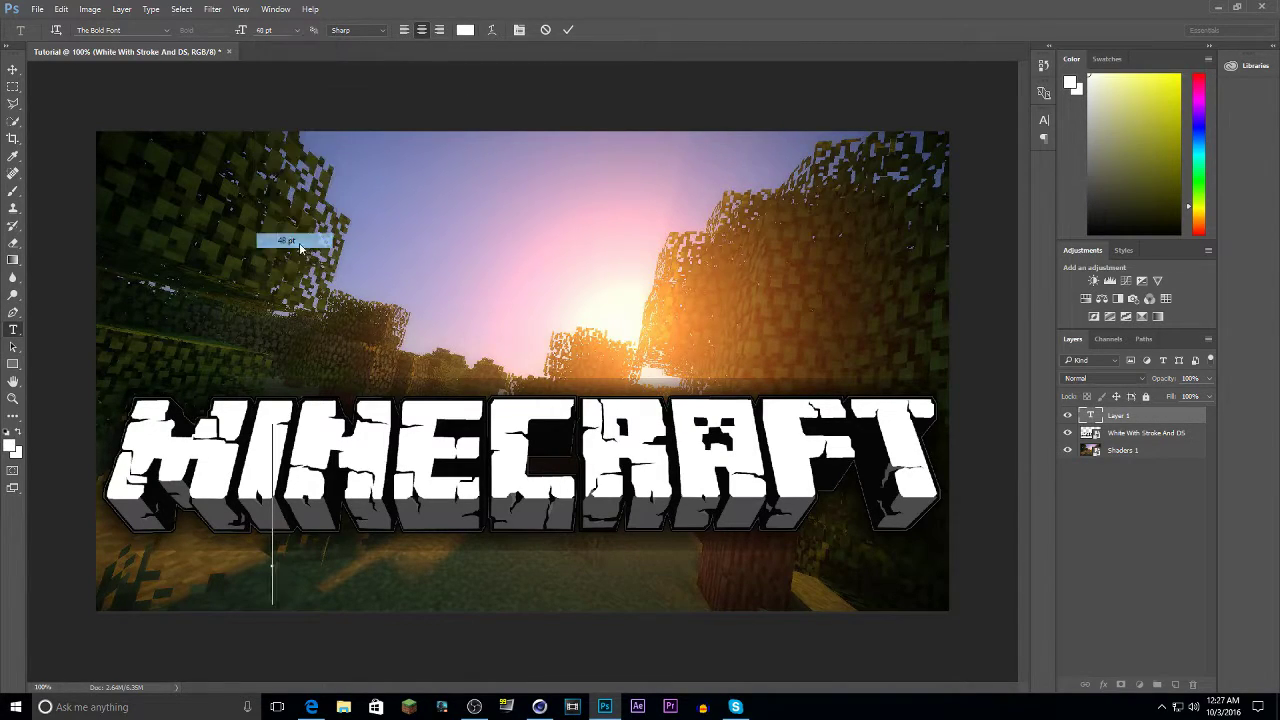
text(TO)
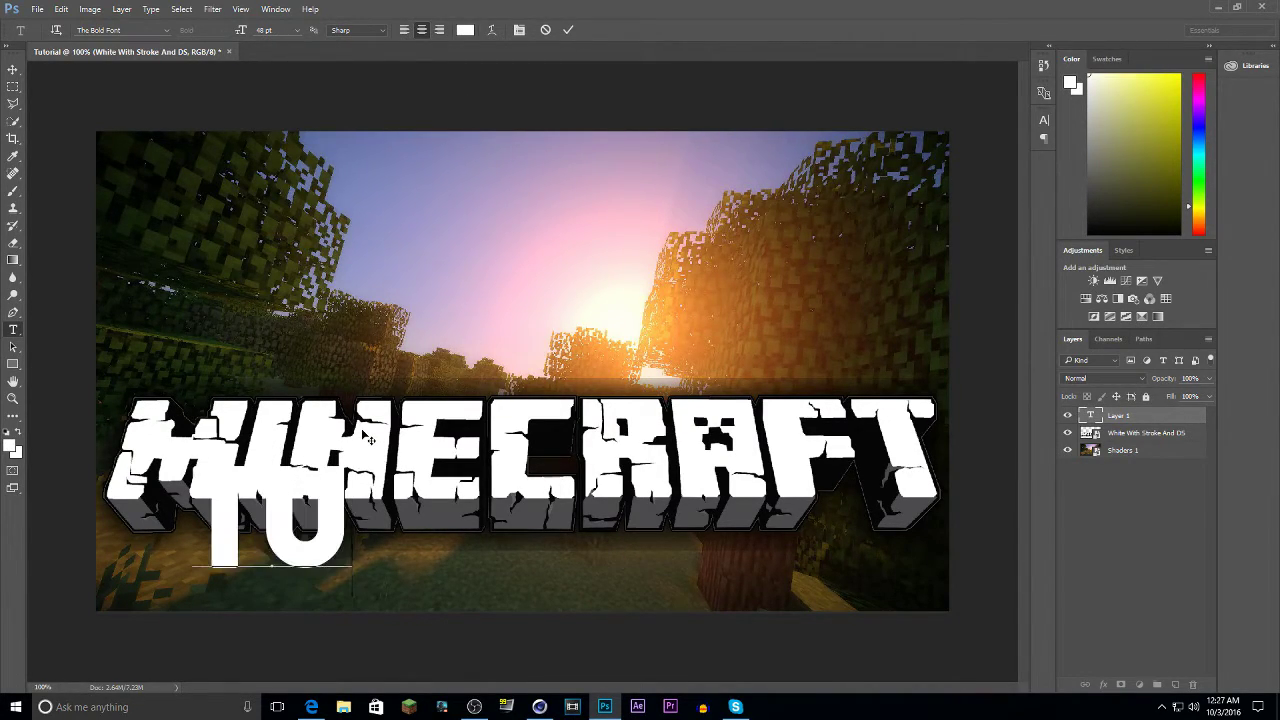
key(BackSpace)
key(BackSpace)
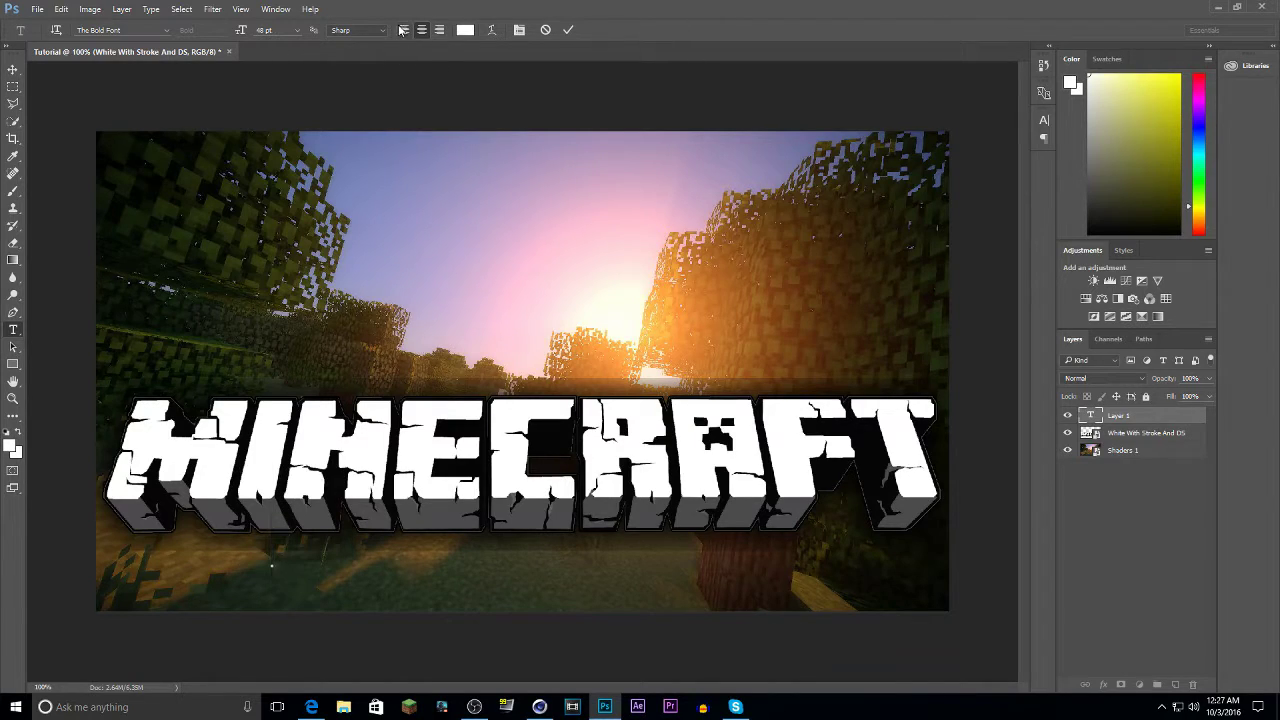
Enter the left-aligned text "TUTORIAL" and move it down and left so it sits beneath the Minecraft logo's white letters.
text(TU)
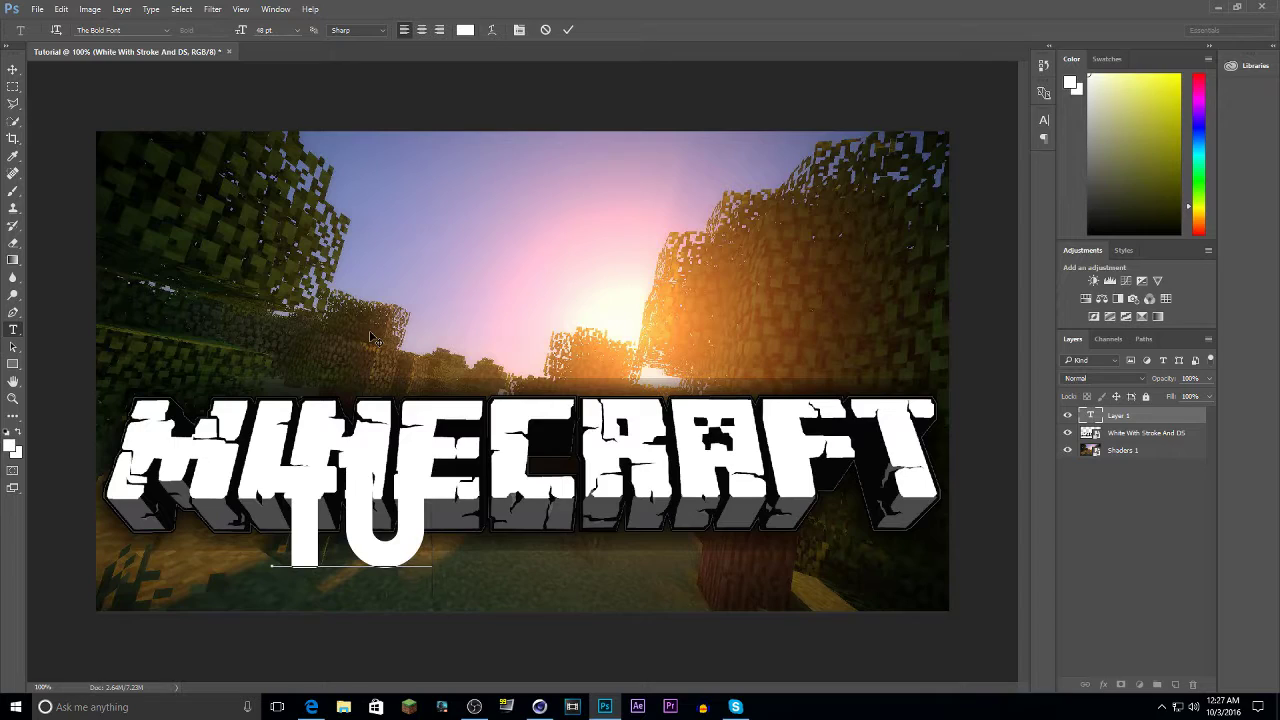
text(TORIAL)
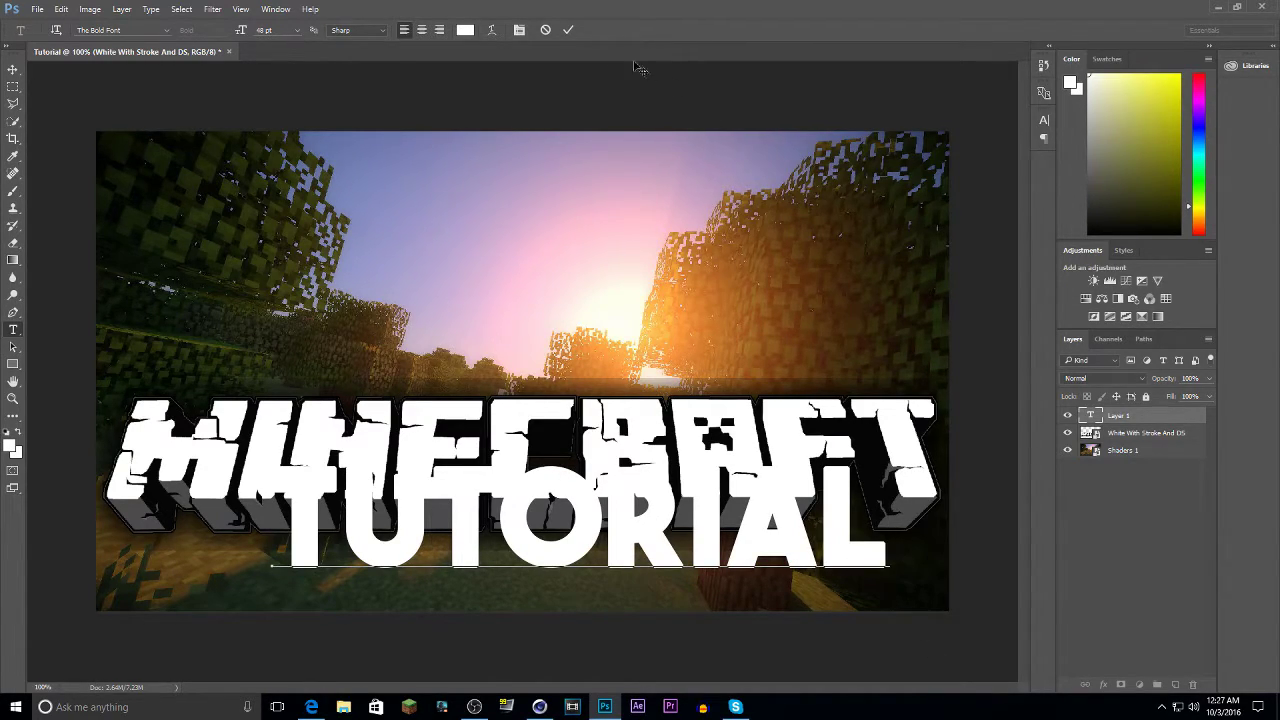
click(568, 29)
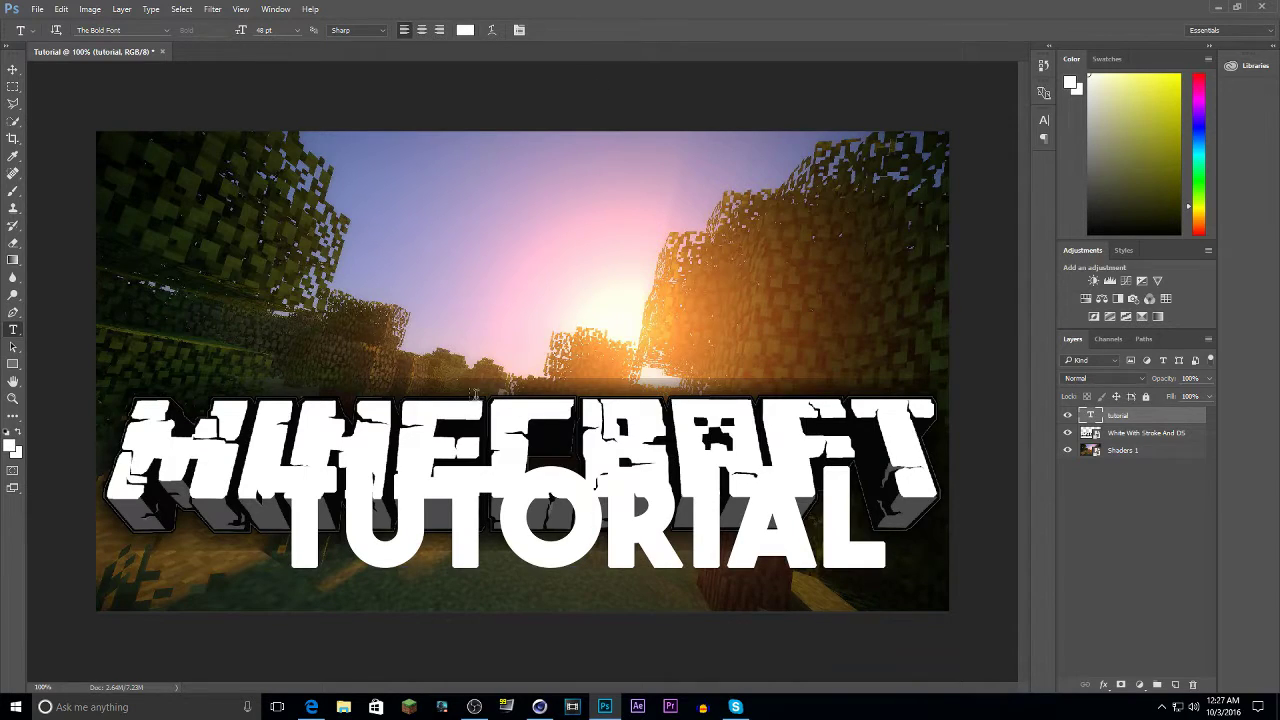
click(12, 69)
drag(556, 560, 505, 596)
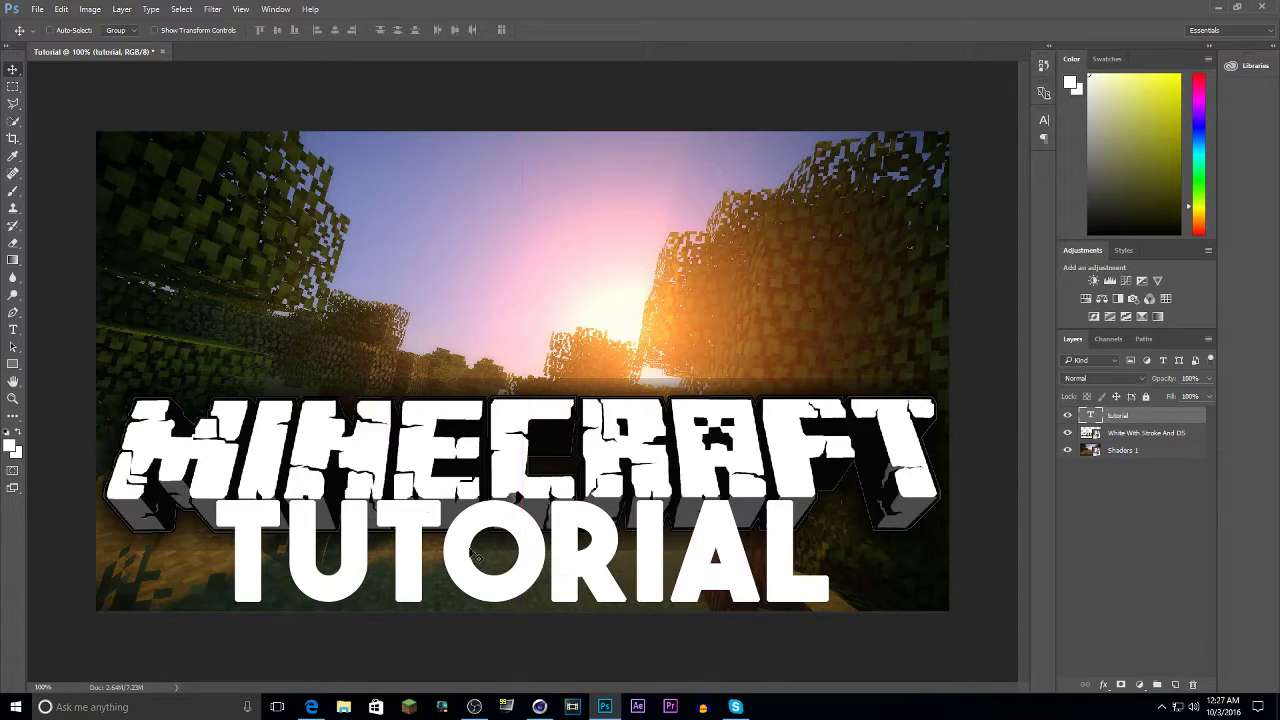
Select the entire canvas with the Rectangular Marquee tool.
click(14, 86)
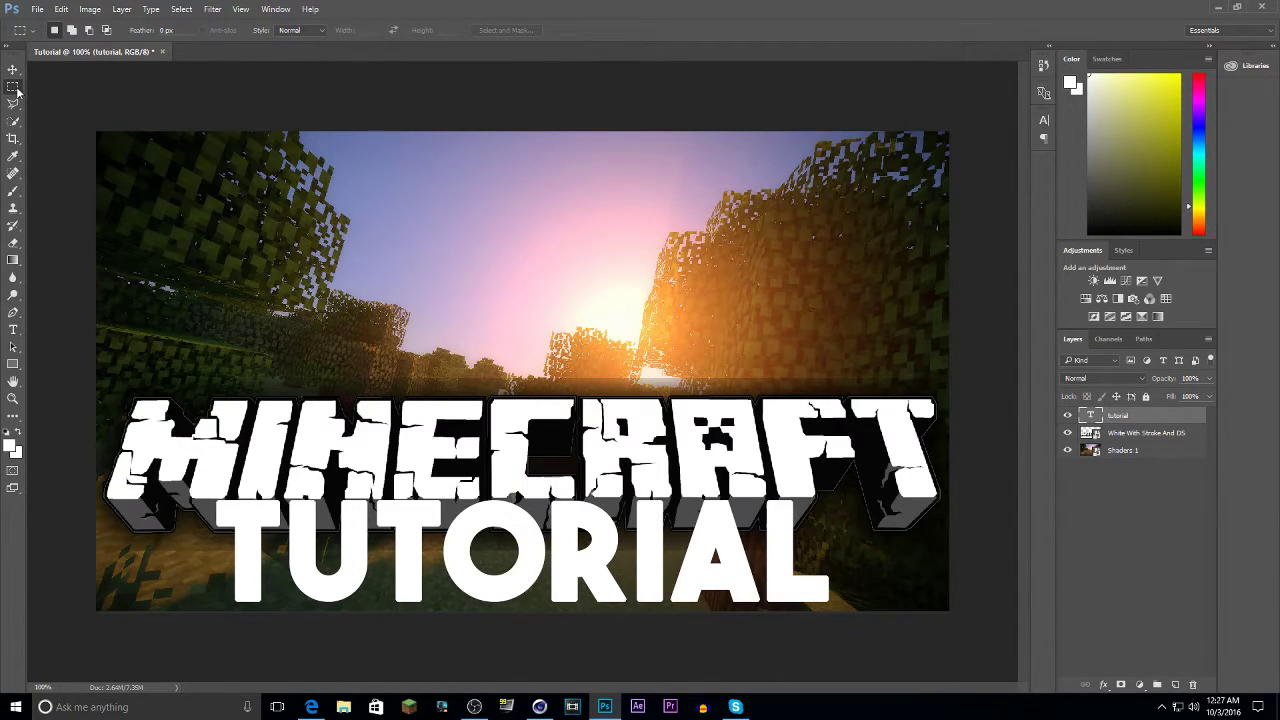
right_click(14, 87)
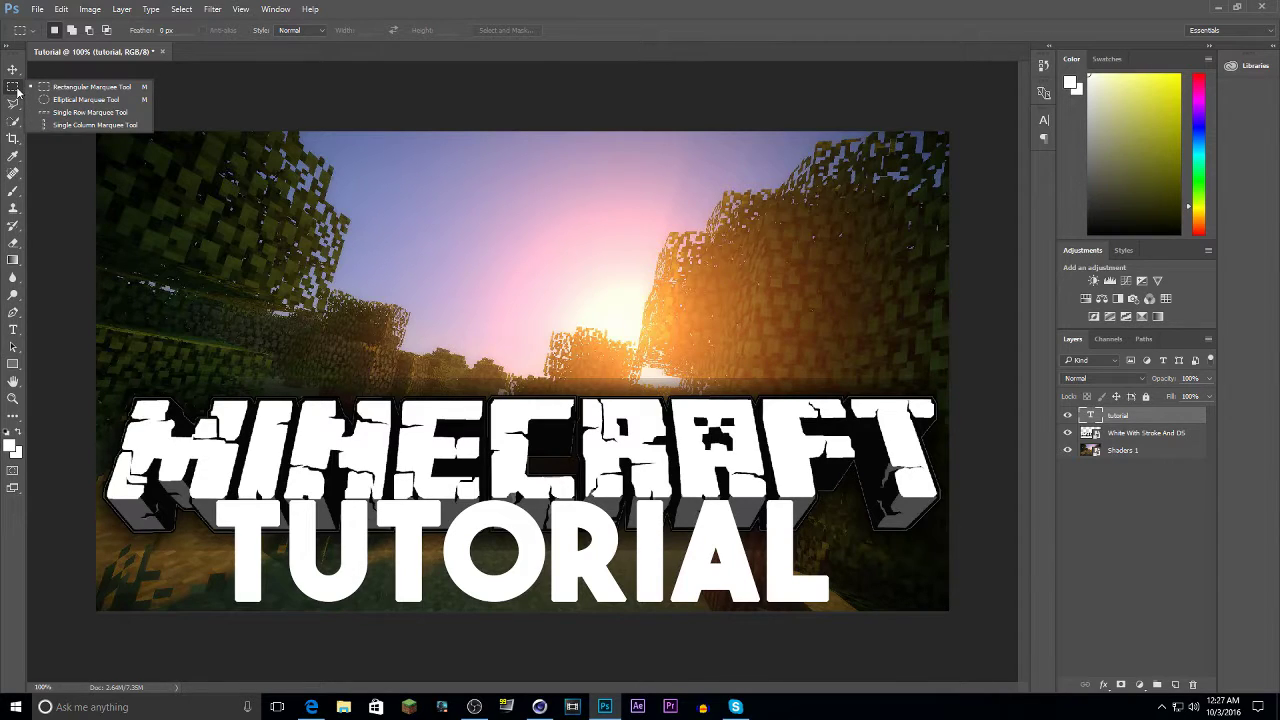
click(16, 90)
drag(77, 106, 1023, 677)
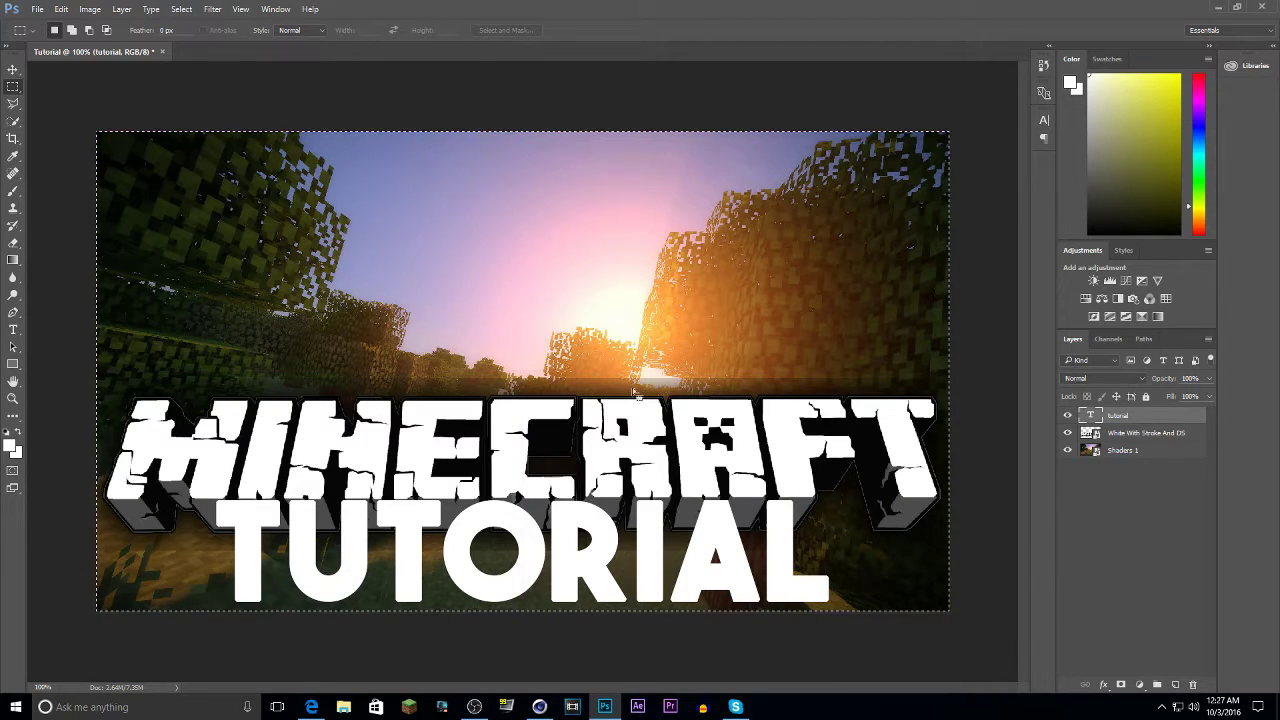
Try aligning the TUTORIAL text to the canvas's vertical center, undo the alignment and clear the selection.
click(12, 72)
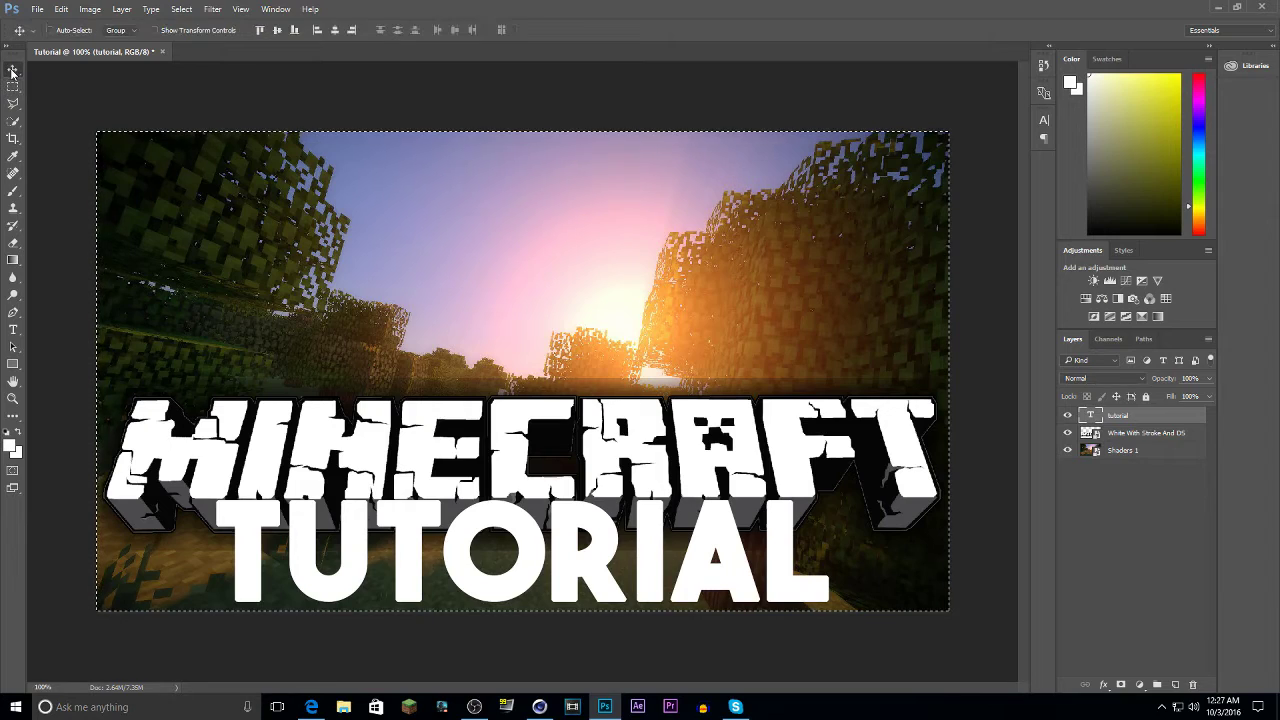
click(277, 31)
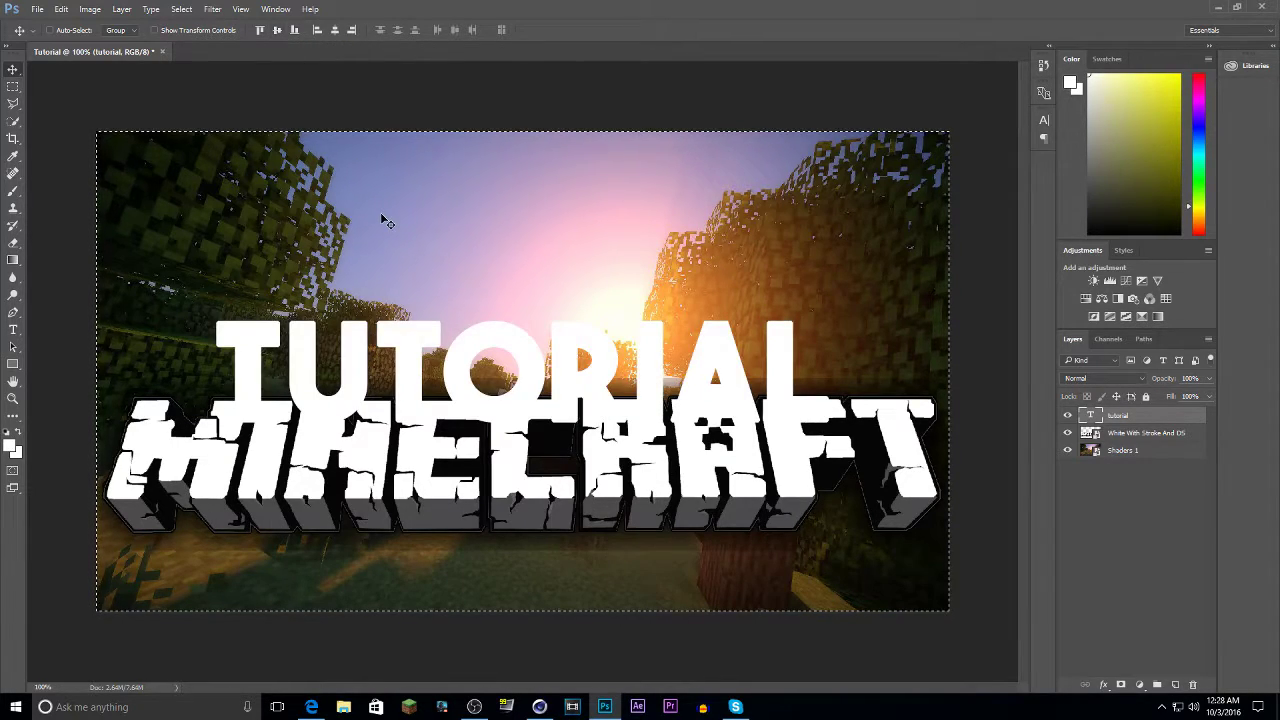
key(ctrl+z)
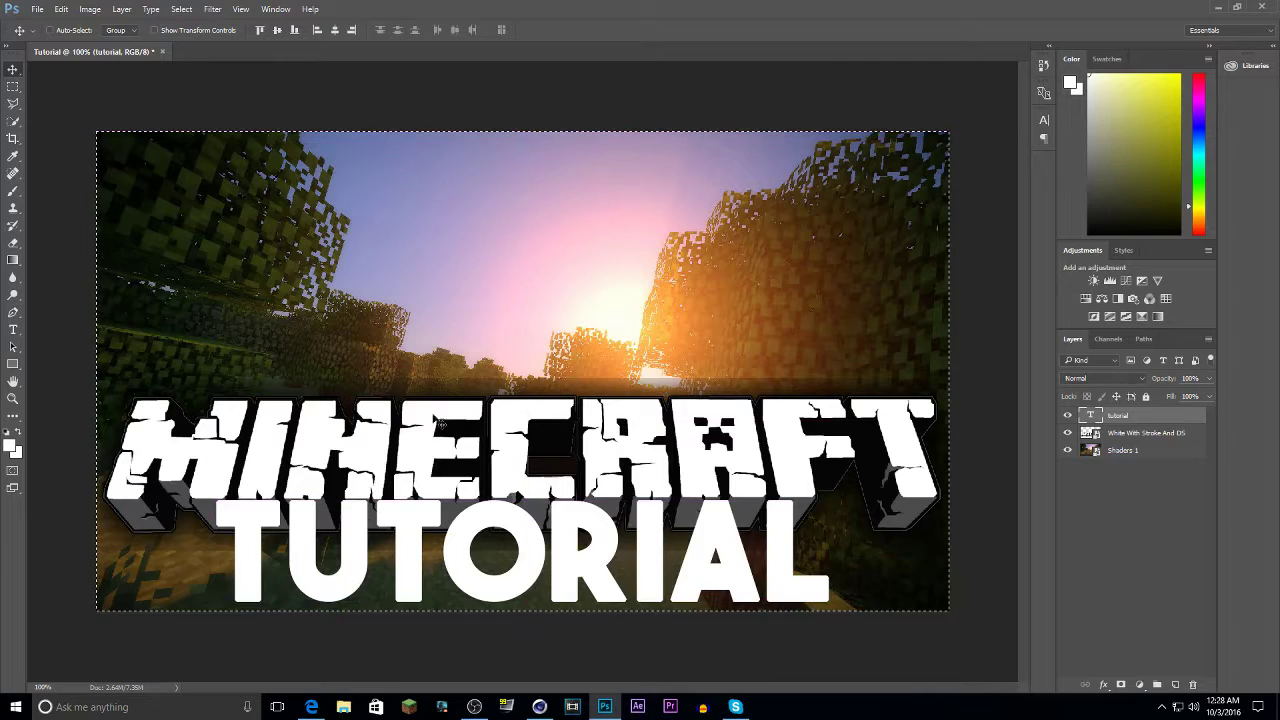
click(13, 86)
key(ctrl+d)
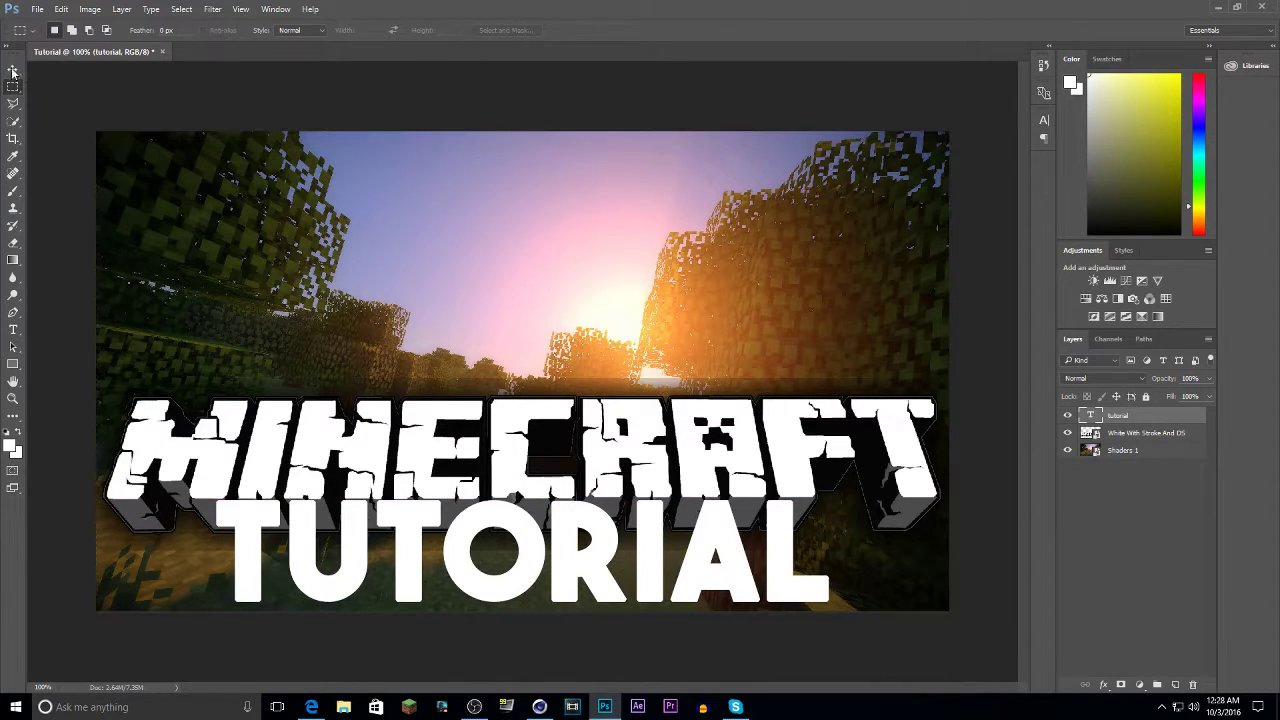
Give the TUTORIAL text layer a 21 px black outside Stroke and an Inner Shadow effect.
double_click(1172, 418)
mouse_move(768, 383)
mouse_down()
mouse_move(982, 230)
mouse_move(1080, 232)
mouse_up()
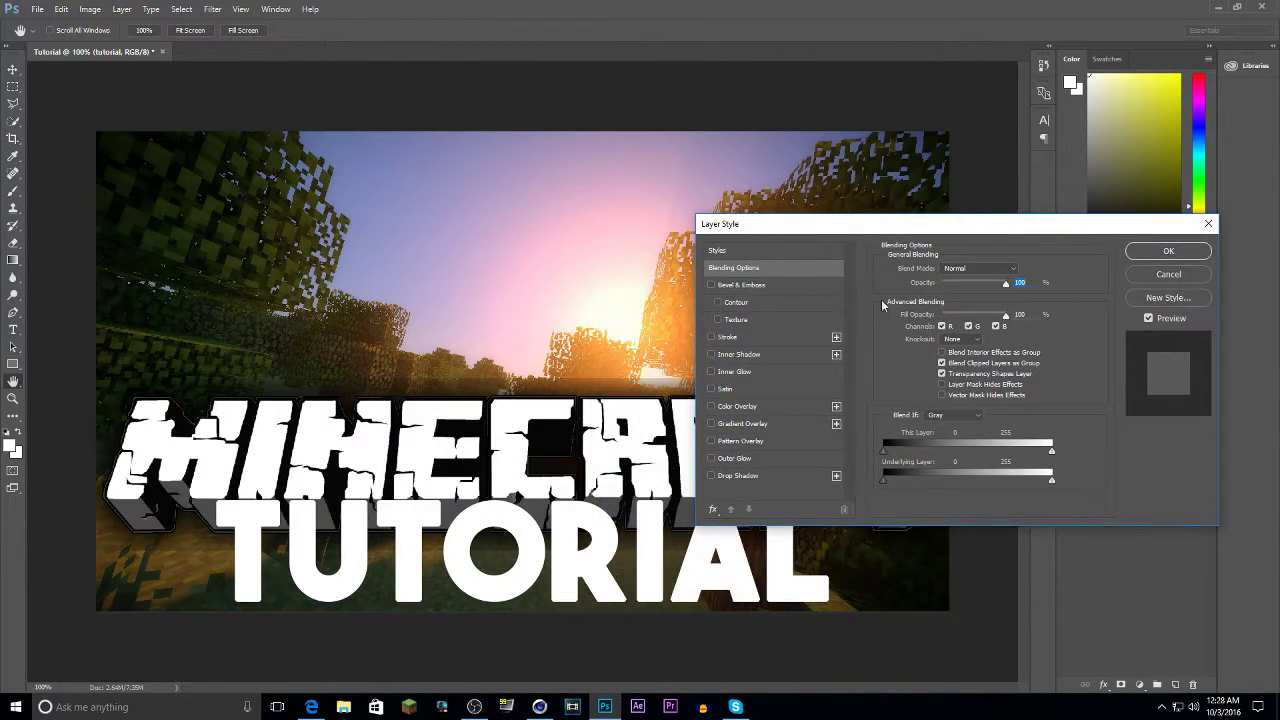
click(710, 338)
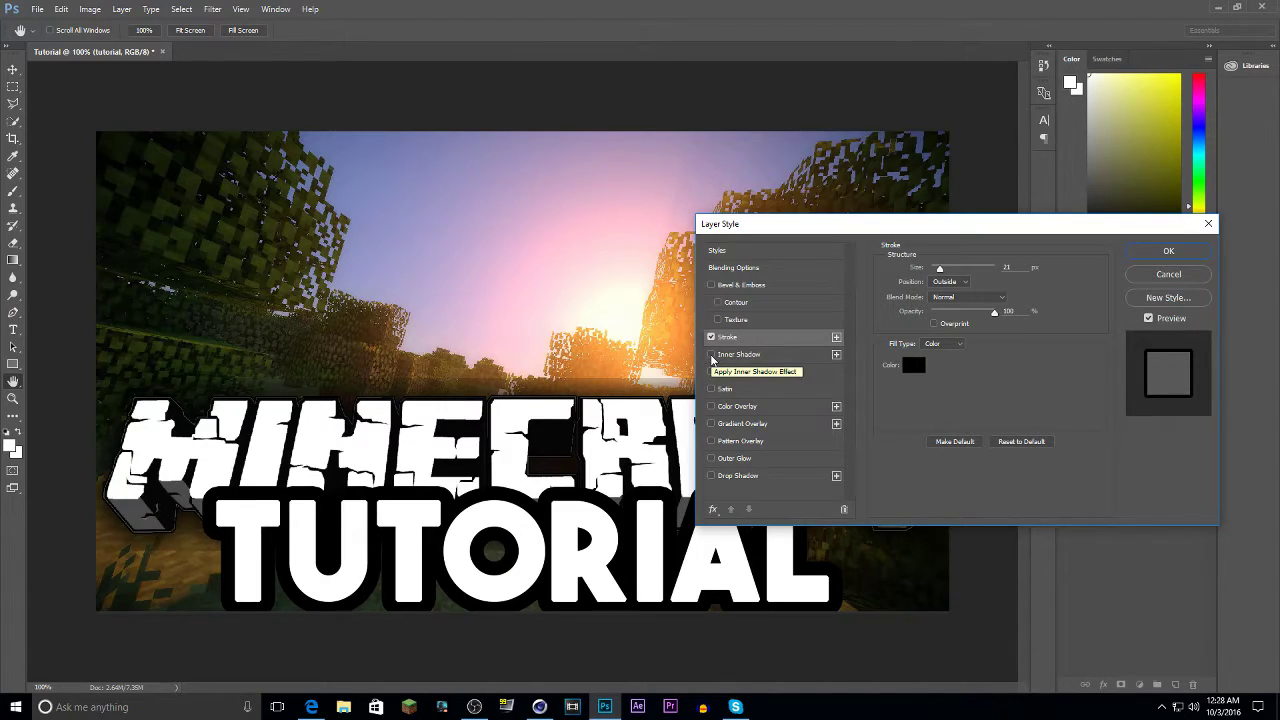
click(711, 355)
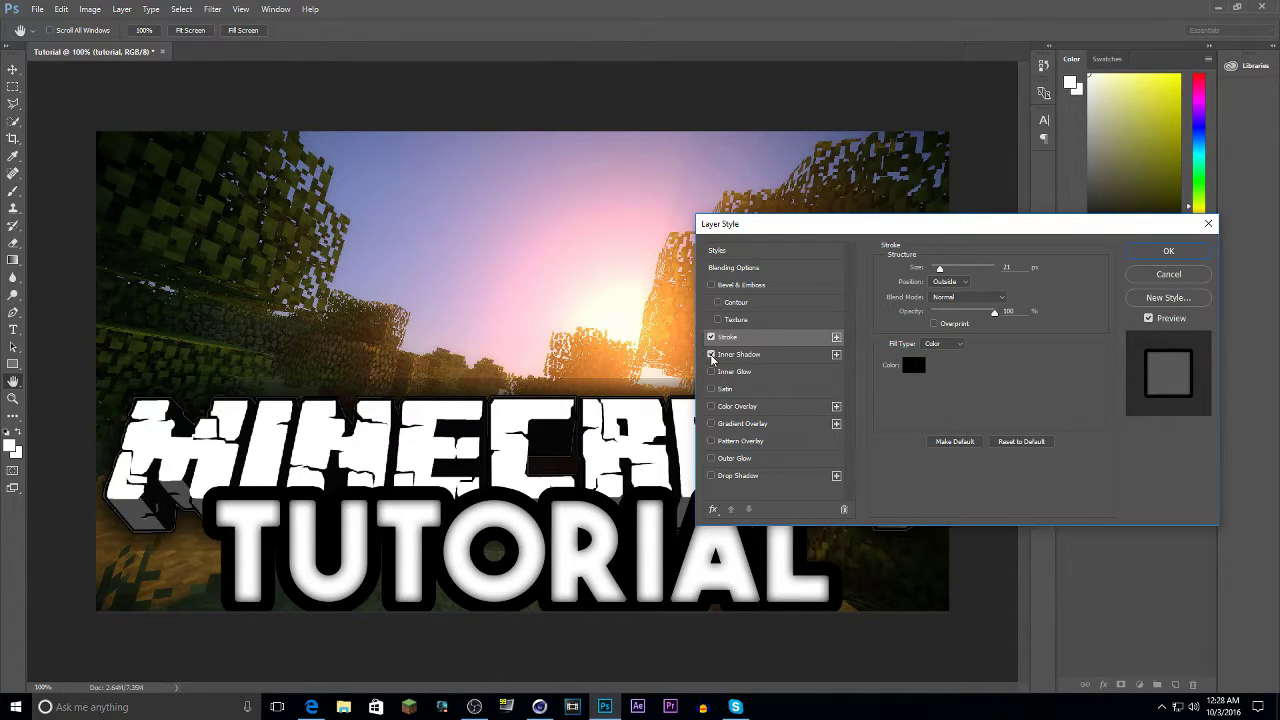
Add a white Inner Glow to the TUTORIAL text with 43% opacity and a size of 13 px.
click(712, 372)
click(740, 373)
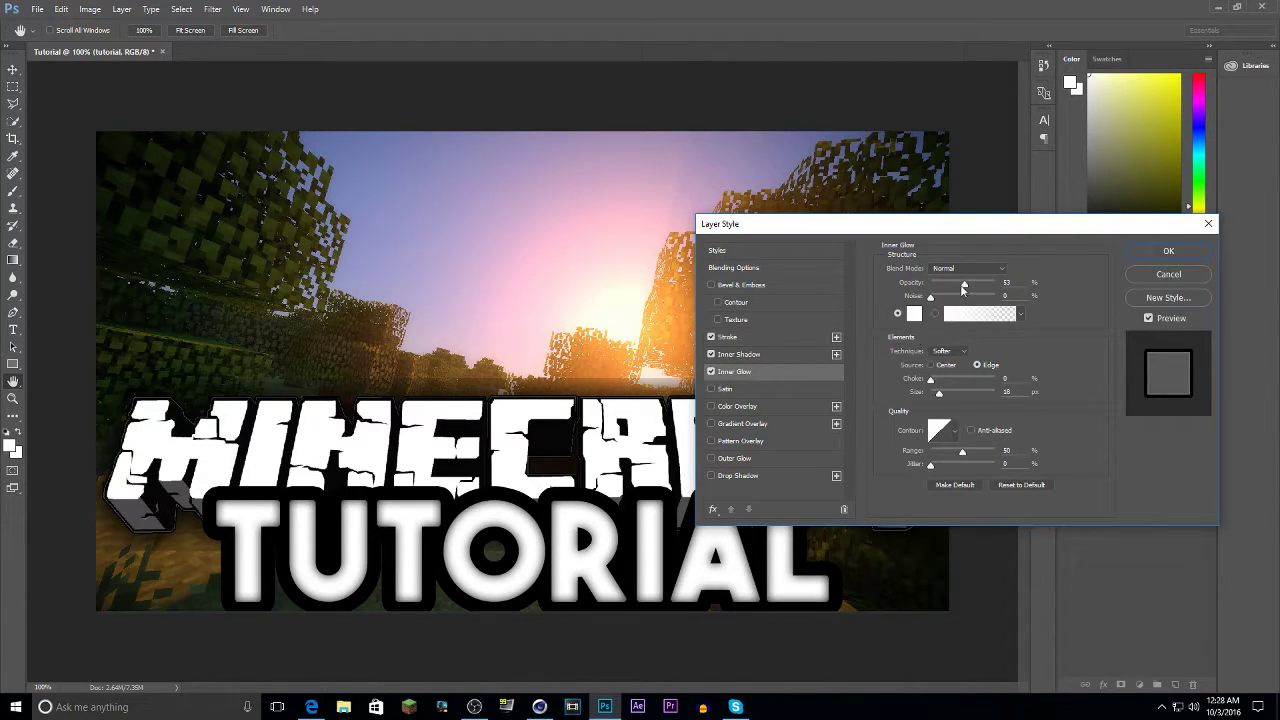
mouse_move(939, 393)
mouse_down()
mouse_move(954, 396)
mouse_move(940, 410)
mouse_up()
drag(964, 285, 957, 288)
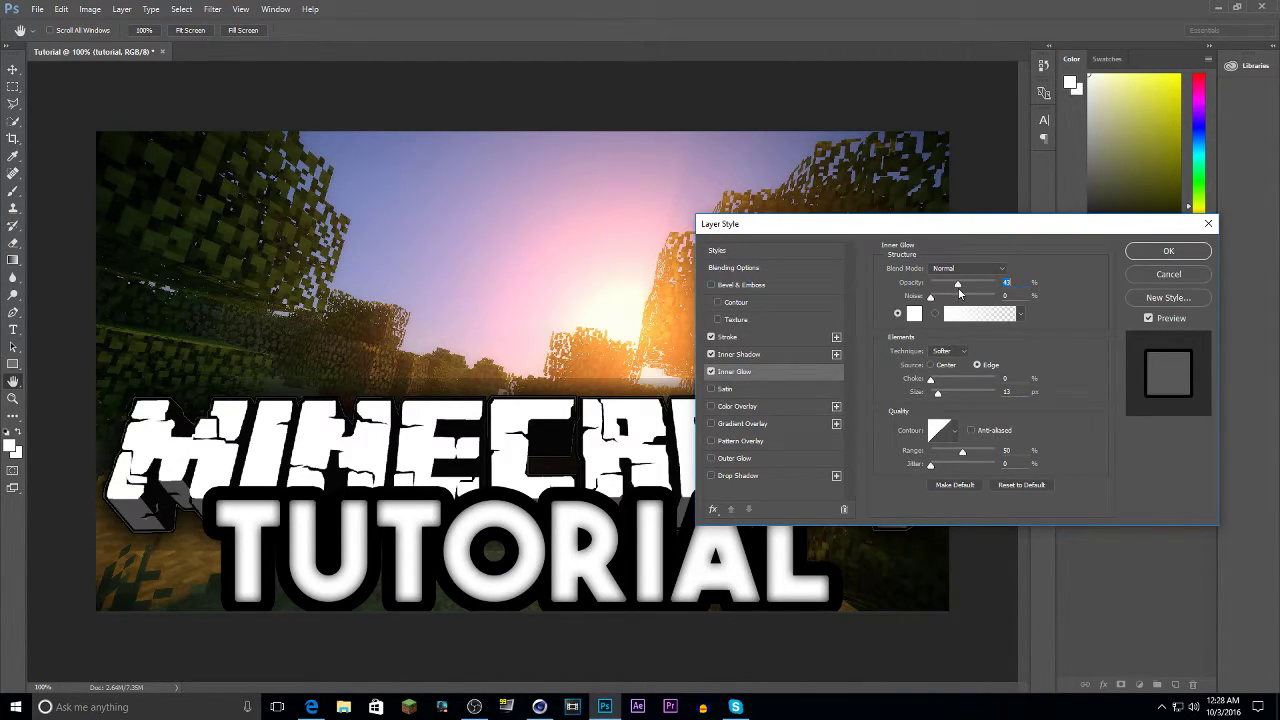
Try the Satin effect on the TUTORIAL text and switch it off again.
click(711, 388)
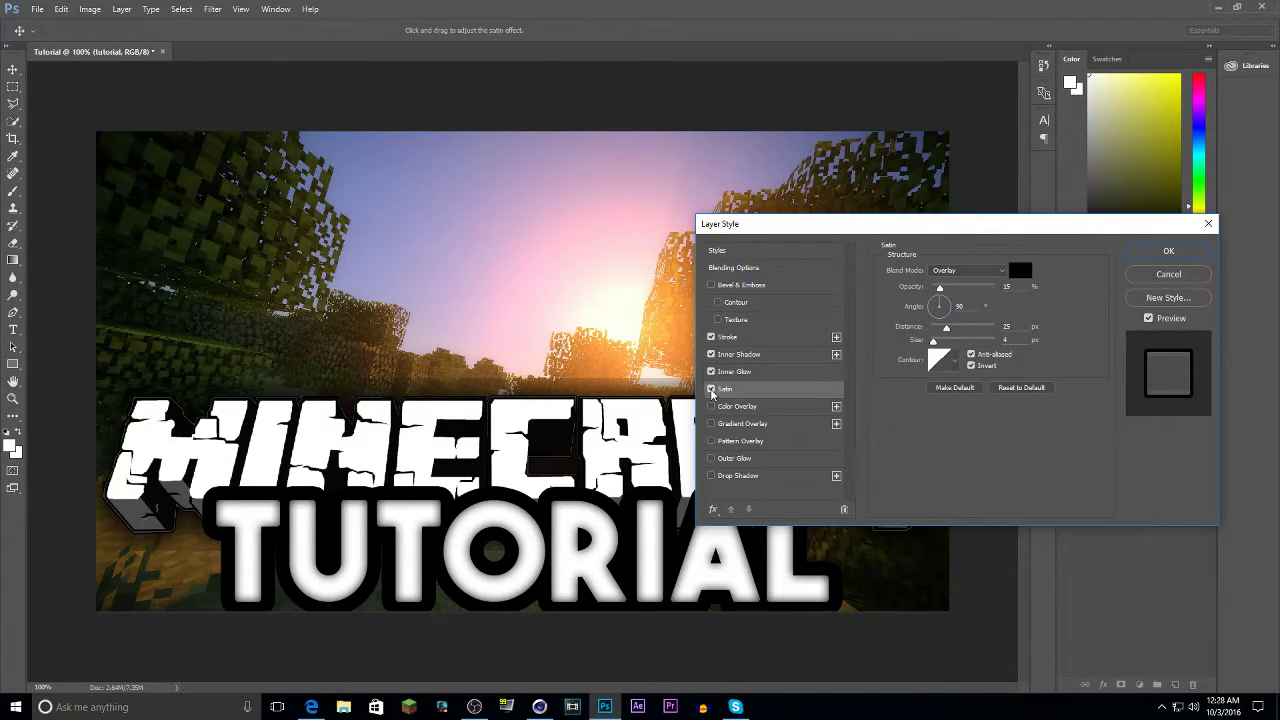
mouse_move(941, 292)
mouse_down()
mouse_move(963, 298)
mouse_move(940, 303)
mouse_up()
click(712, 389)
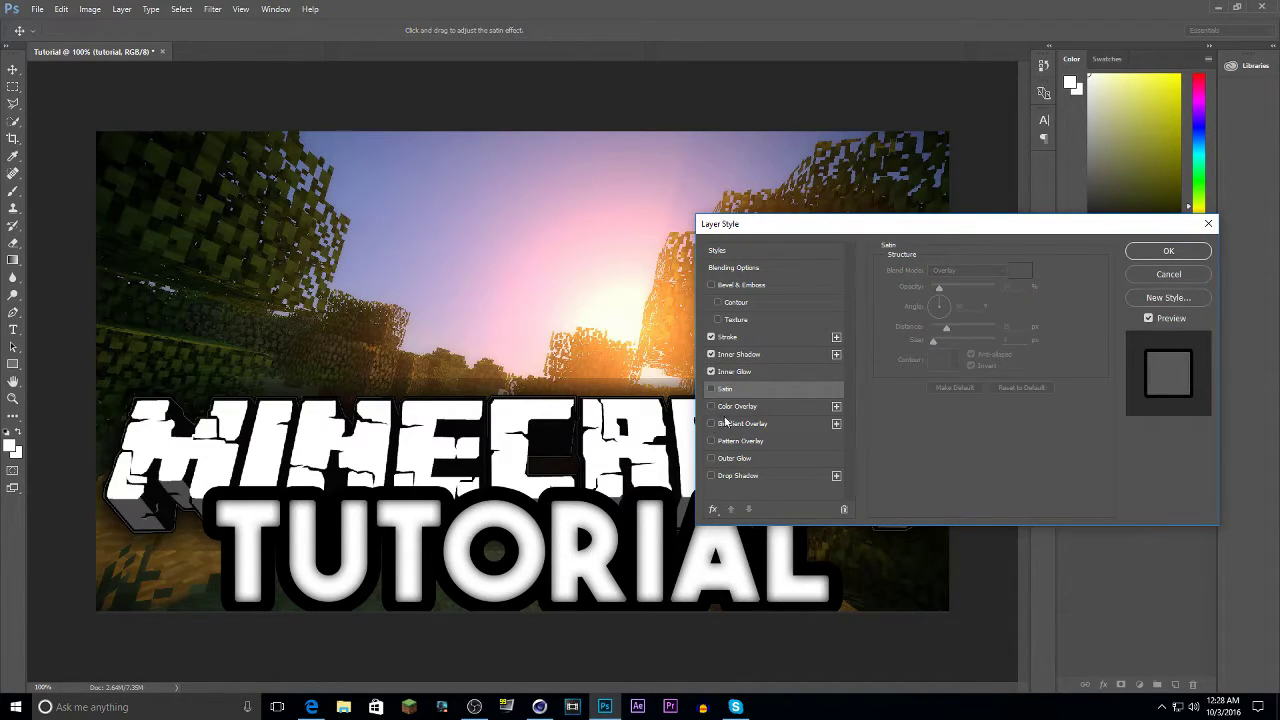
Add a linear black-to-white Gradient Overlay to the TUTORIAL text at 40% opacity with Reverse turned off.
click(711, 424)
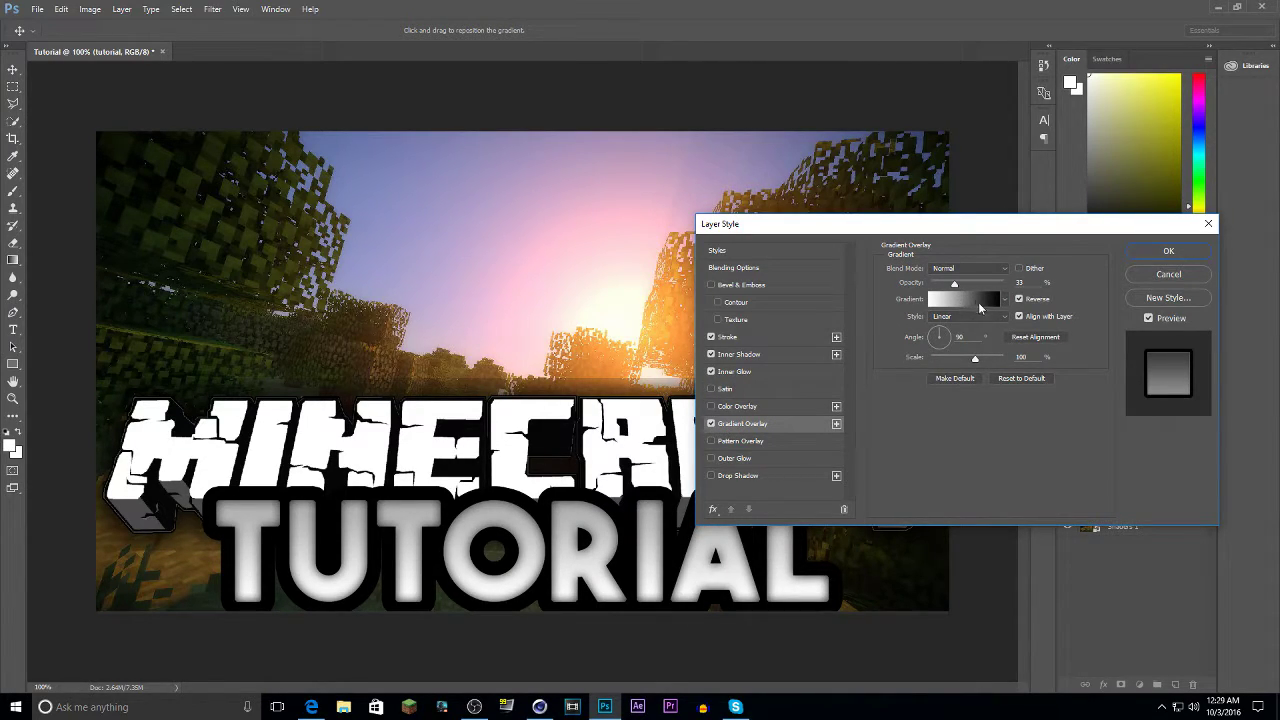
click(1005, 301)
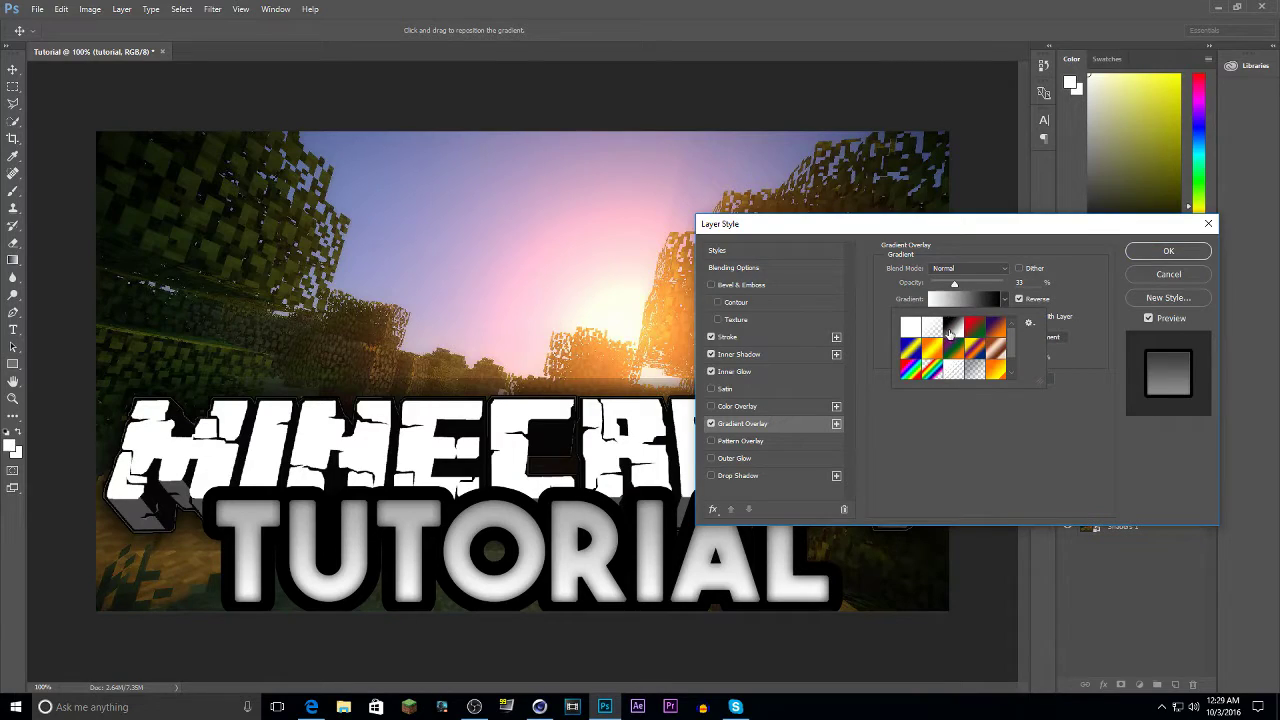
click(1007, 300)
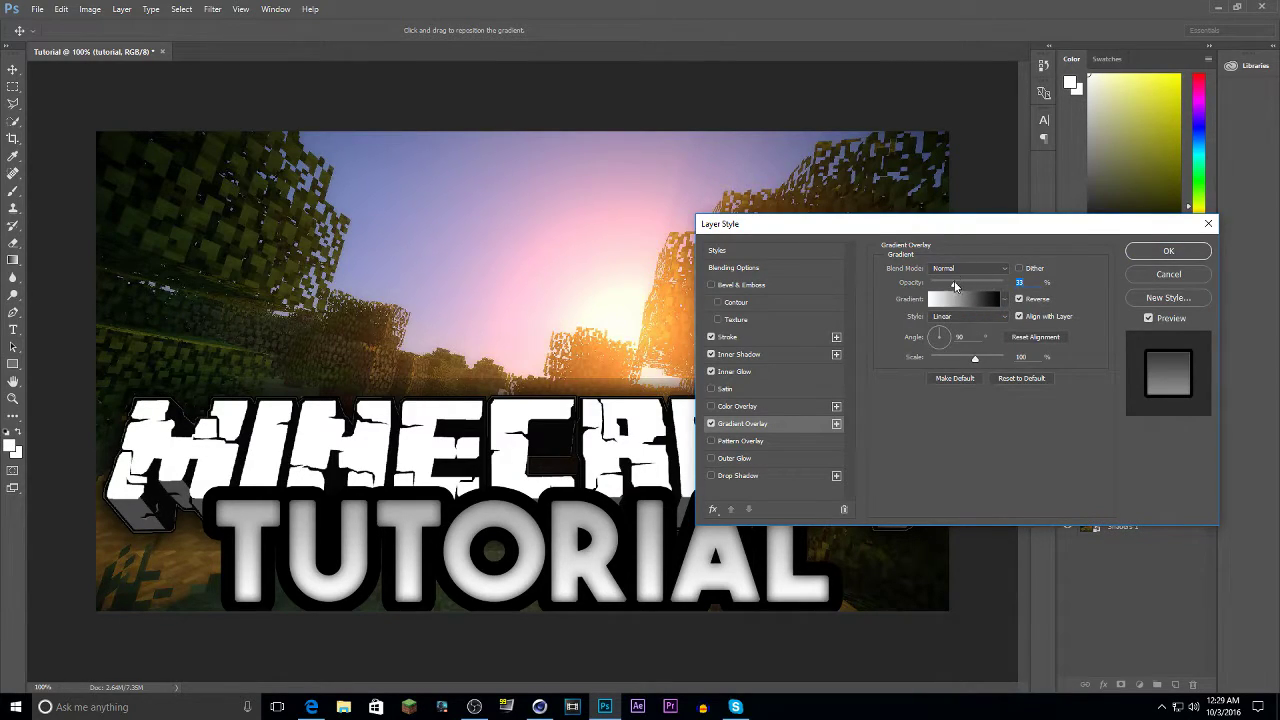
drag(954, 287, 960, 287)
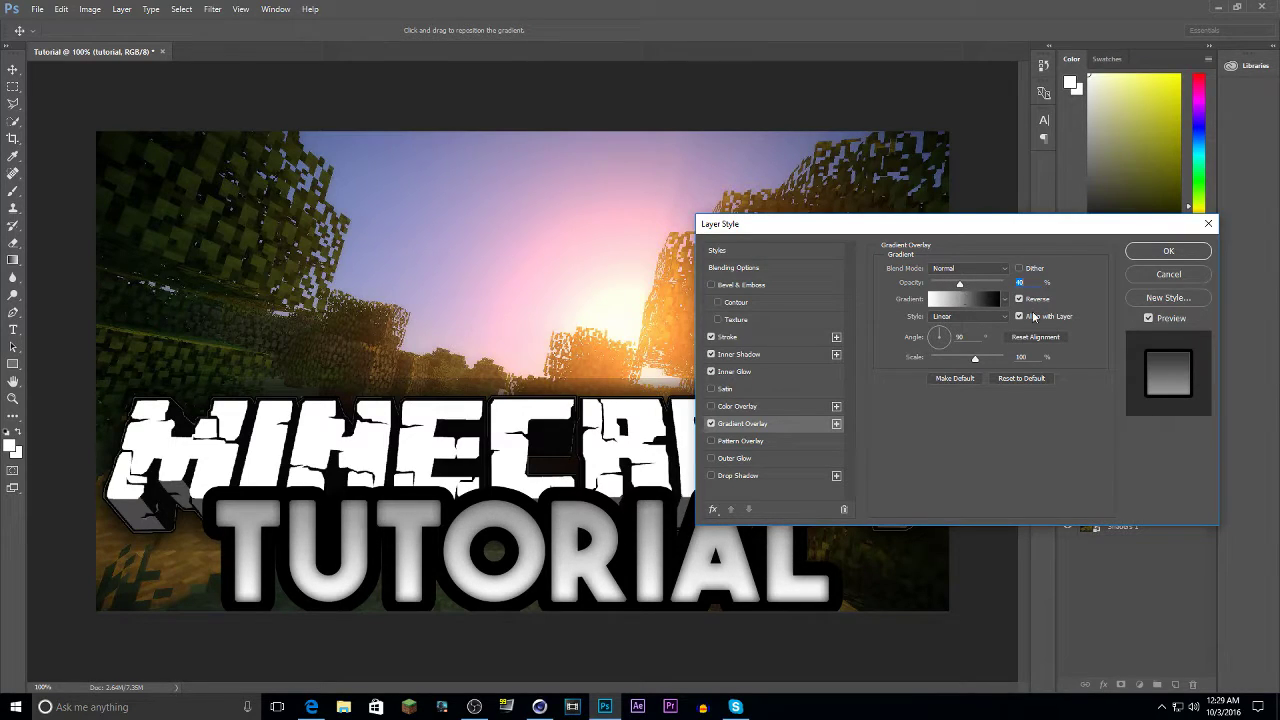
click(1019, 298)
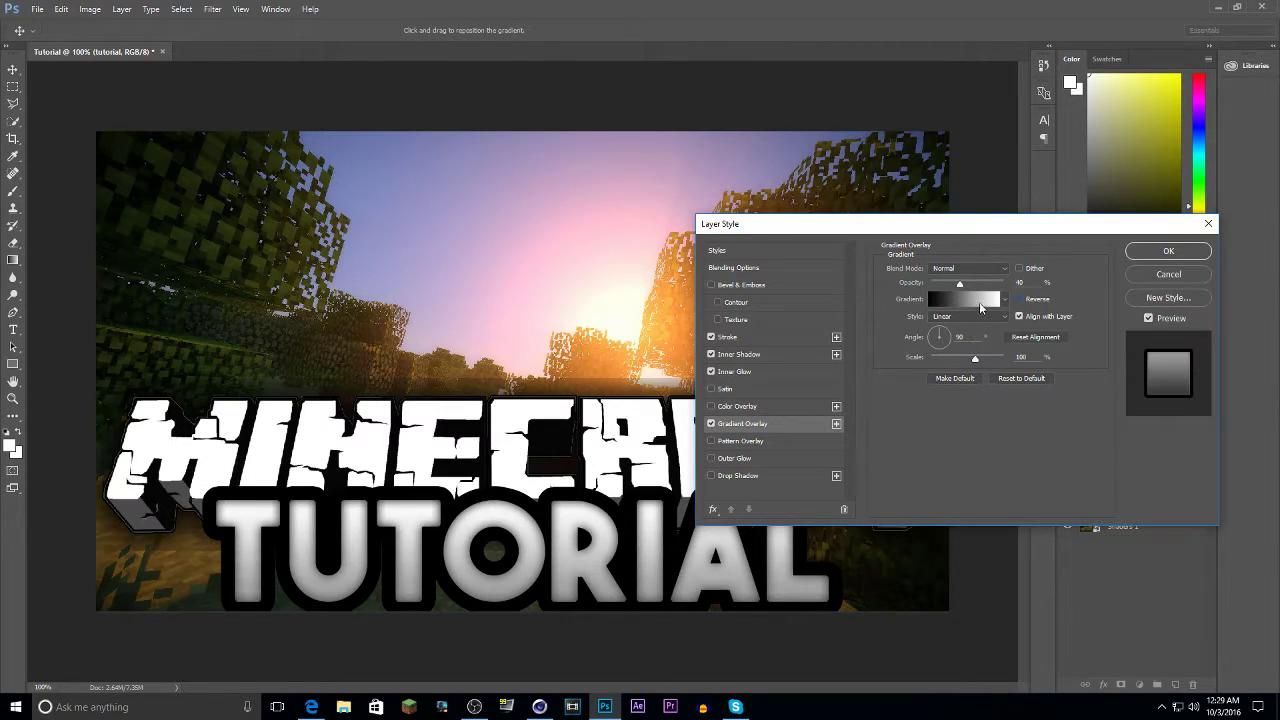
Change the Gradient Overlay to the Orange/Yellow preset and raise its opacity to 100%.
click(1005, 300)
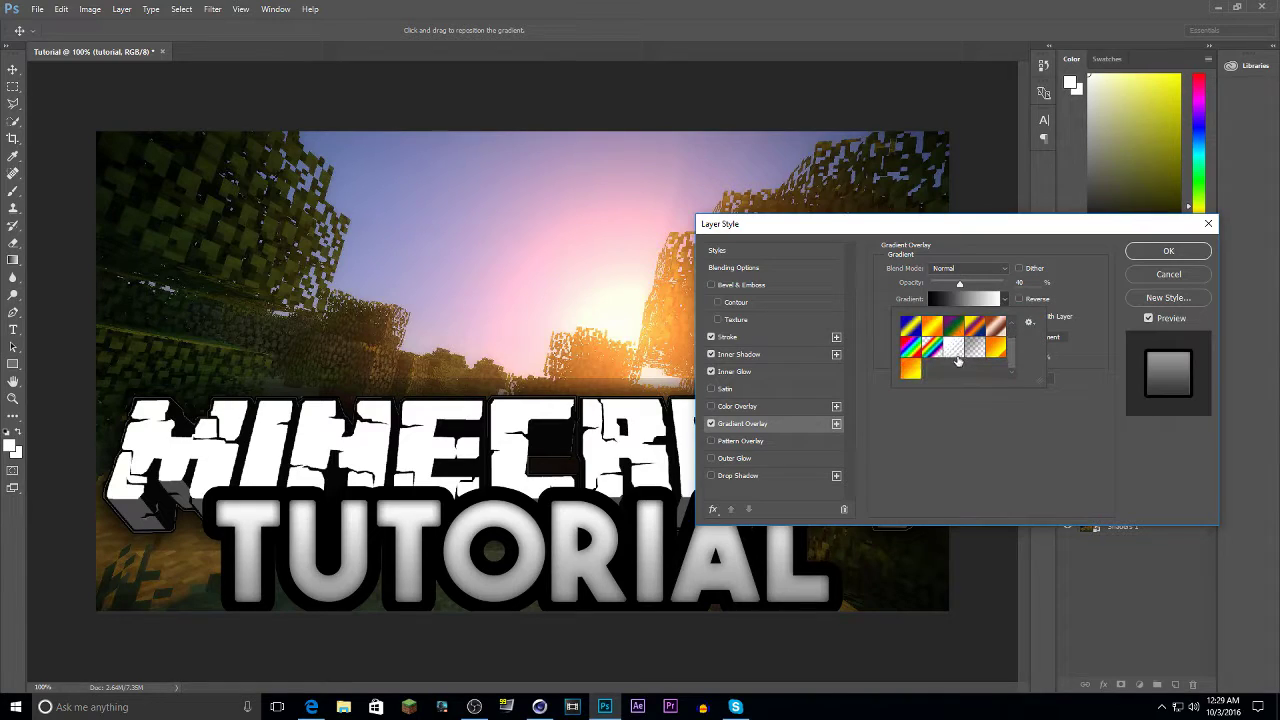
click(912, 373)
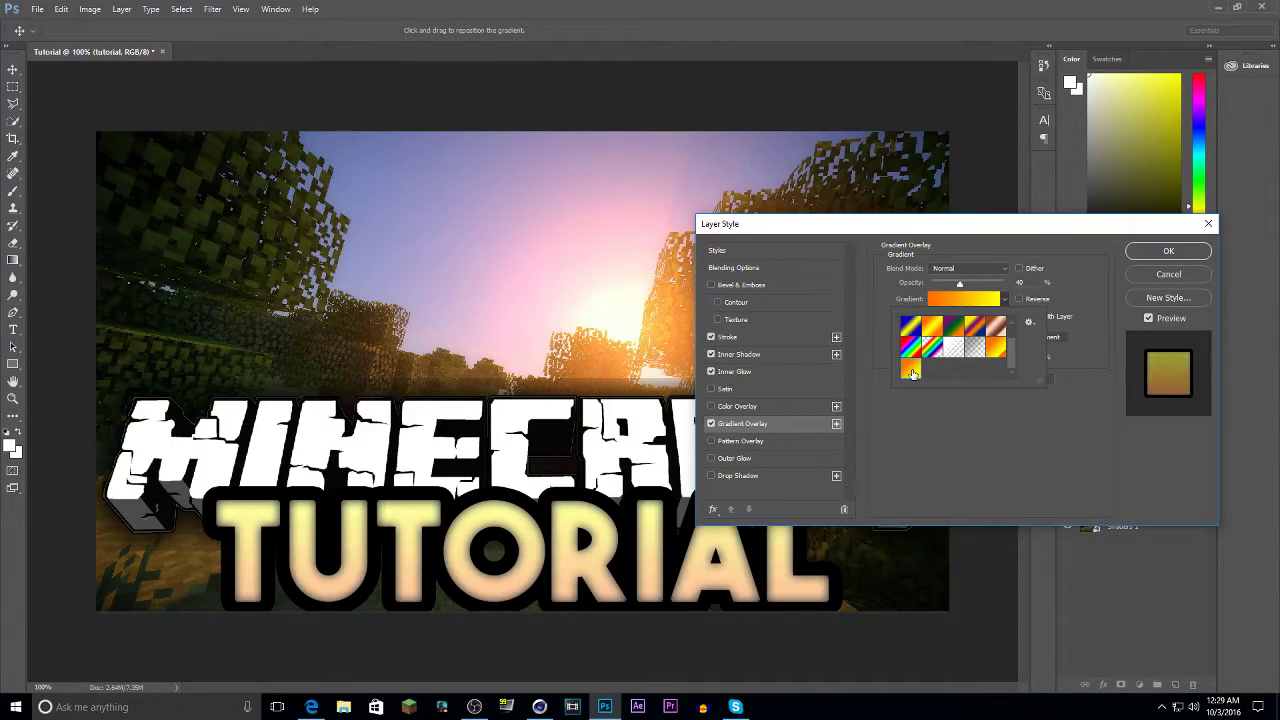
drag(960, 283, 1003, 283)
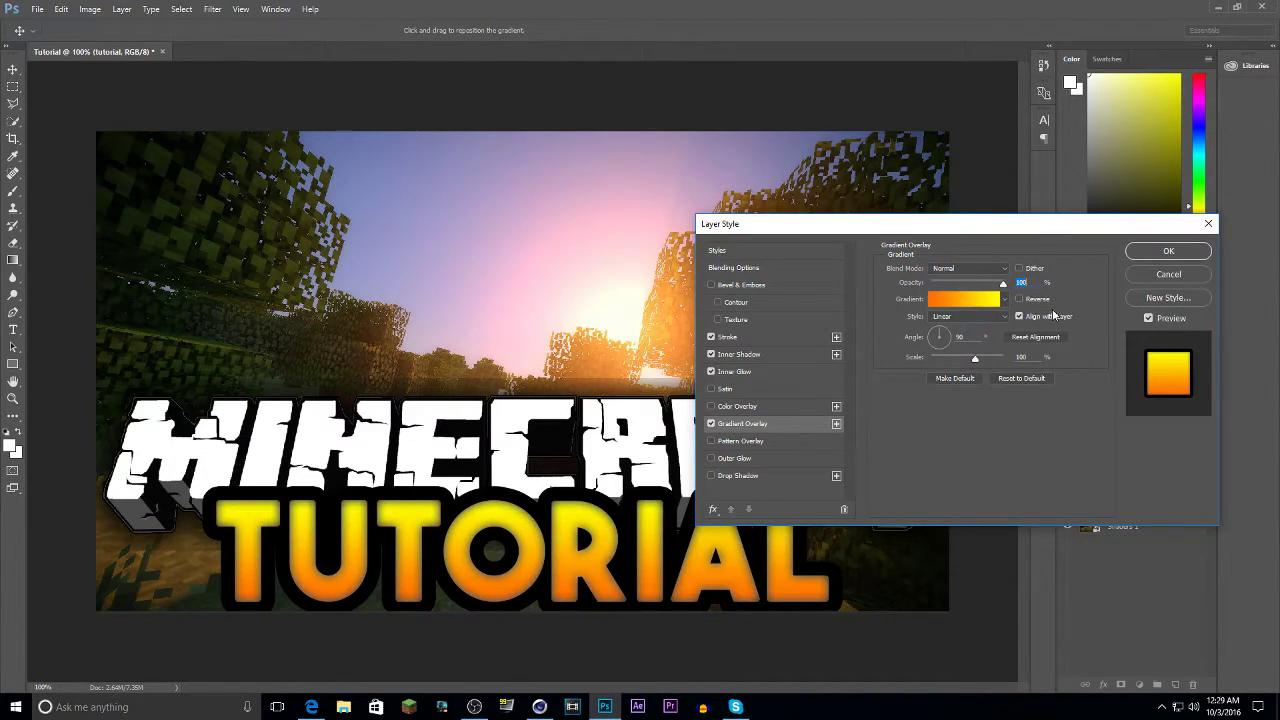
click(1005, 300)
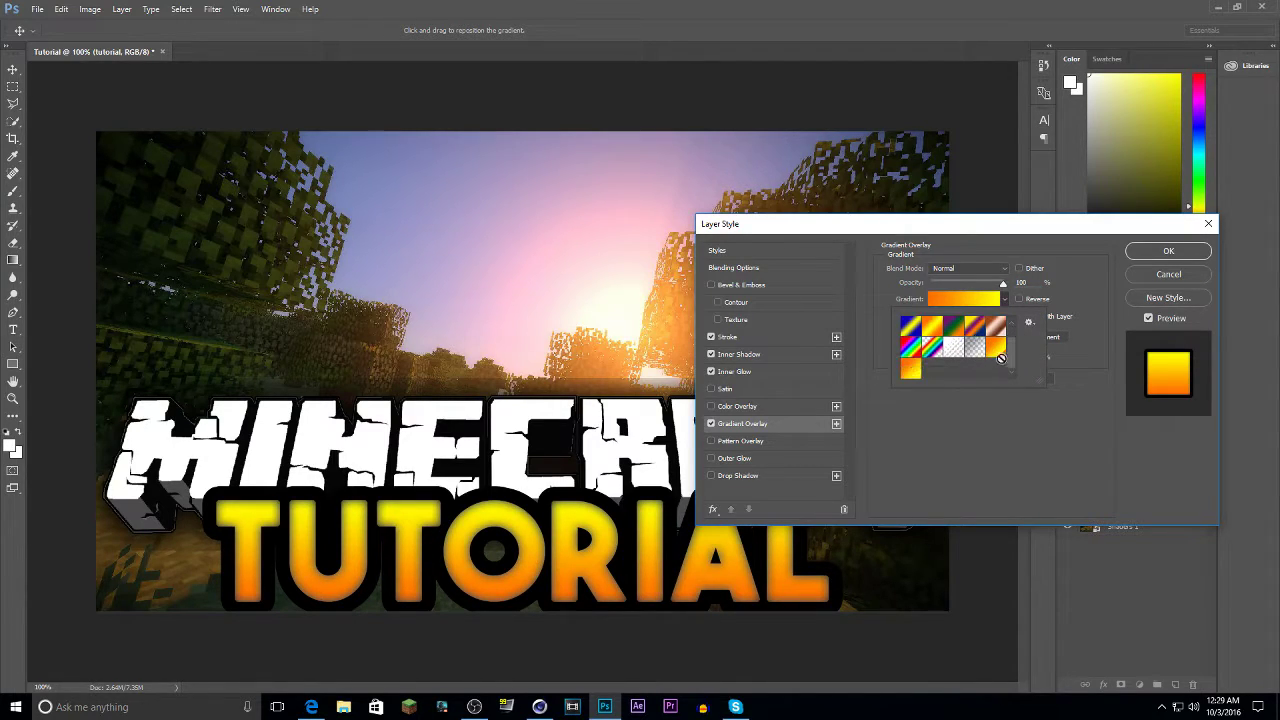
click(1005, 300)
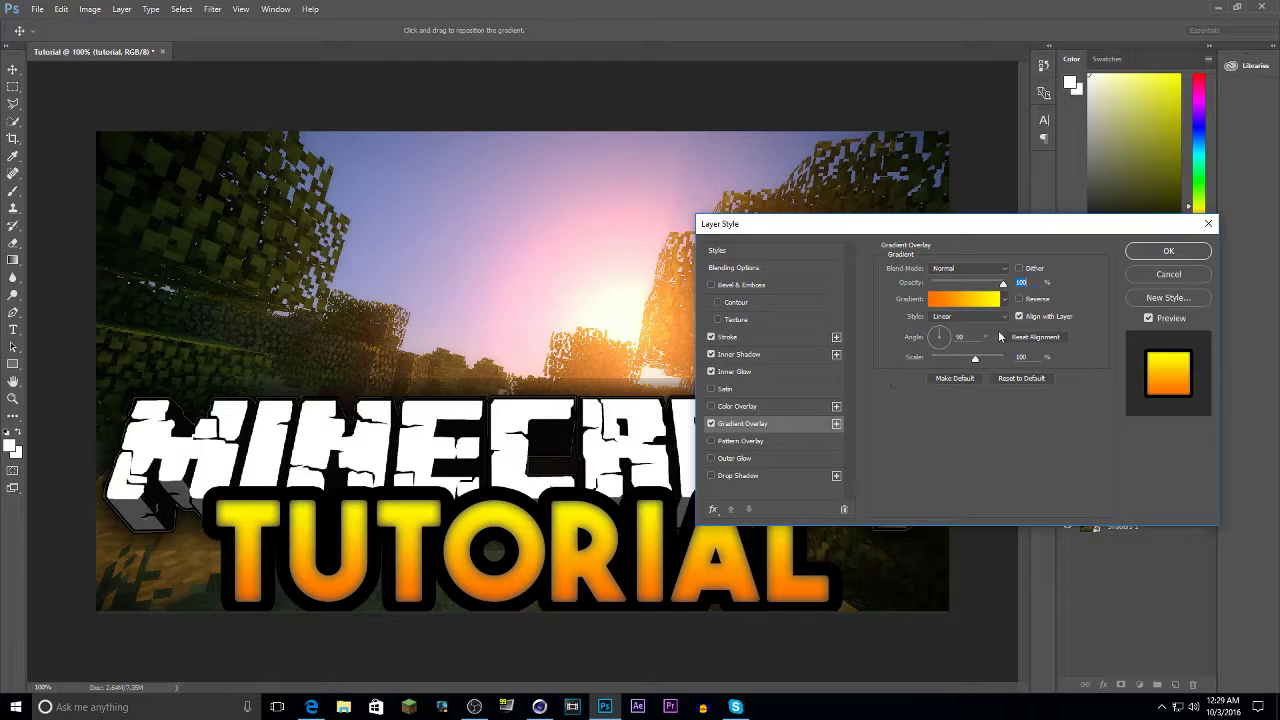
Compare the Lime and Orange/Yellow presets in the Gradient Editor, ending on Orange/Yellow.
click(980, 300)
click(872, 198)
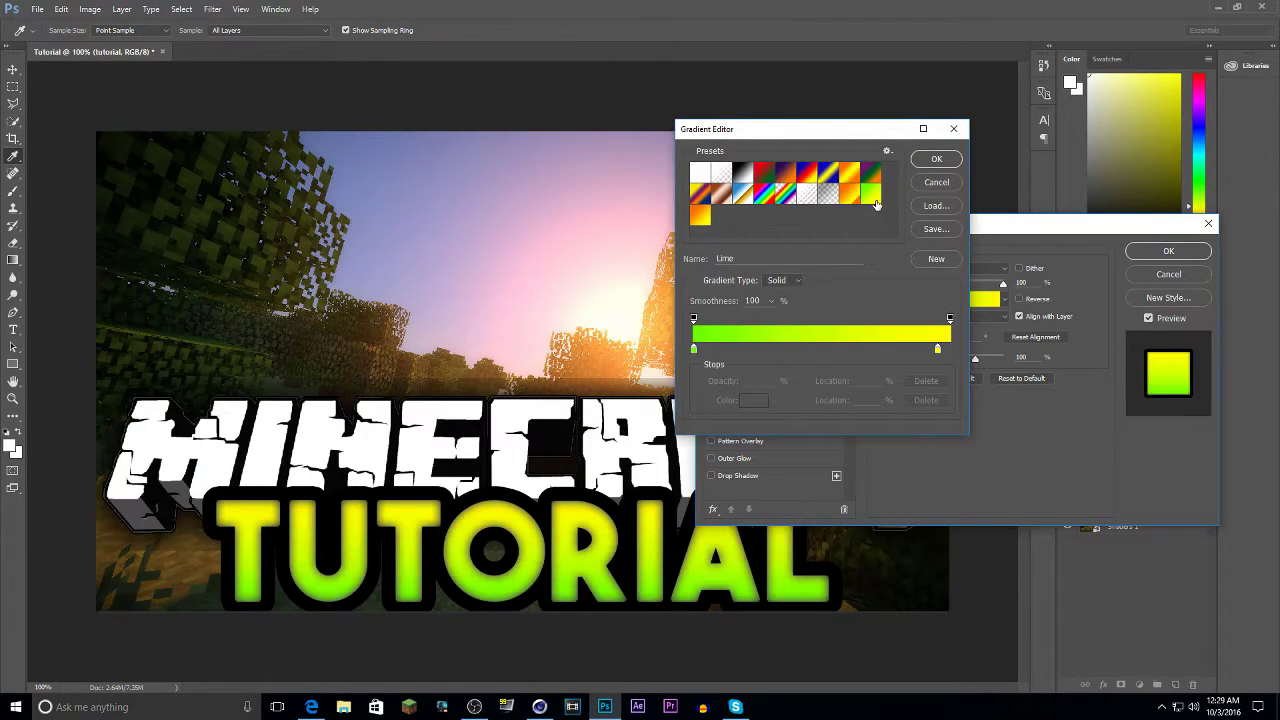
click(700, 214)
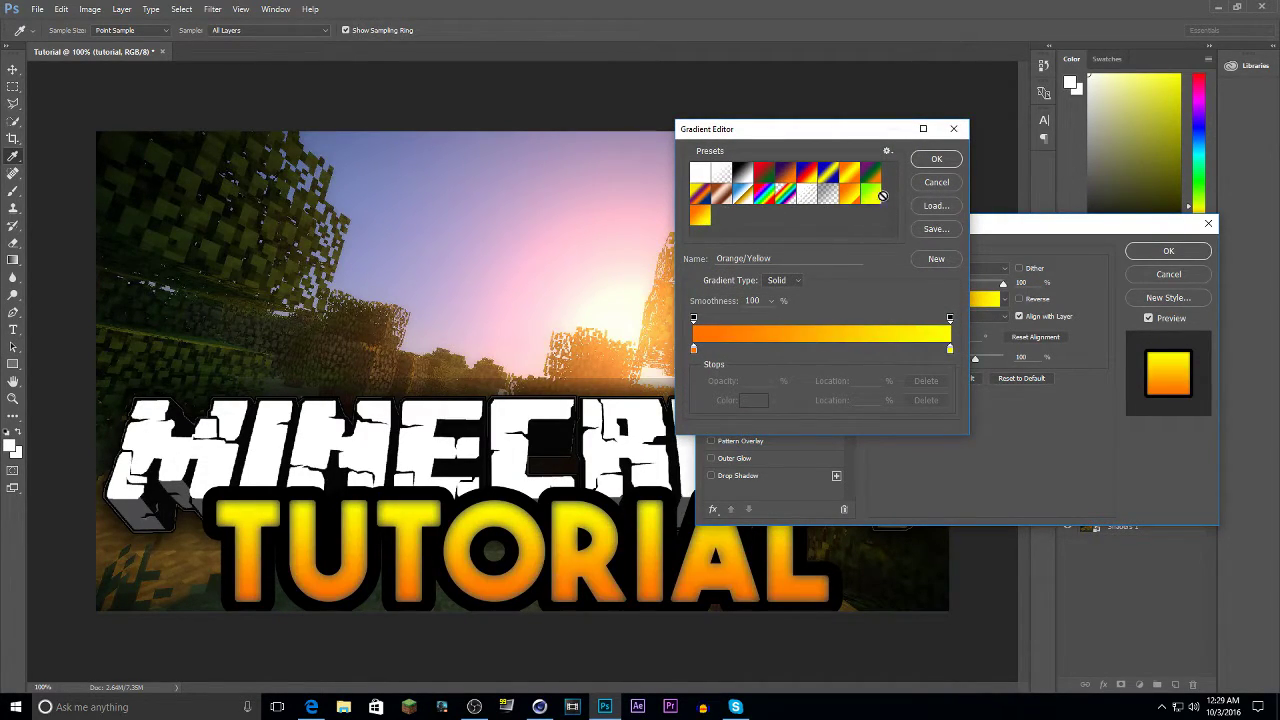
click(869, 194)
click(702, 216)
click(873, 196)
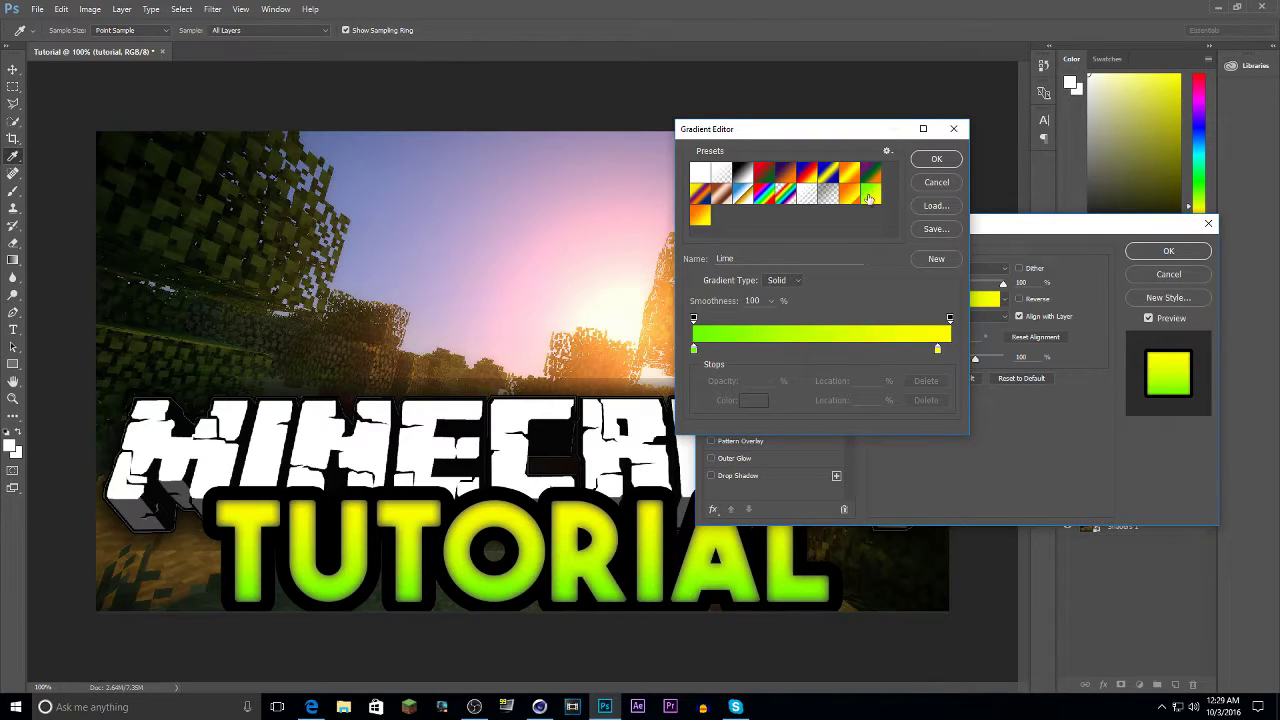
click(700, 217)
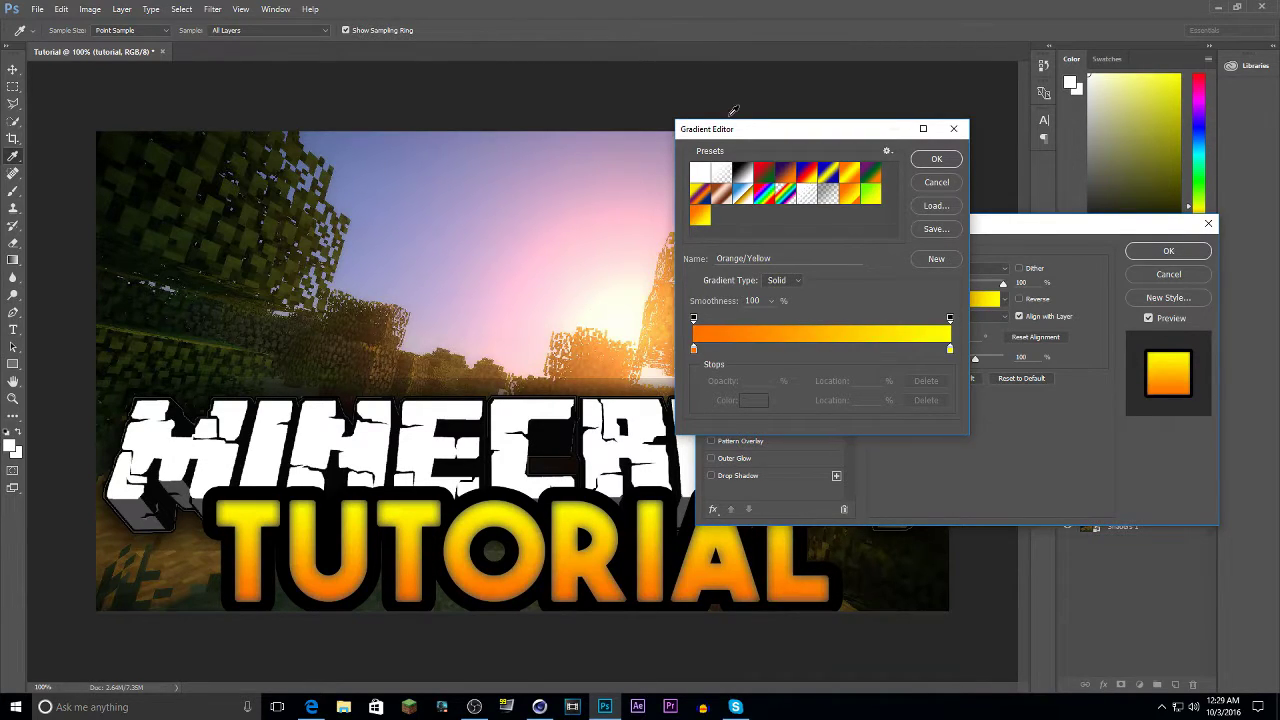
drag(741, 137, 800, 104)
click(1052, 264)
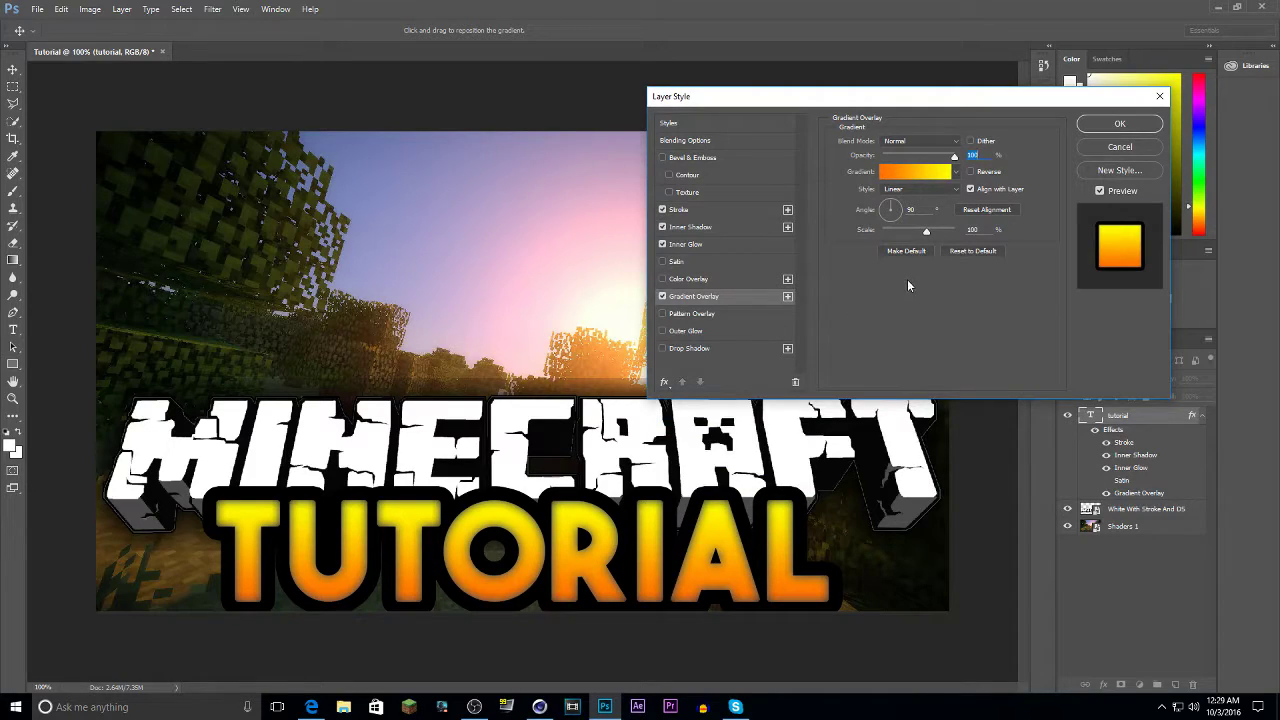
Try a Drop Shadow on the TUTORIAL text, switch it off and apply the layer styles.
click(662, 348)
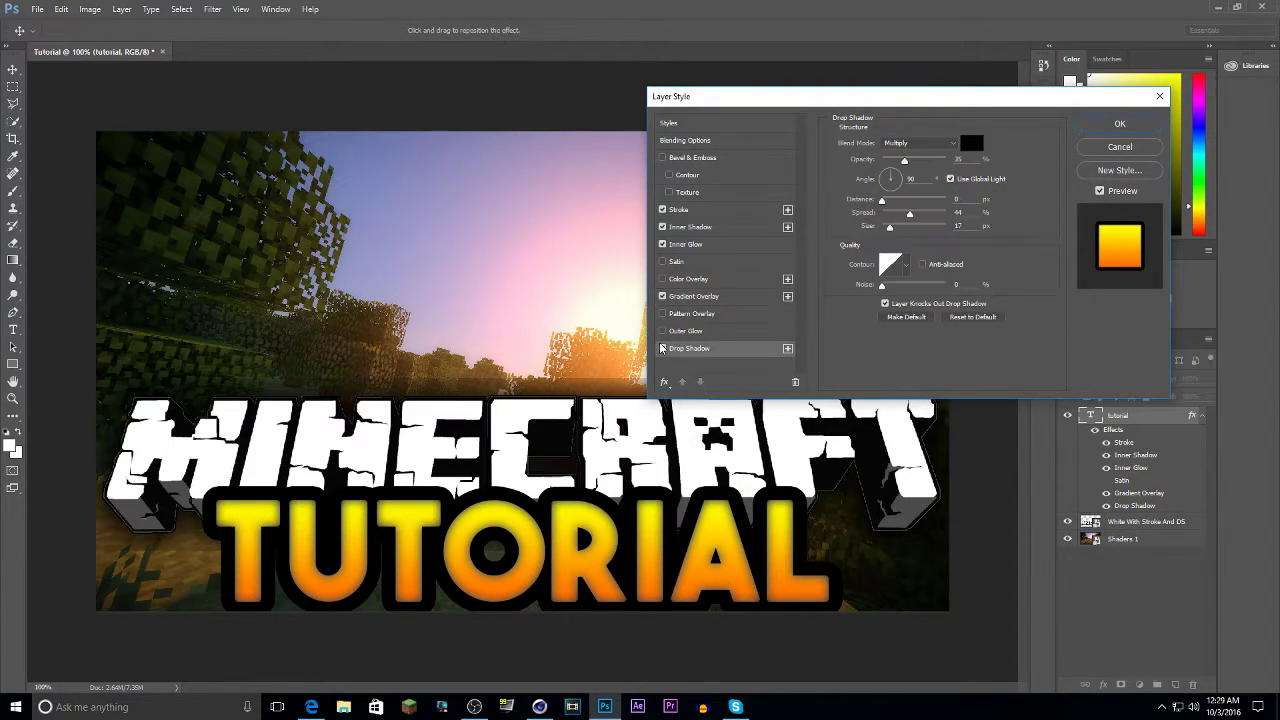
click(662, 348)
click(1099, 128)
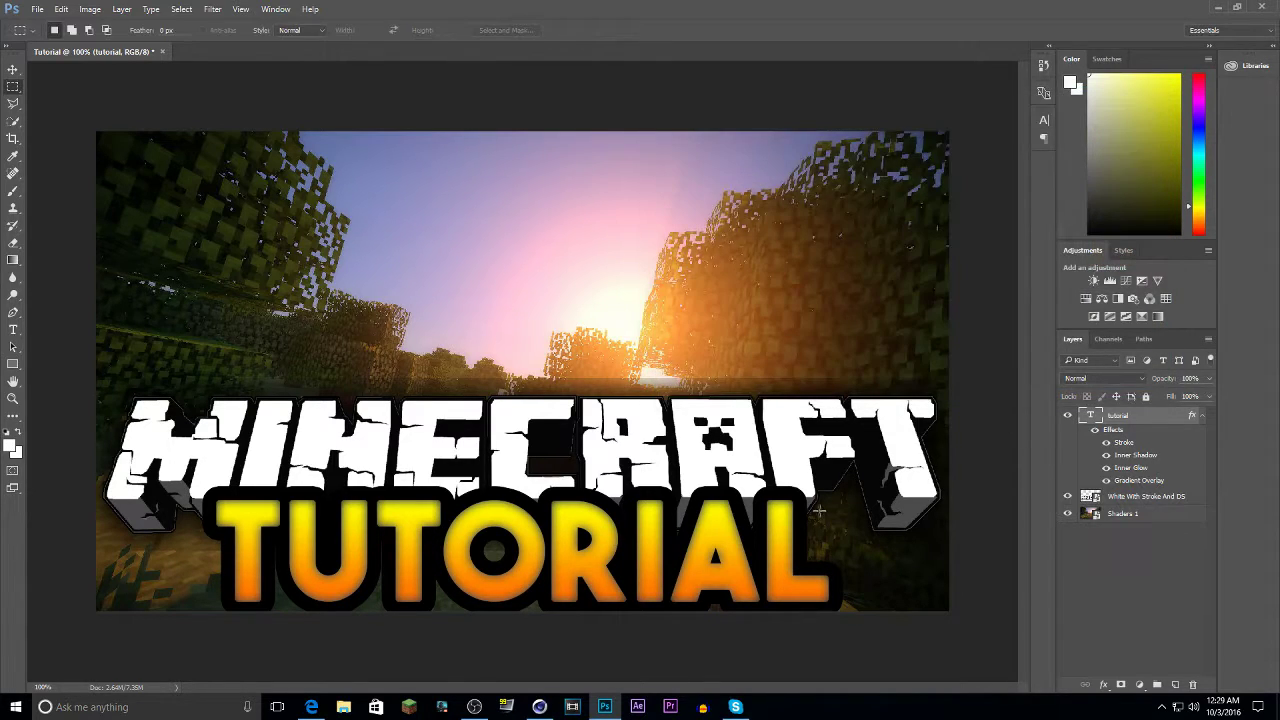
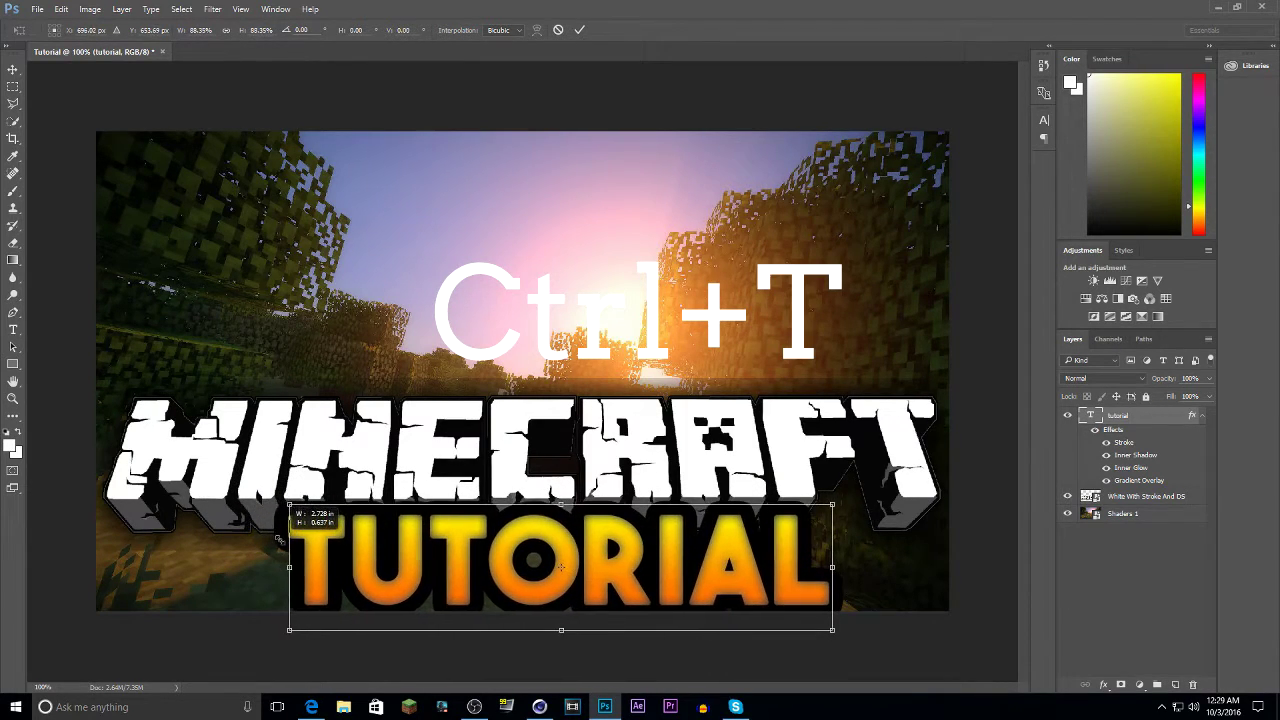
Scale the TUTORIAL text to about 85% and center it horizontally beneath the Minecraft logo.
drag(300, 562, 301, 562)
drag(373, 583, 325, 568)
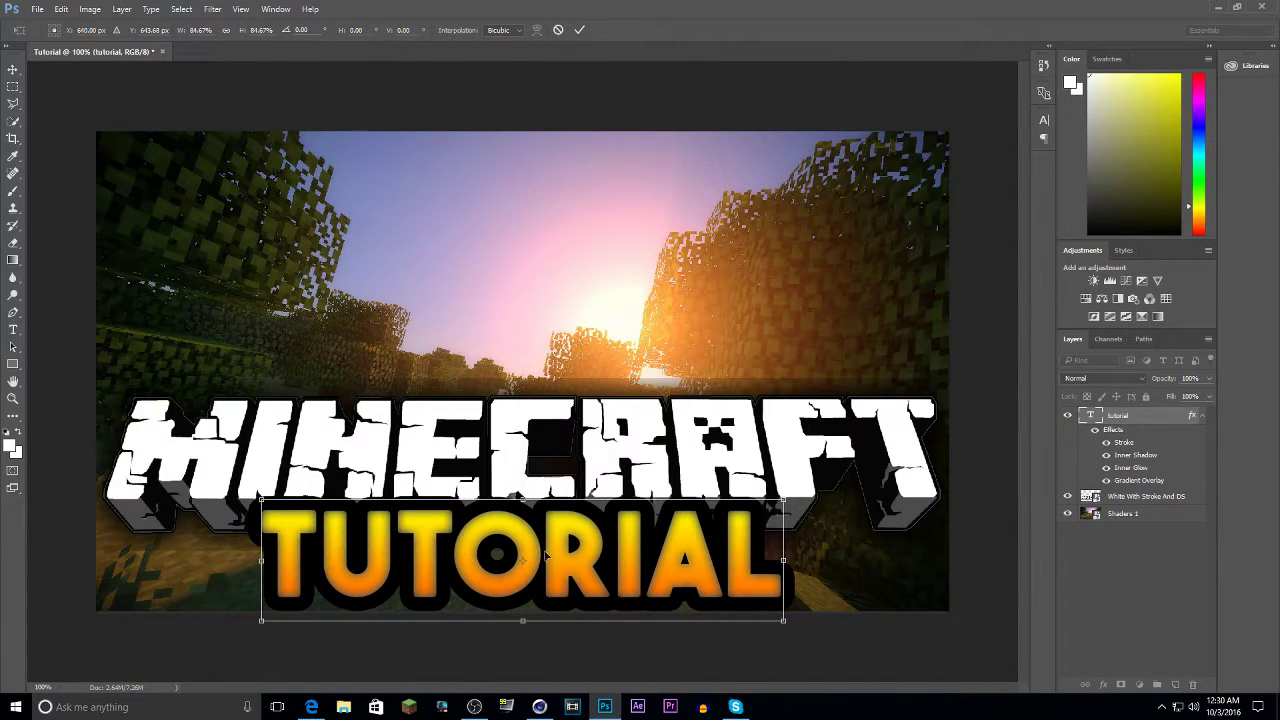
key(Return)
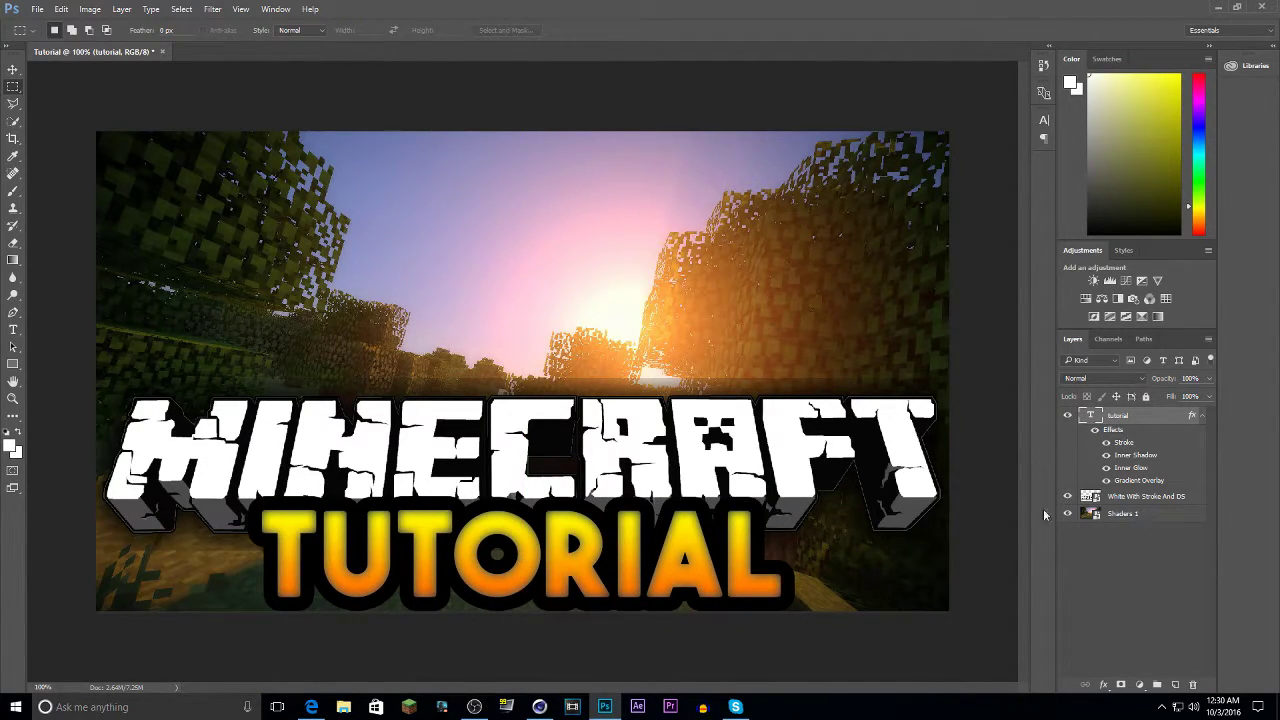
Place the character render "Whatever u want" from the Desktop as an embedded image at its default size.
click(42, 10)
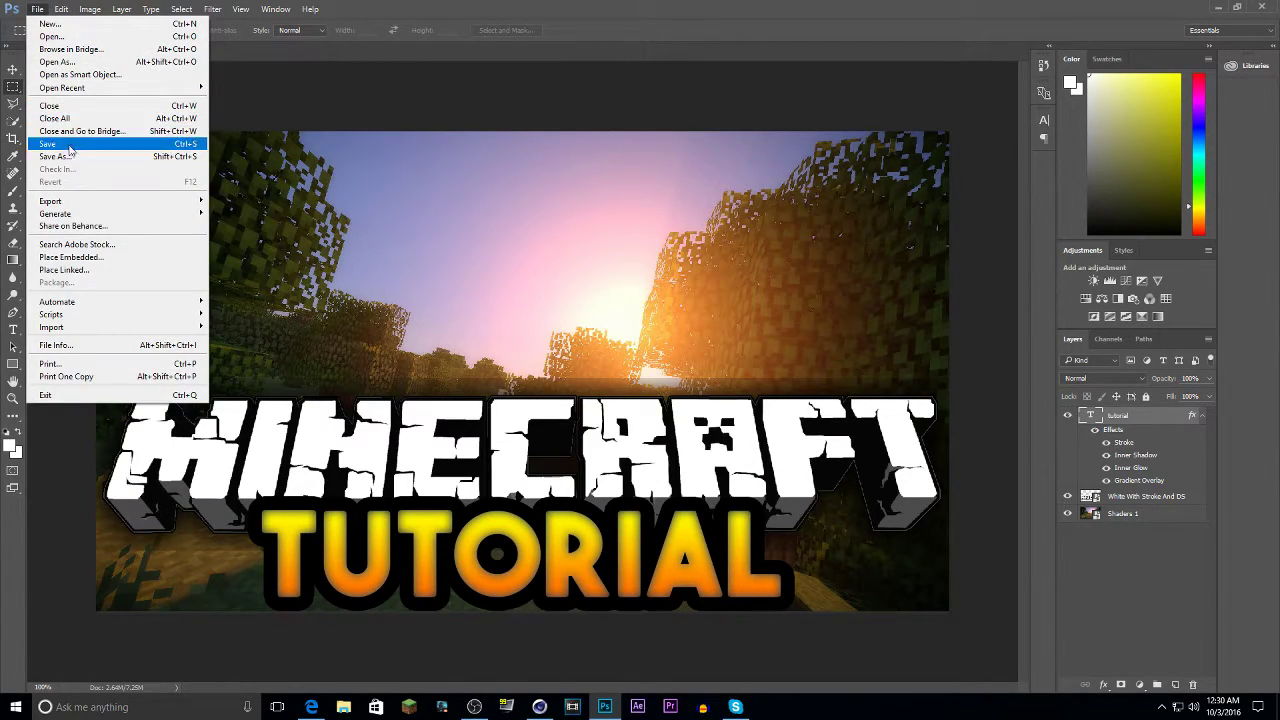
click(106, 258)
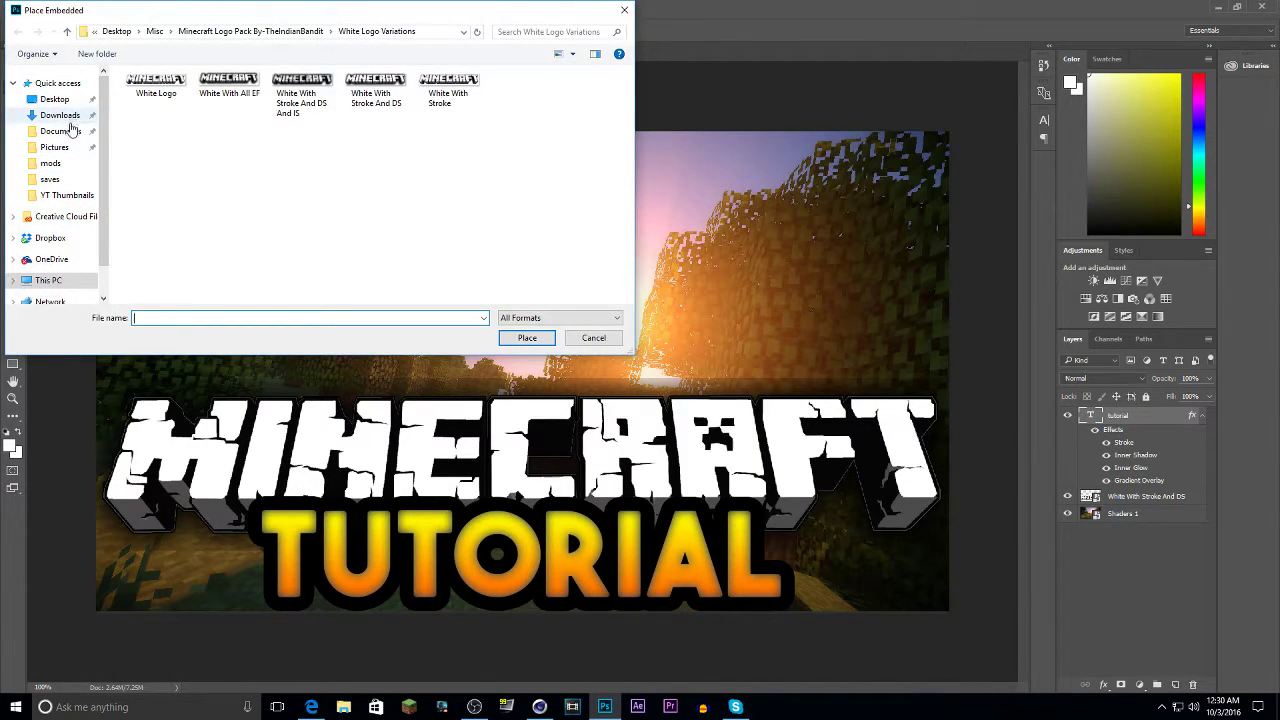
click(58, 100)
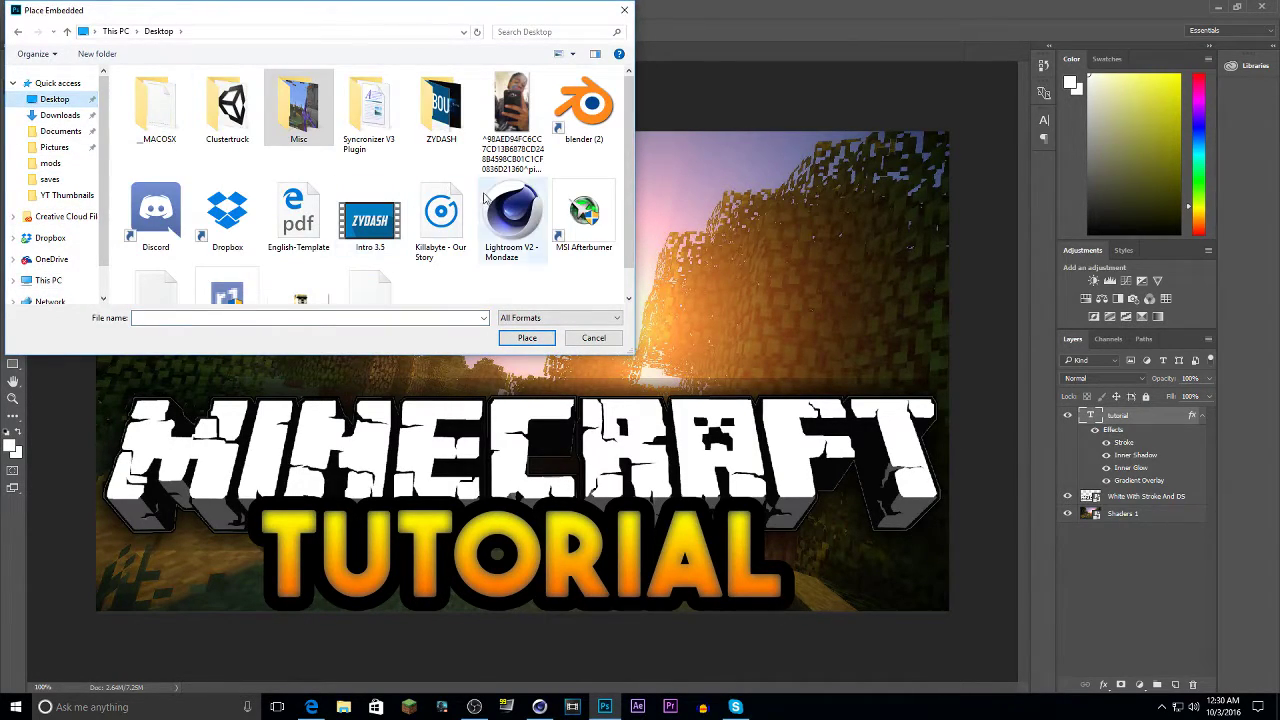
scroll(488, 205, down, 1)
double_click(298, 268)
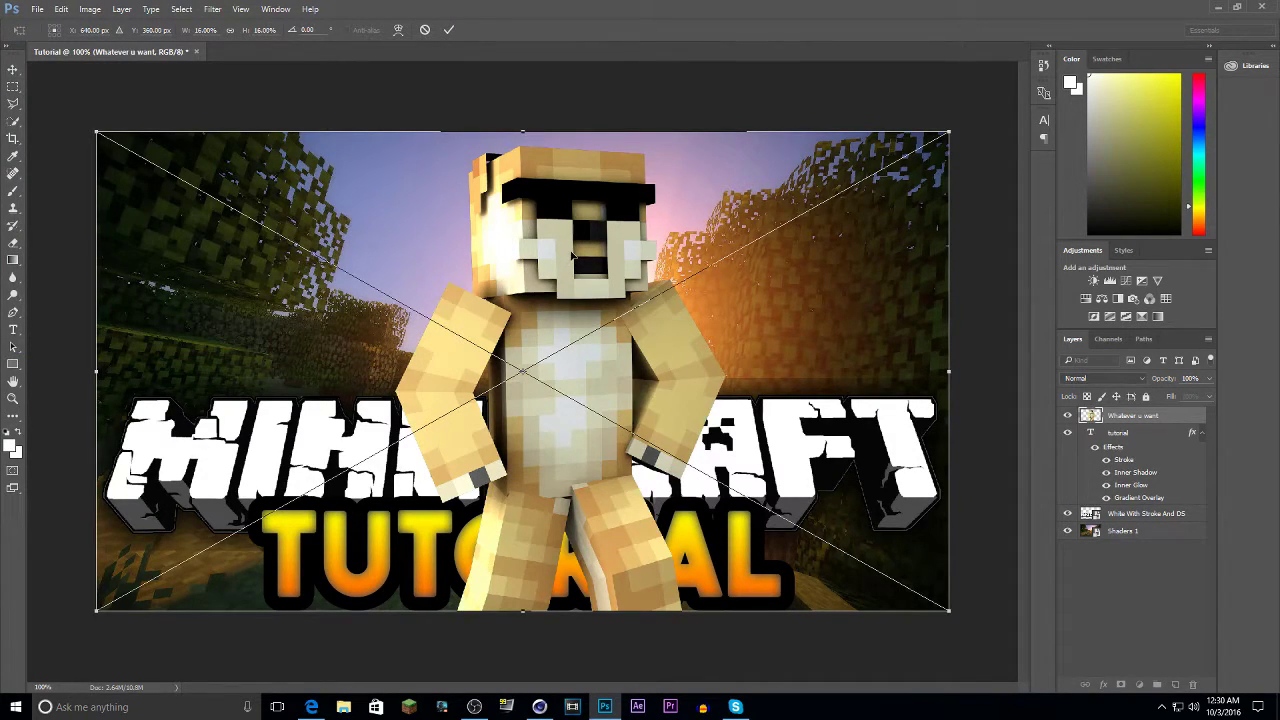
key(Return)
Order the character layer between the TUTORIAL text and the logo, and move the character slightly left and down.
mouse_move(1144, 418)
mouse_down()
mouse_move(1144, 567)
mouse_move(1141, 513)
mouse_move(1149, 530)
mouse_up()
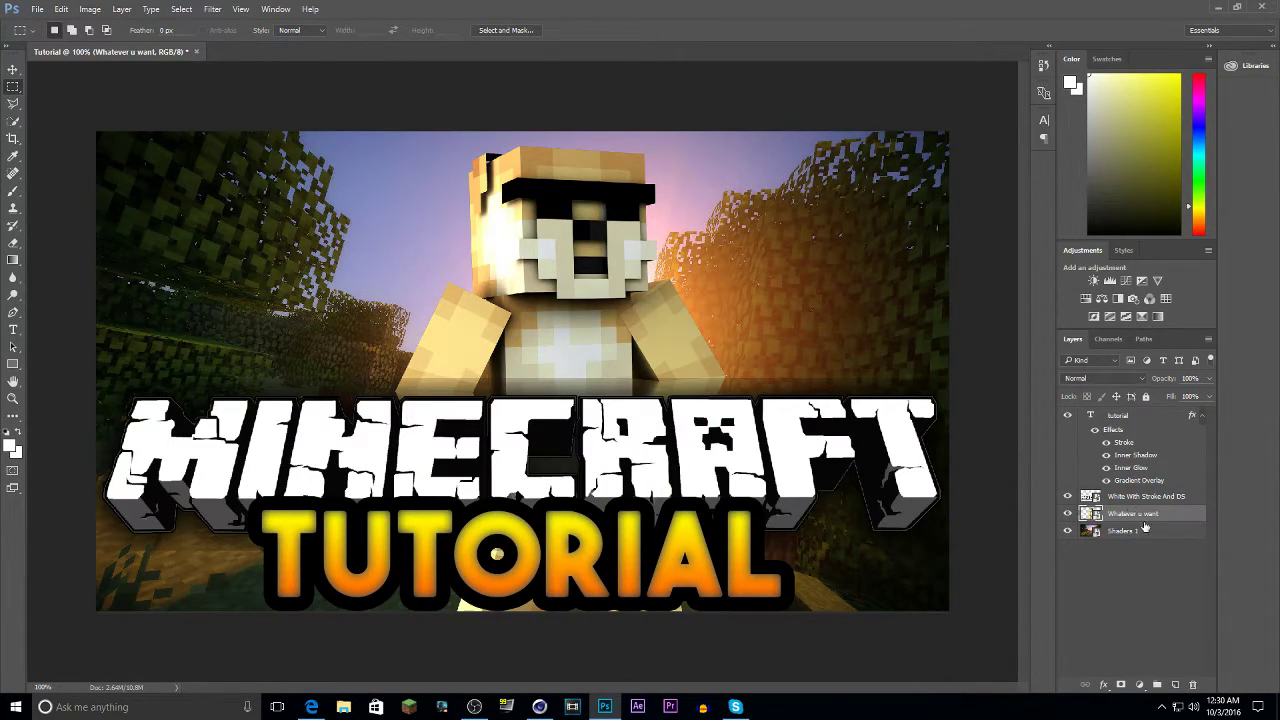
drag(1150, 517, 1149, 494)
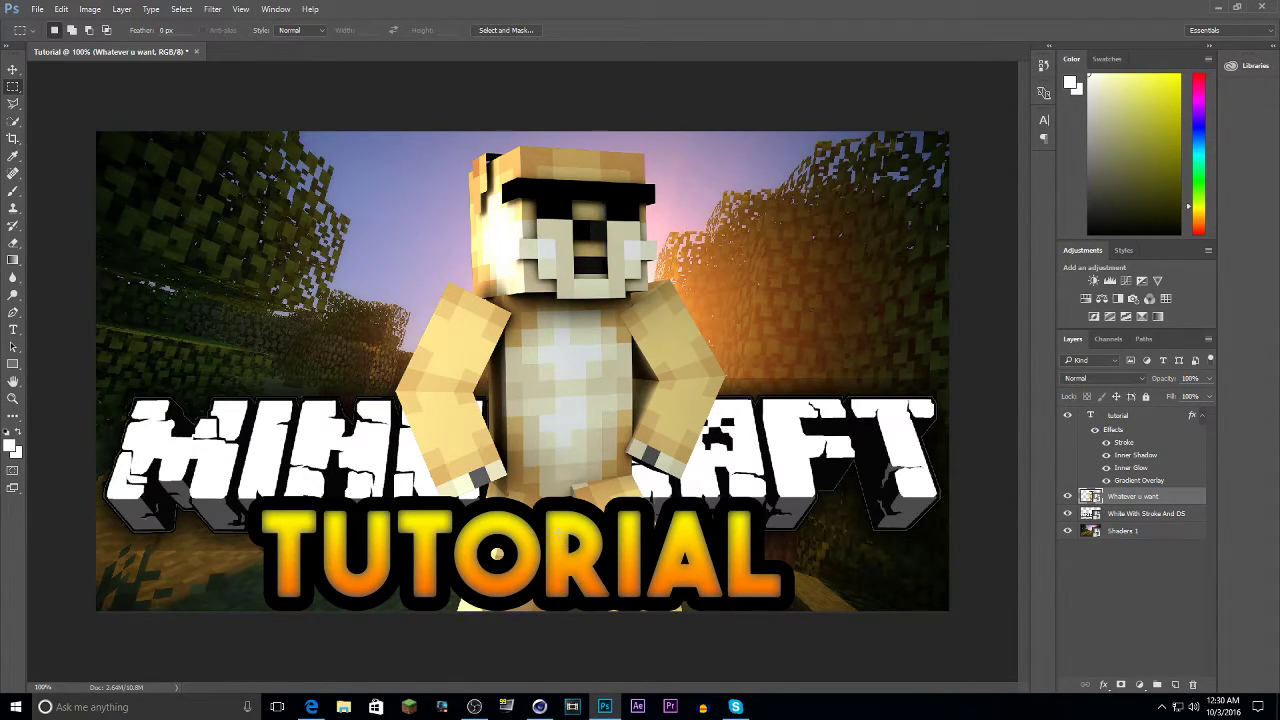
click(13, 69)
drag(544, 400, 503, 404)
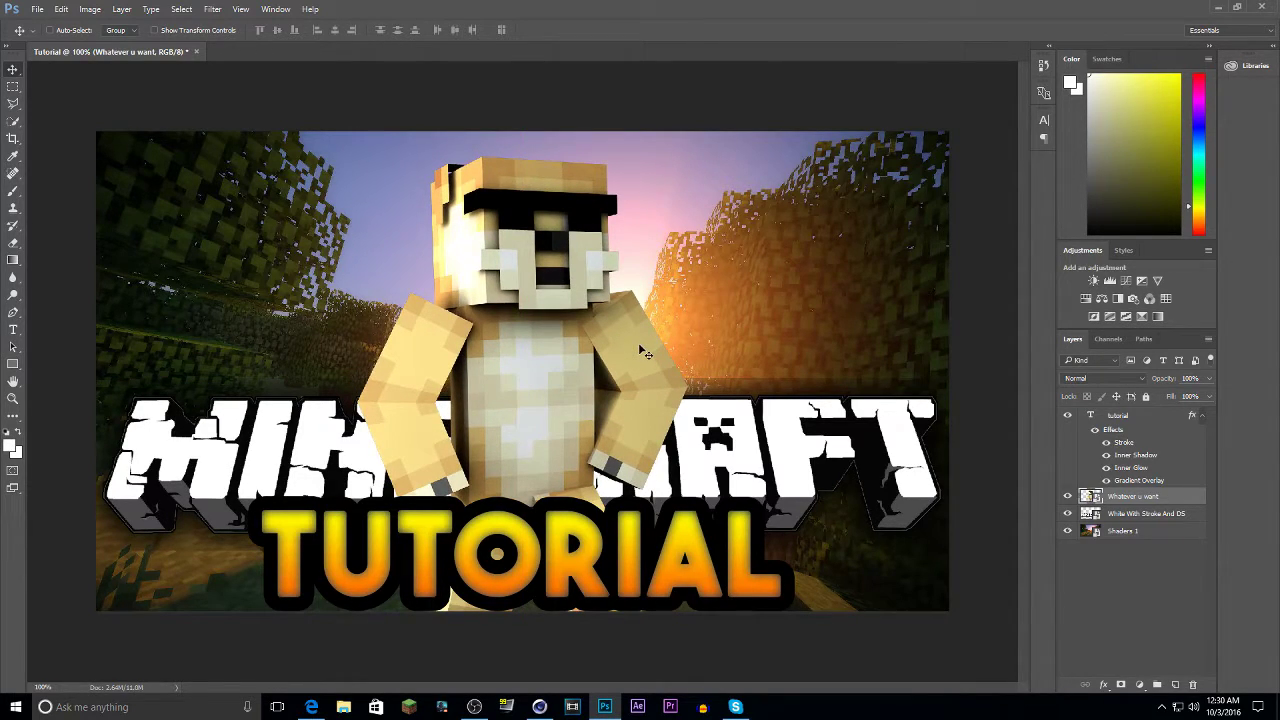
key(ctrl+t)
shift+drag(908, 144, 979, 161)
key(ctrl+z)
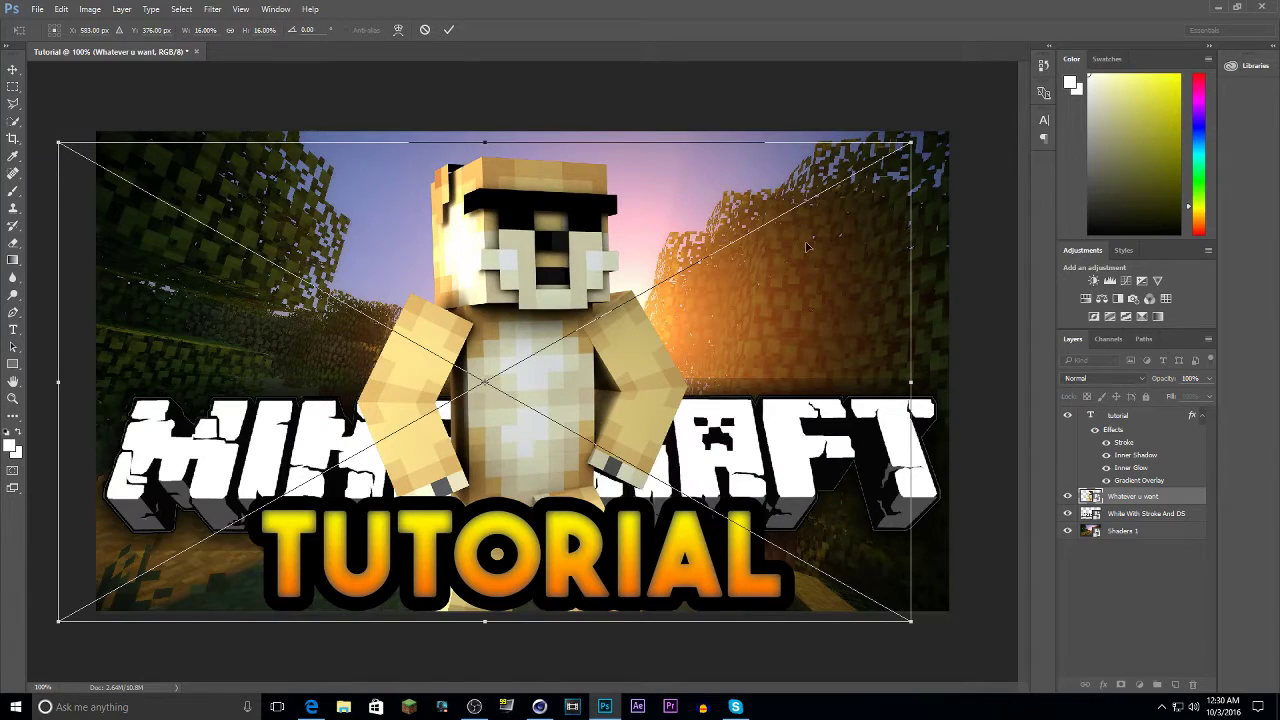
key(Return)
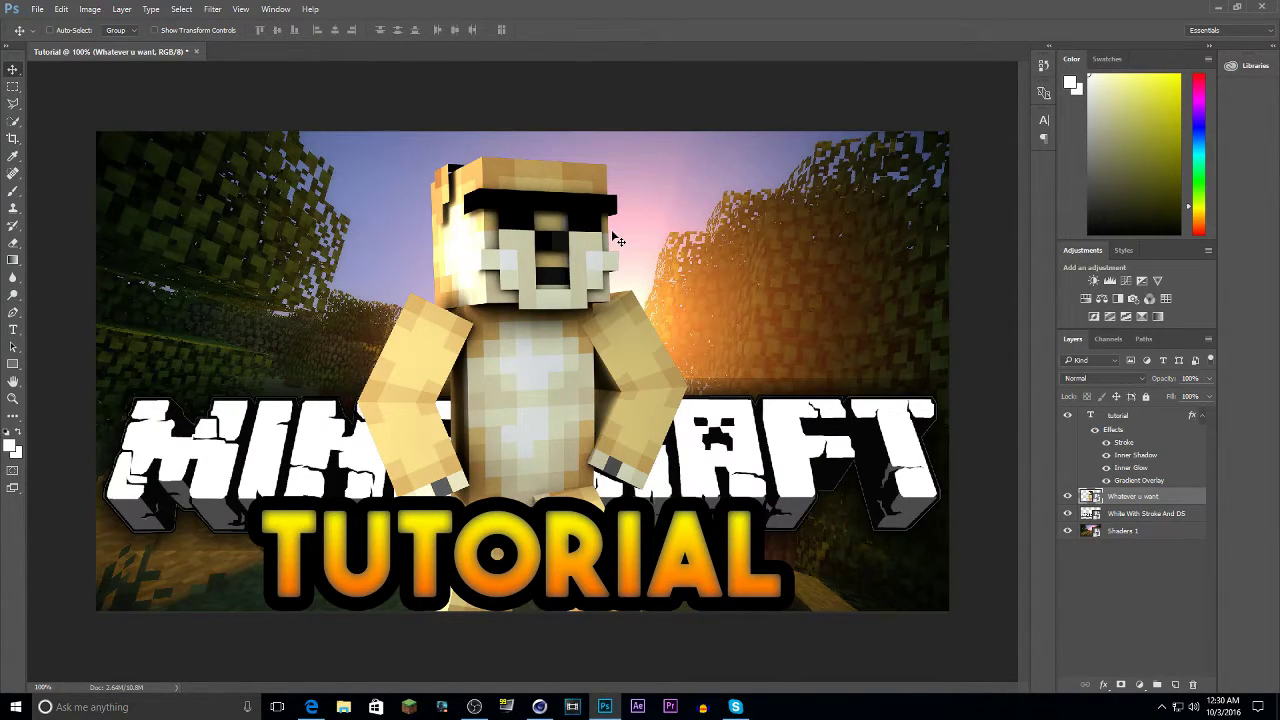
Enable an Inner Shadow on the "Whatever u want" character layer and open its settings.
double_click(1195, 497)
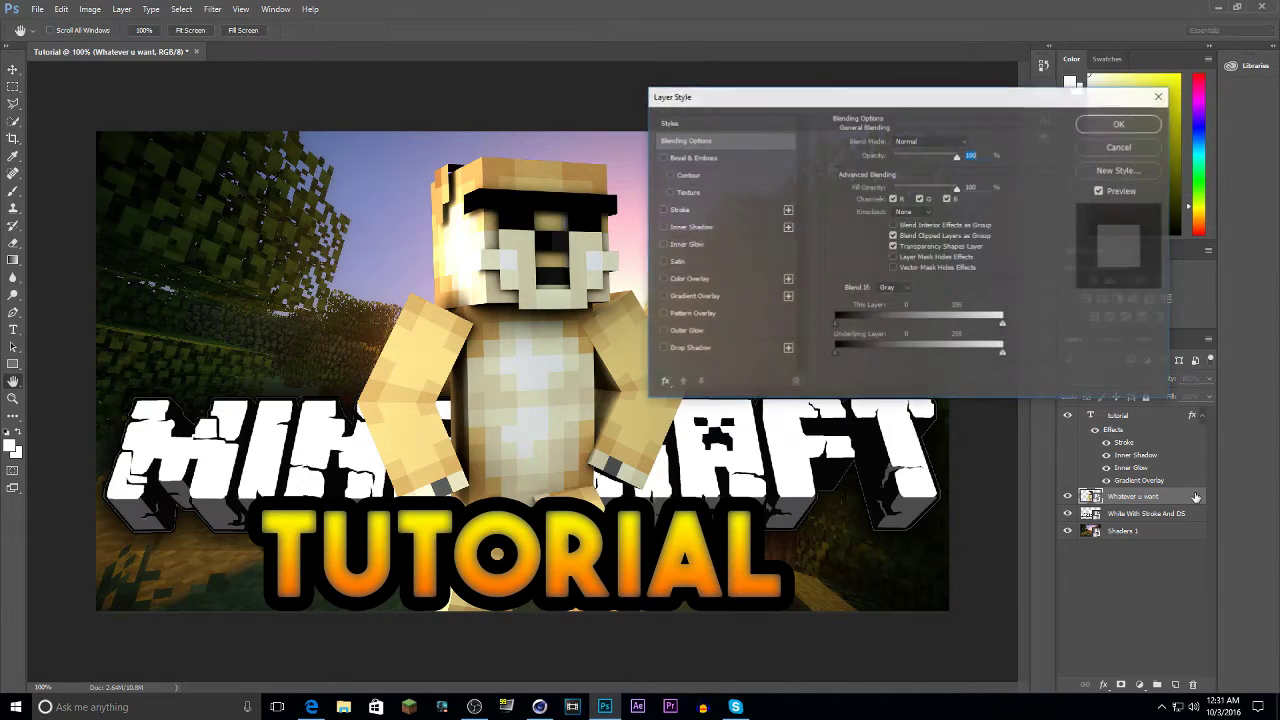
click(663, 228)
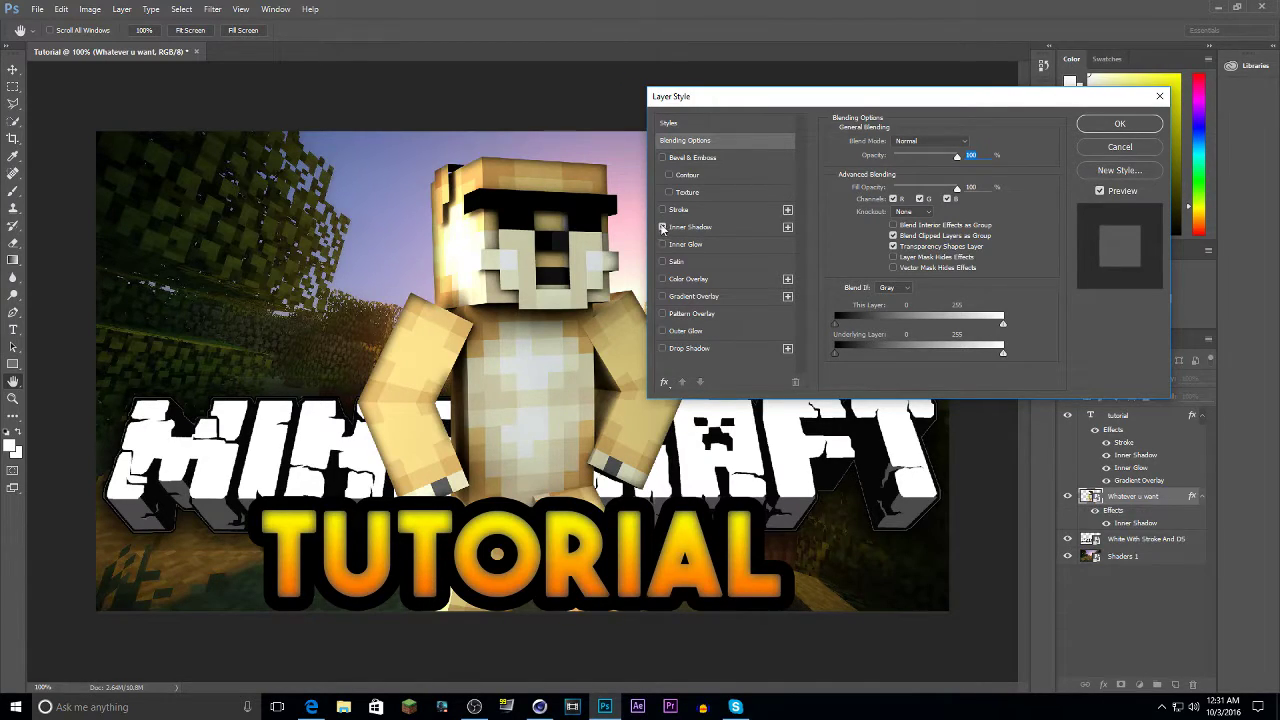
click(727, 231)
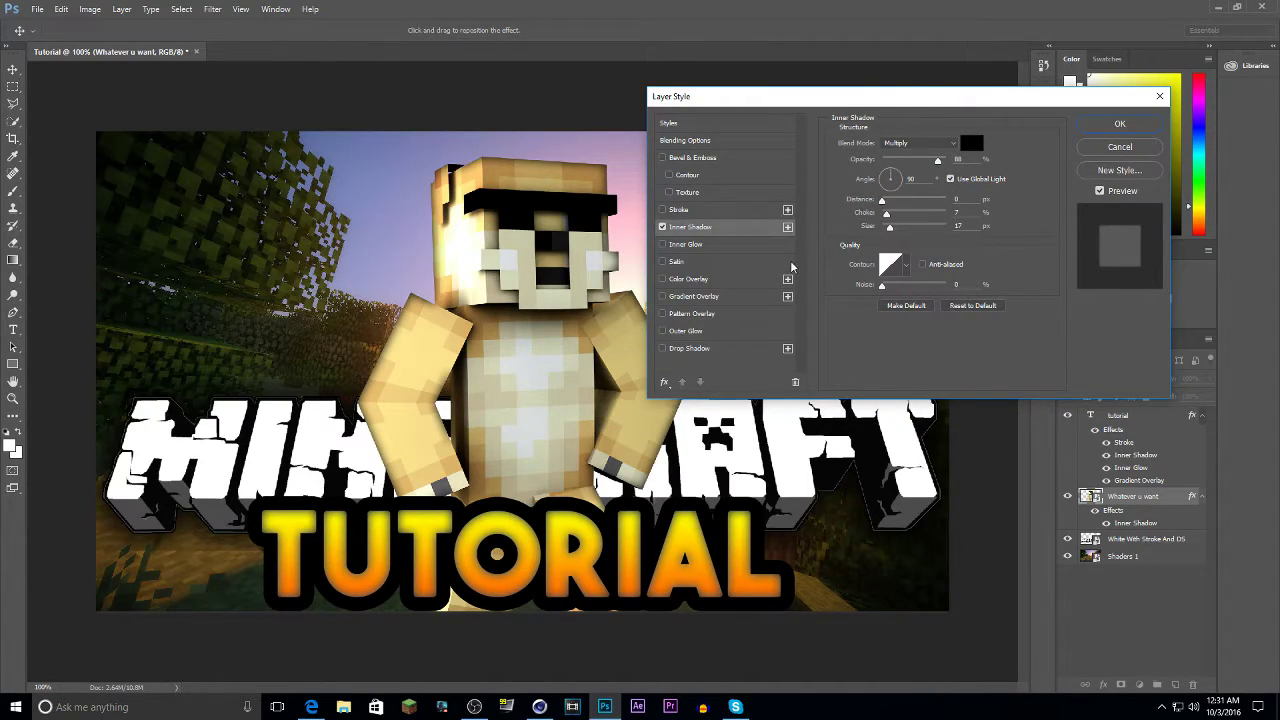
Add an Inner Glow to the character layer with 64% opacity and a size of 16 px.
click(662, 245)
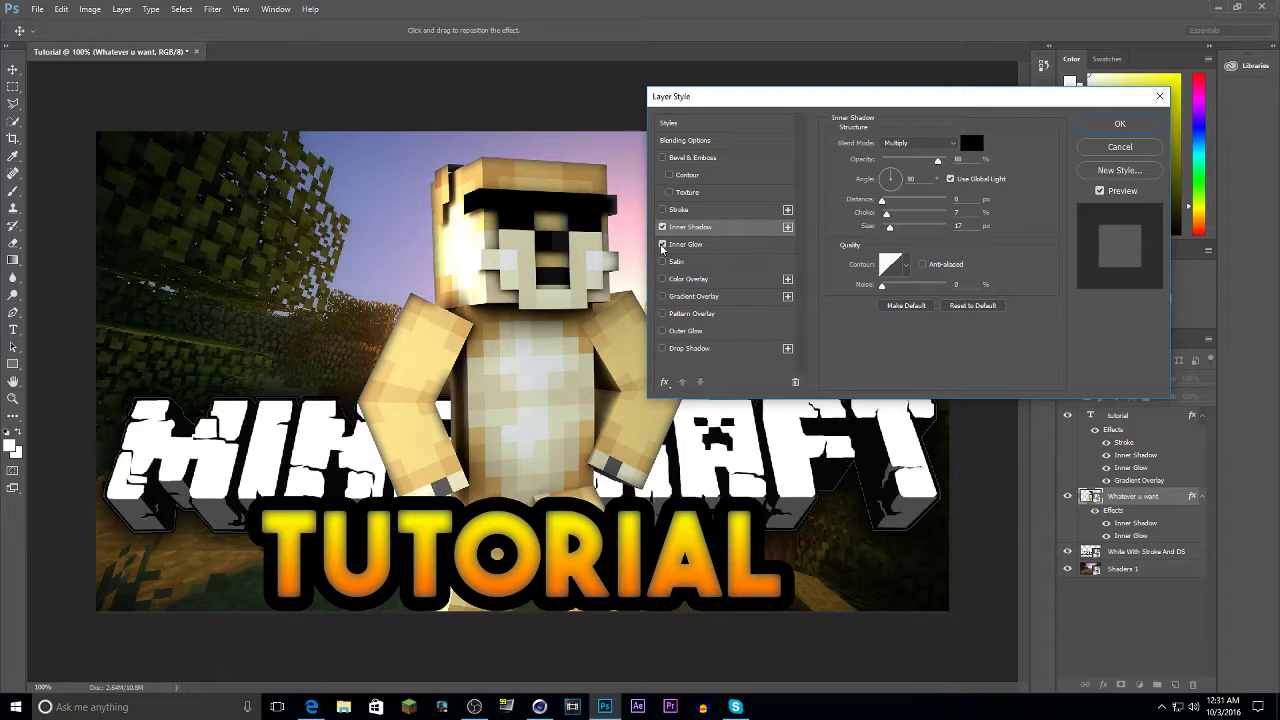
click(689, 248)
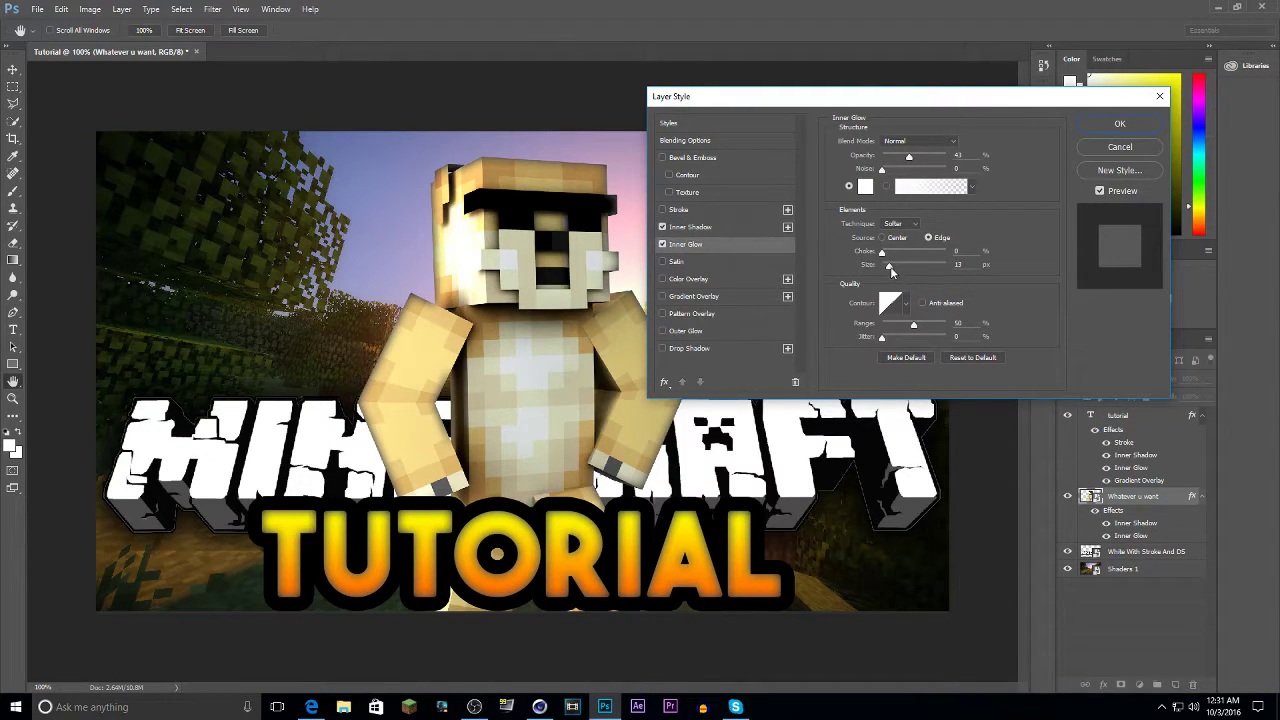
drag(890, 270, 893, 276)
drag(909, 157, 925, 170)
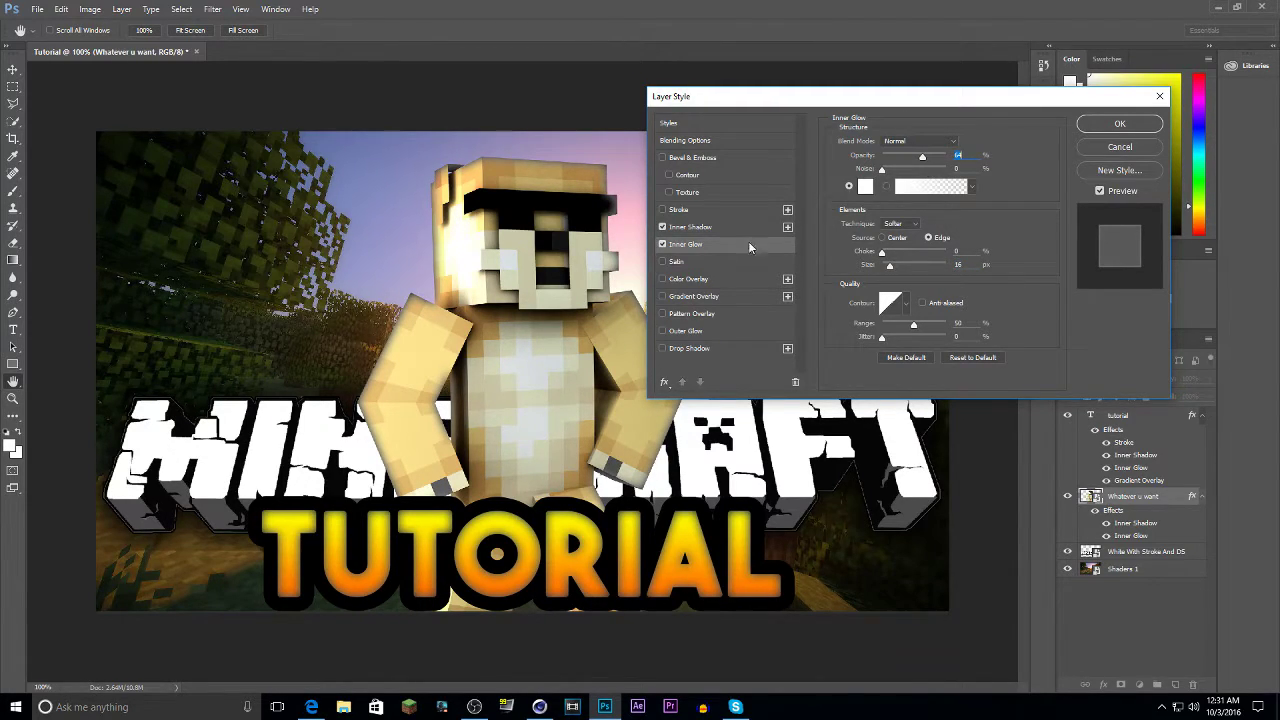
Enable Satin on the character layer and add a reversed "Black, White" linear Gradient Overlay at 6% opacity.
click(666, 262)
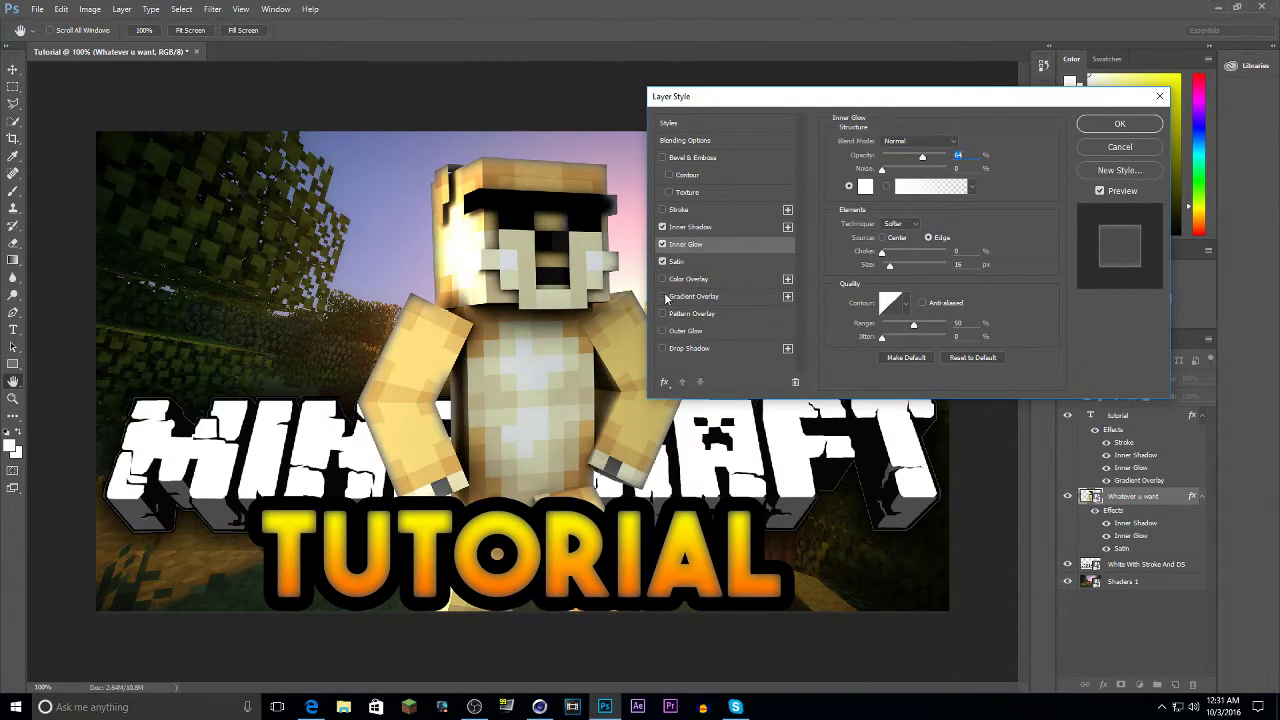
click(663, 297)
click(692, 297)
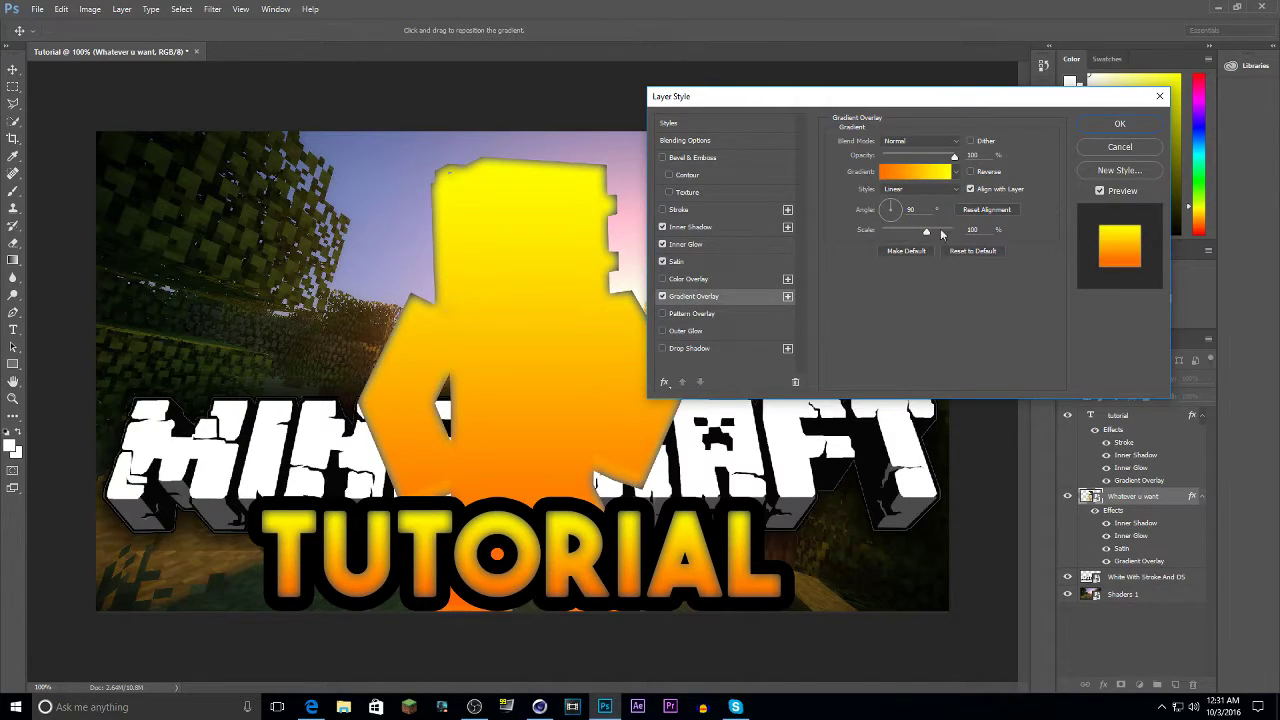
click(914, 172)
click(864, 277)
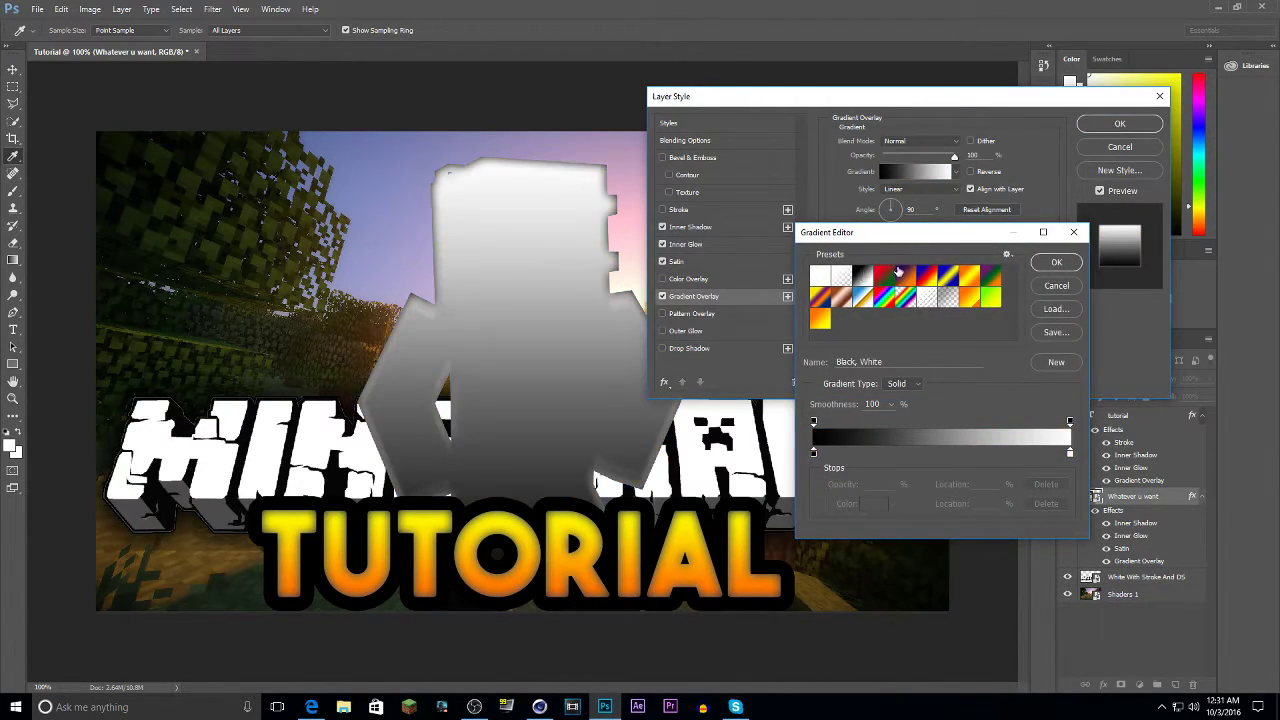
click(1056, 262)
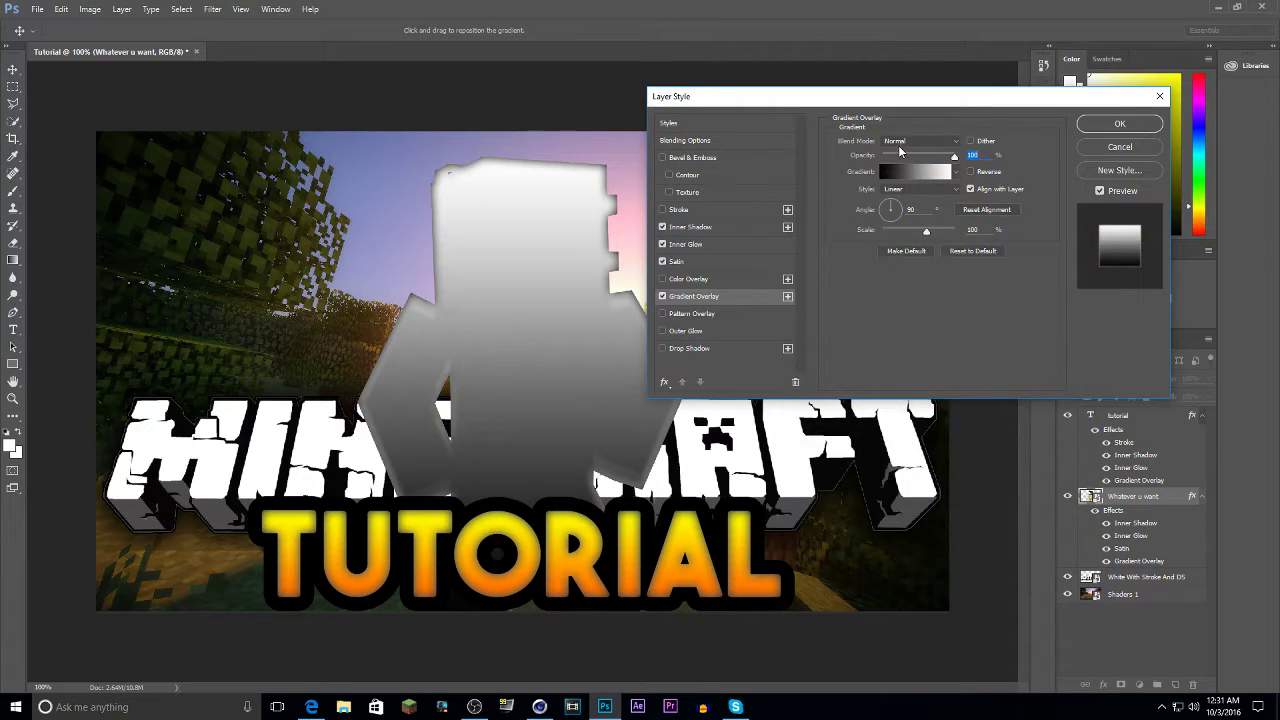
click(895, 155)
drag(895, 158, 887, 157)
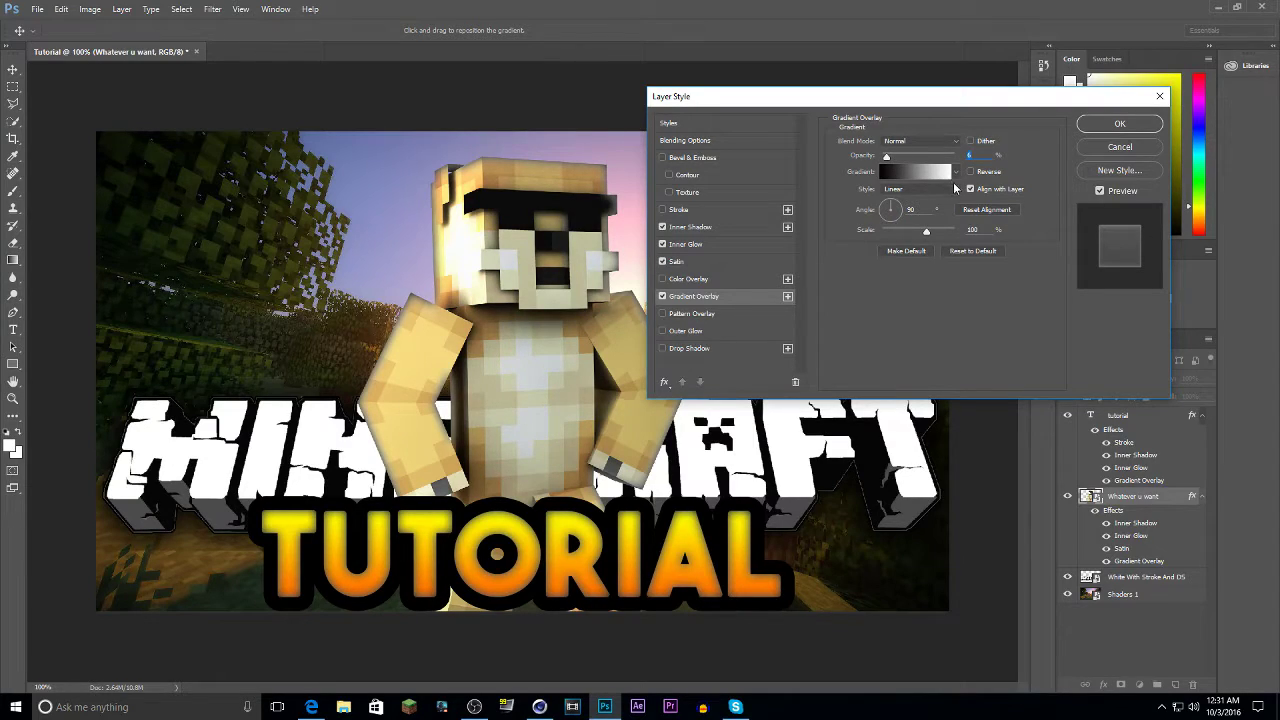
click(971, 172)
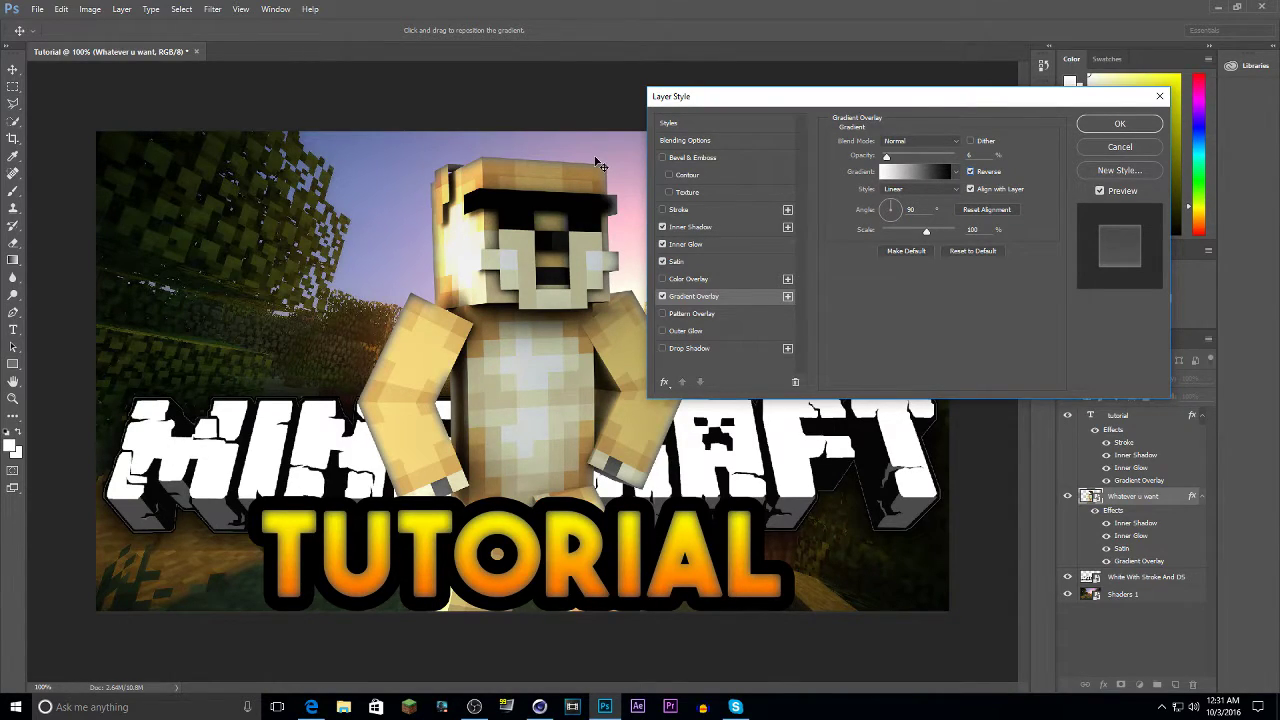
Reduce the character's Inner Glow size to 10 px and apply the layer styles.
click(690, 245)
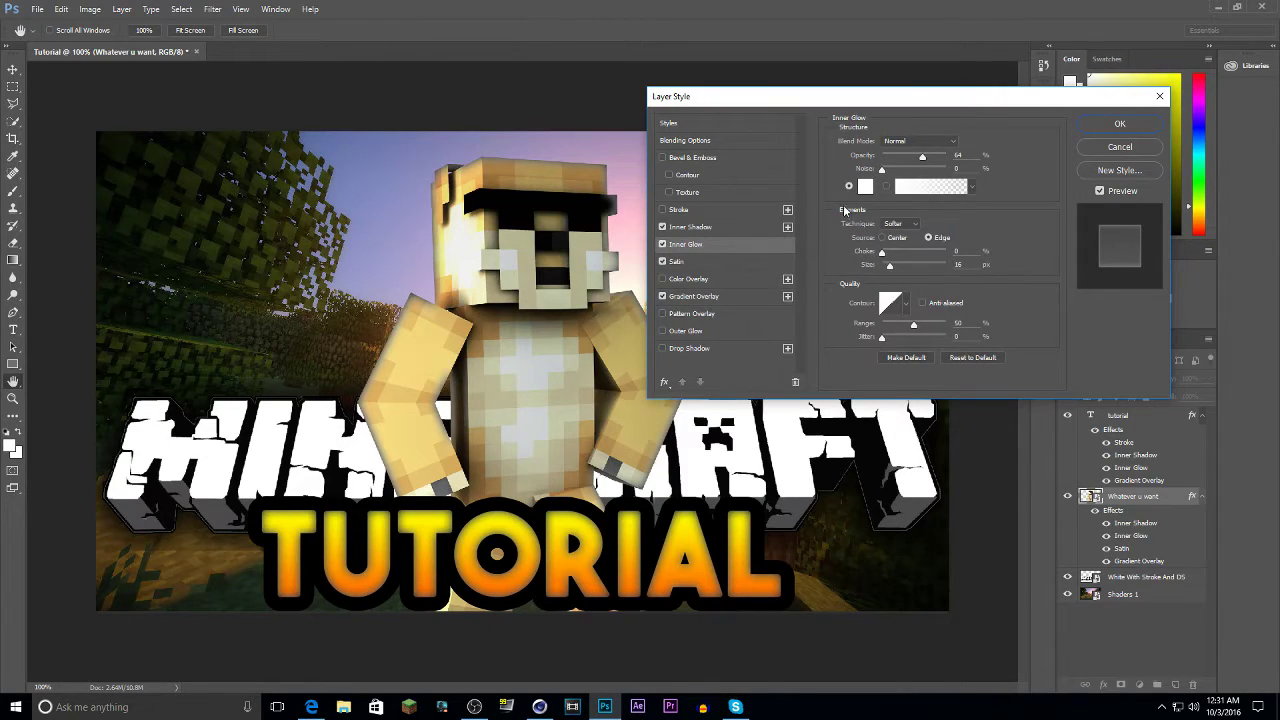
drag(890, 268, 889, 268)
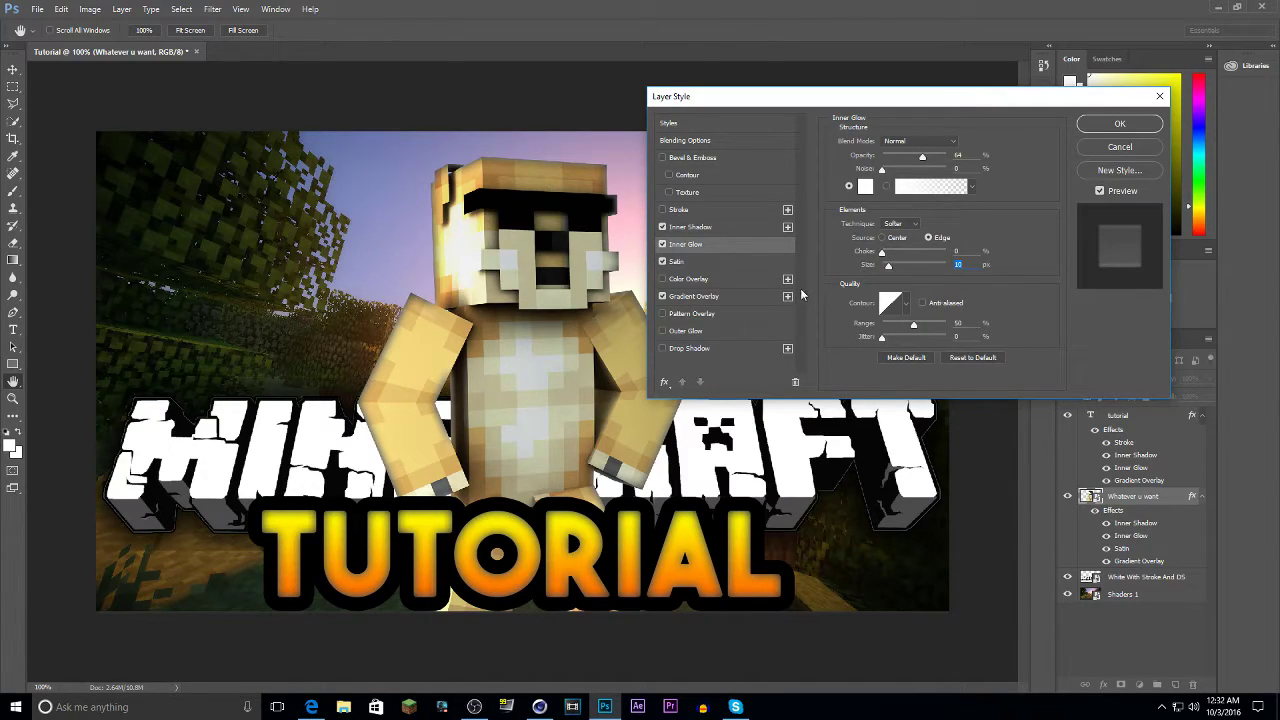
click(1117, 127)
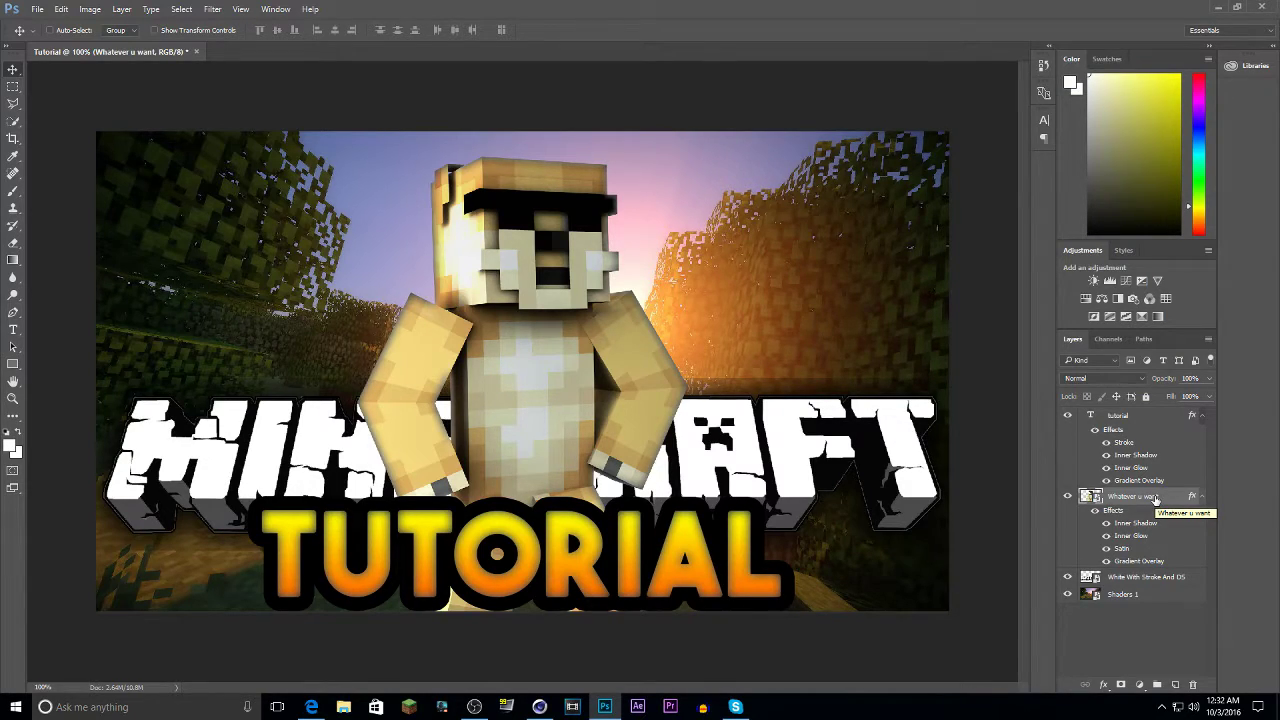
click(13, 333)
click(128, 266)
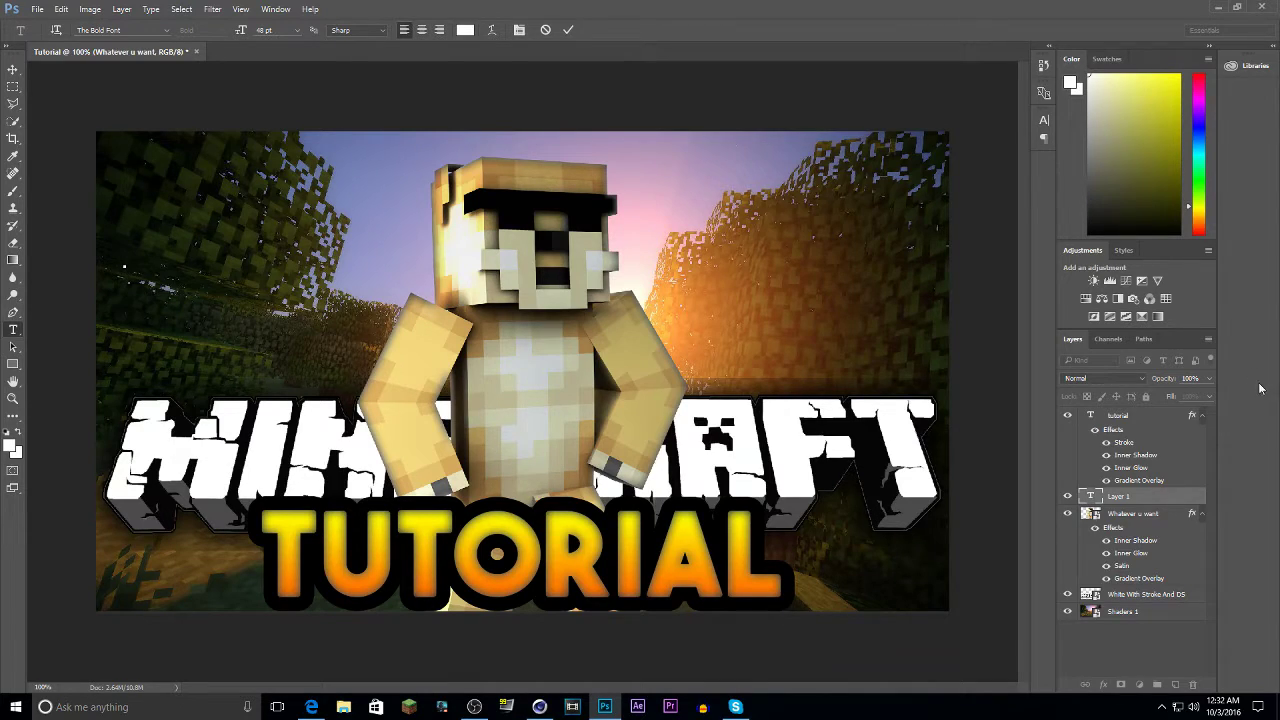
click(1173, 497)
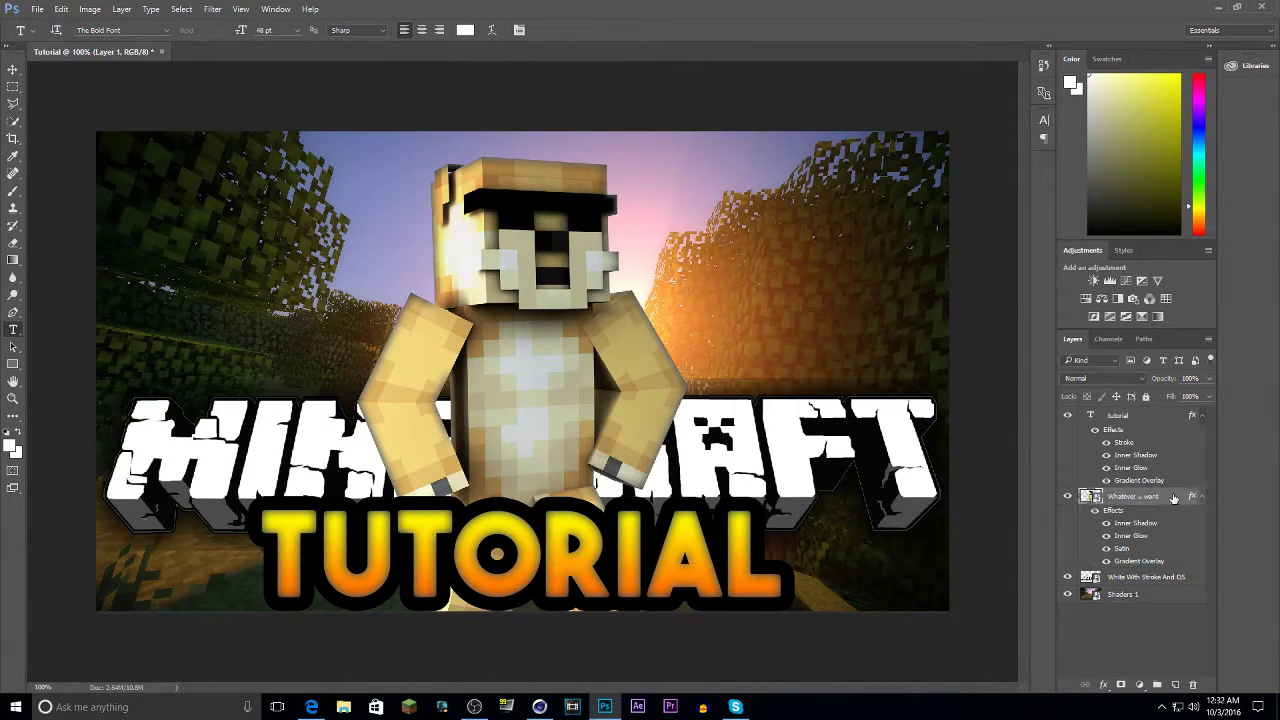
Place the red arrow image "arrow-239-xxl" from the Library\Pictures folder on drive D: as an embedded layer.
click(37, 9)
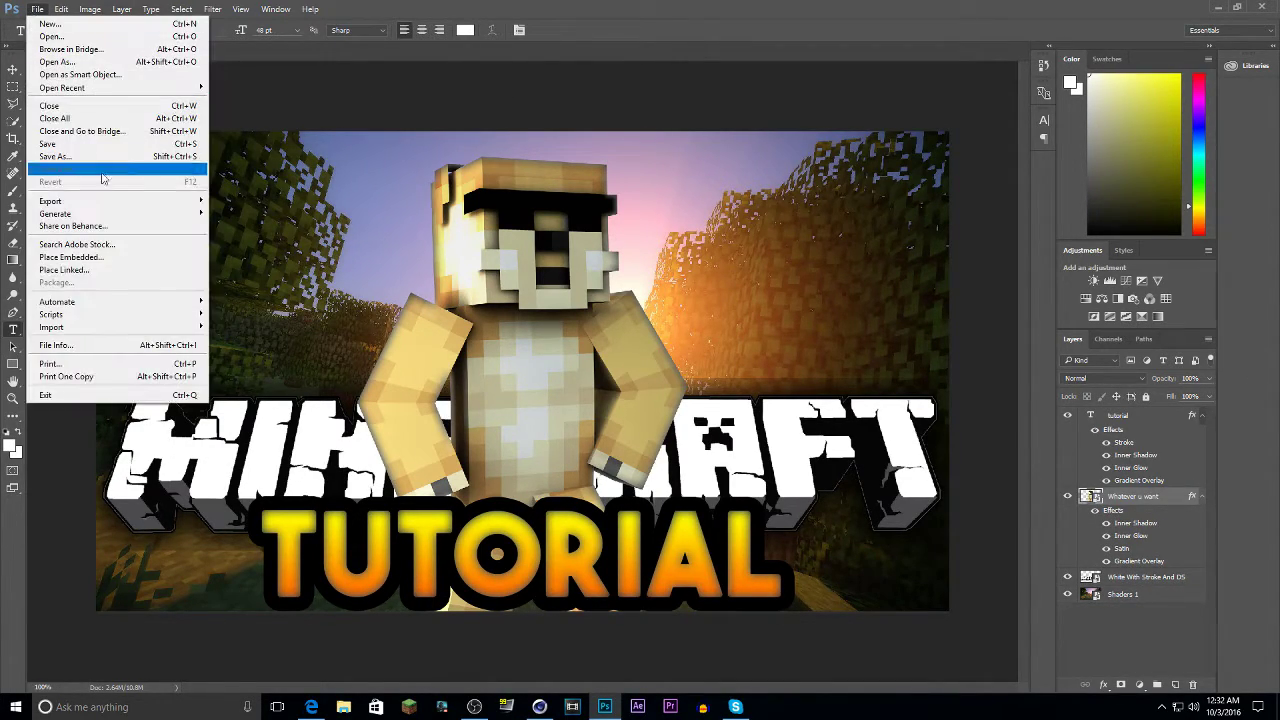
click(127, 259)
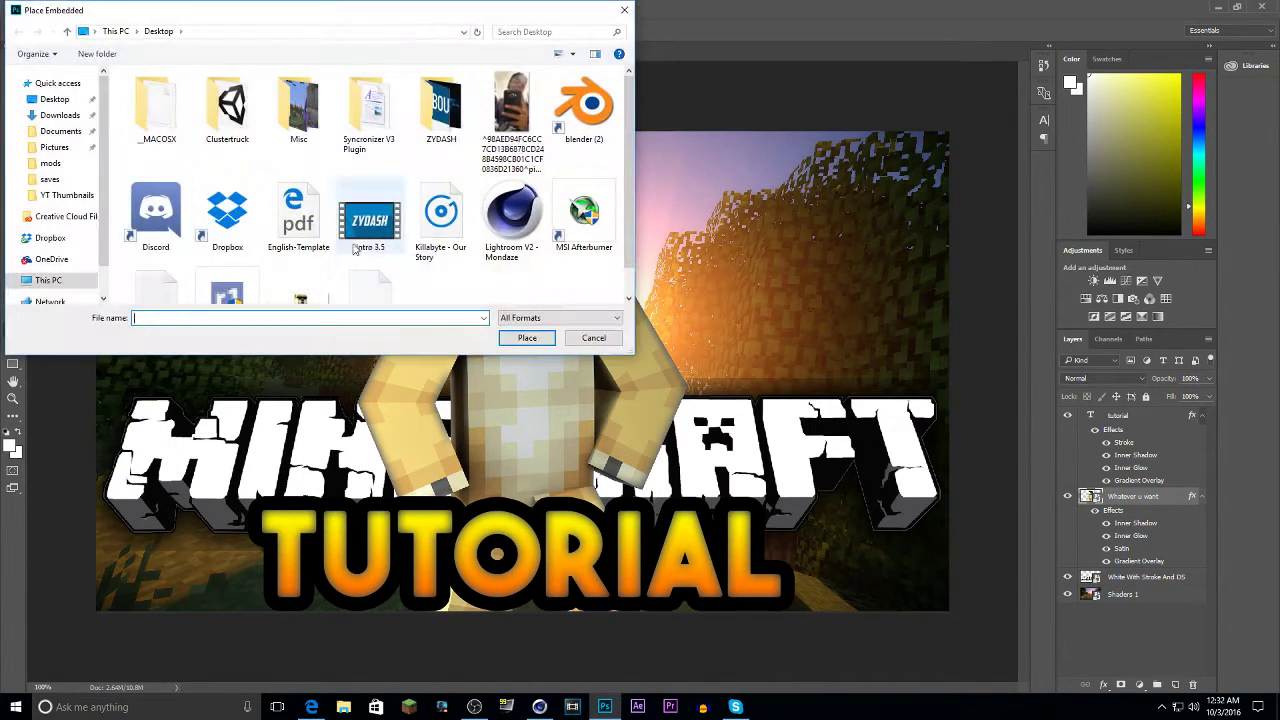
click(74, 281)
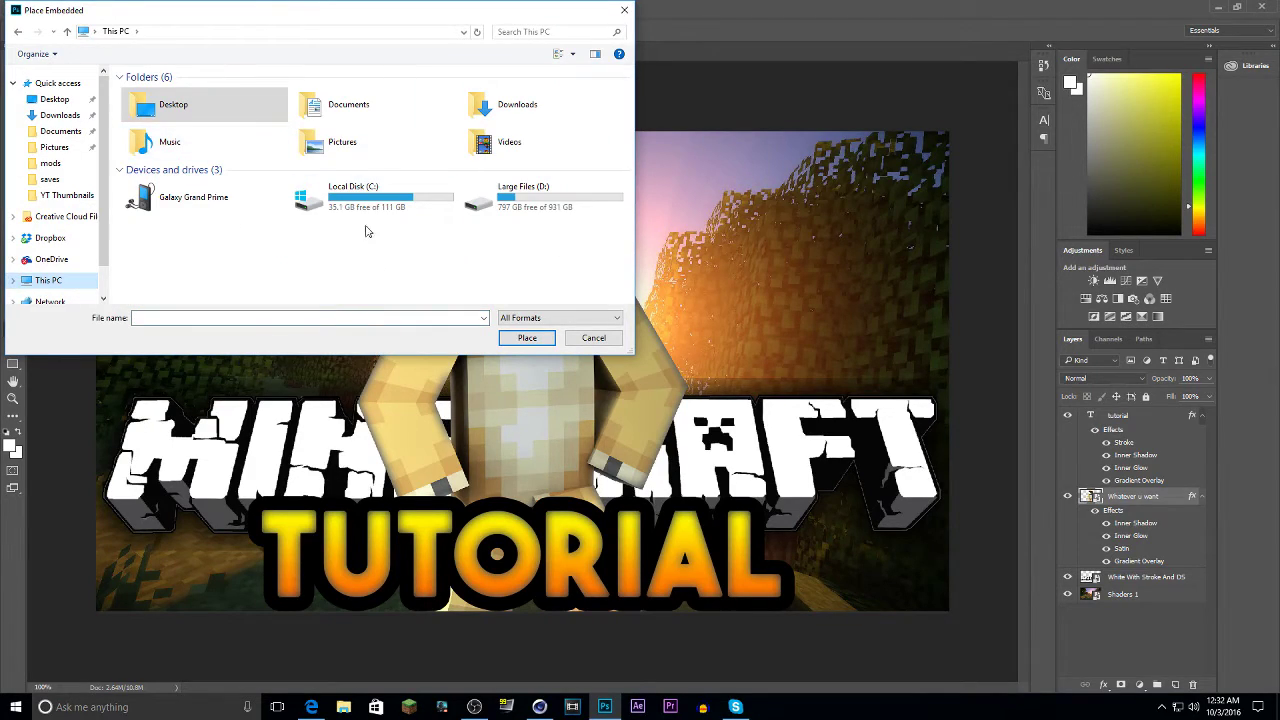
double_click(530, 205)
double_click(223, 121)
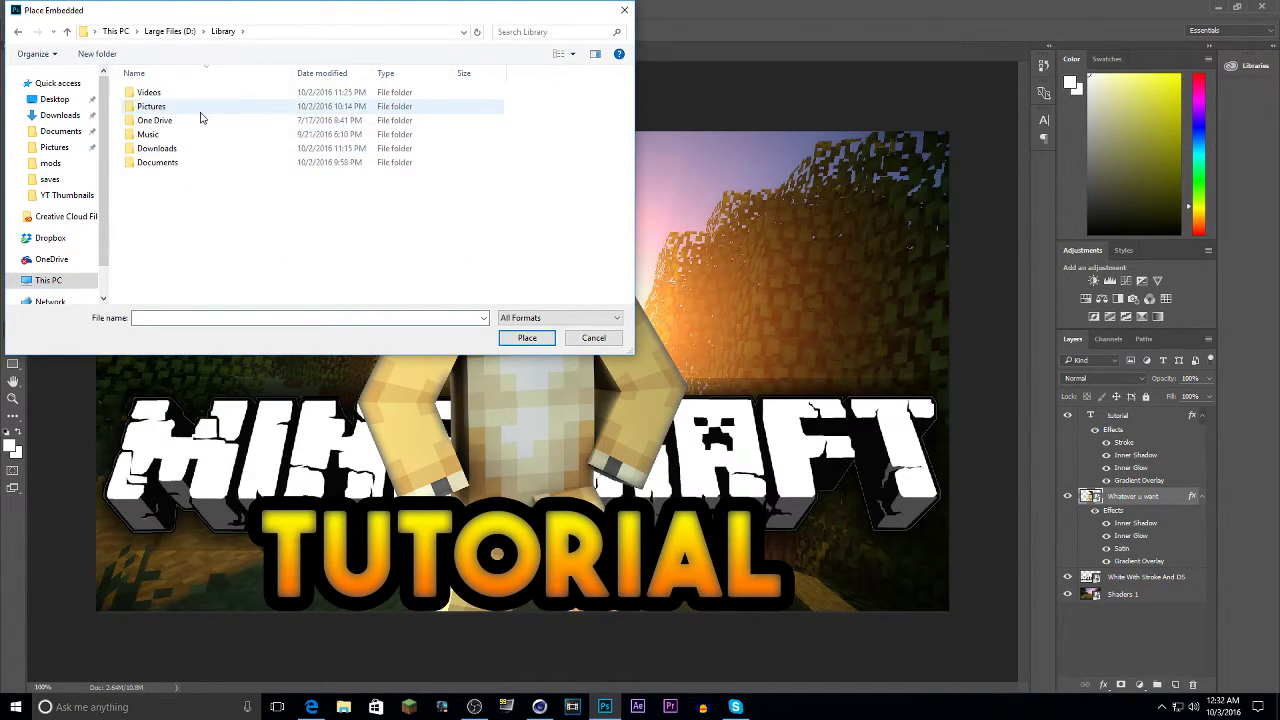
double_click(200, 110)
scroll(480, 200, down, 2)
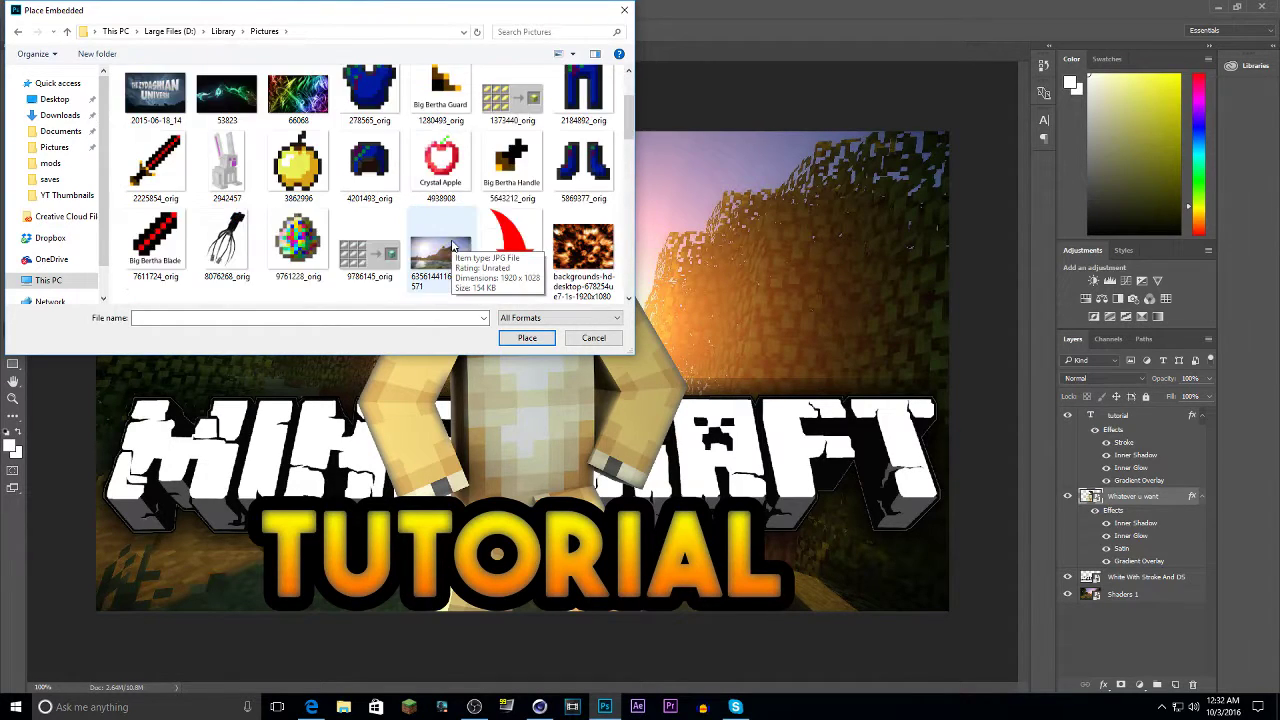
double_click(508, 160)
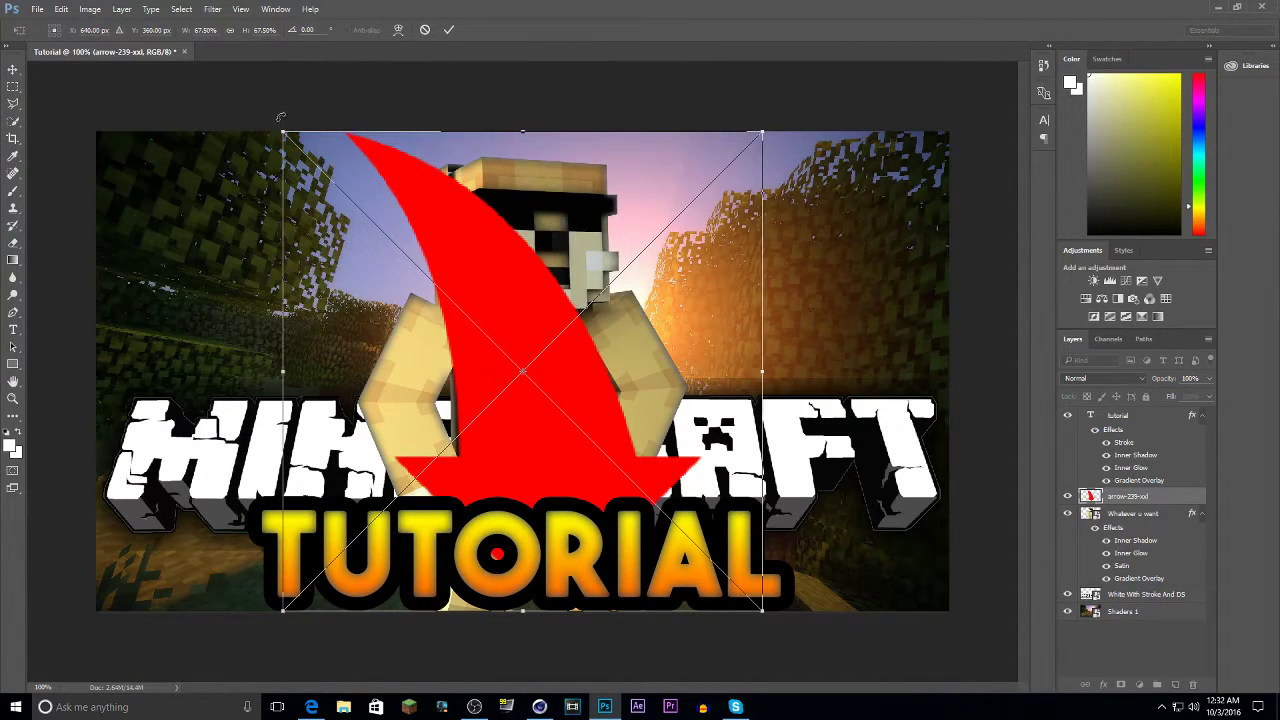
Scale the arrow to about 34%, rotate it about -105°, and position it left of the character, pointing at the head.
shift+drag(284, 130, 505, 353)
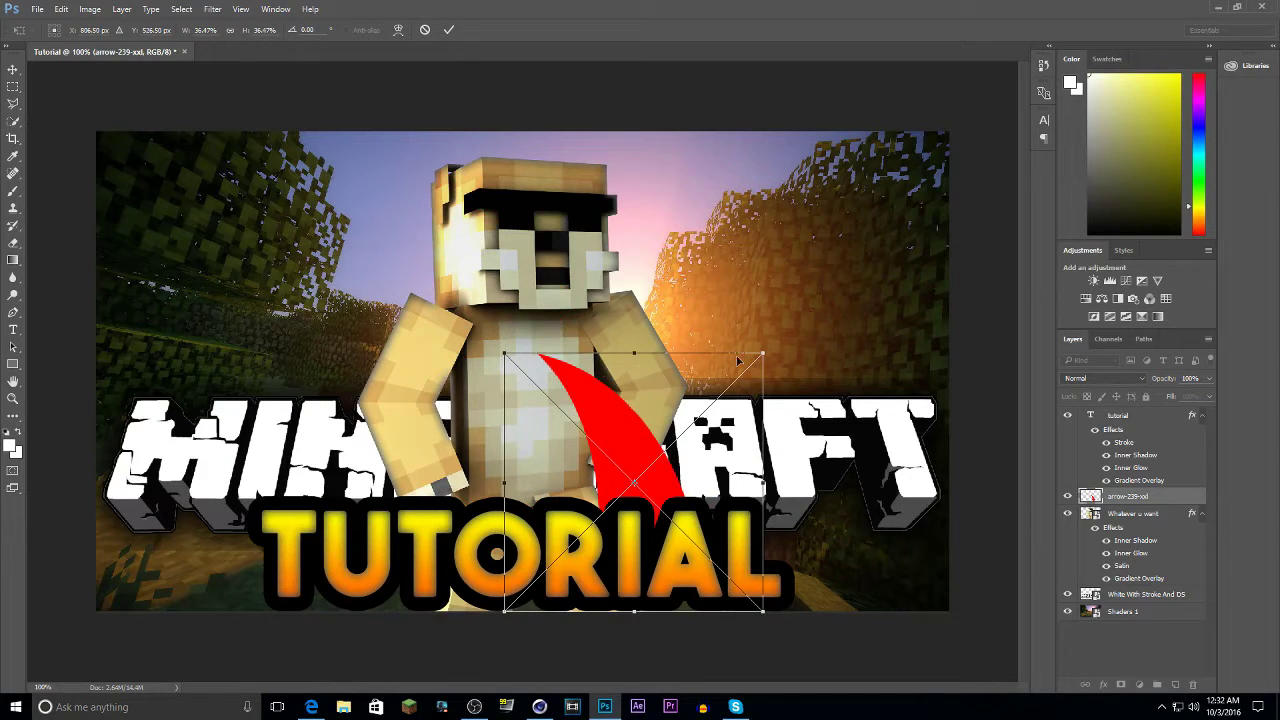
drag(784, 343, 214, 247)
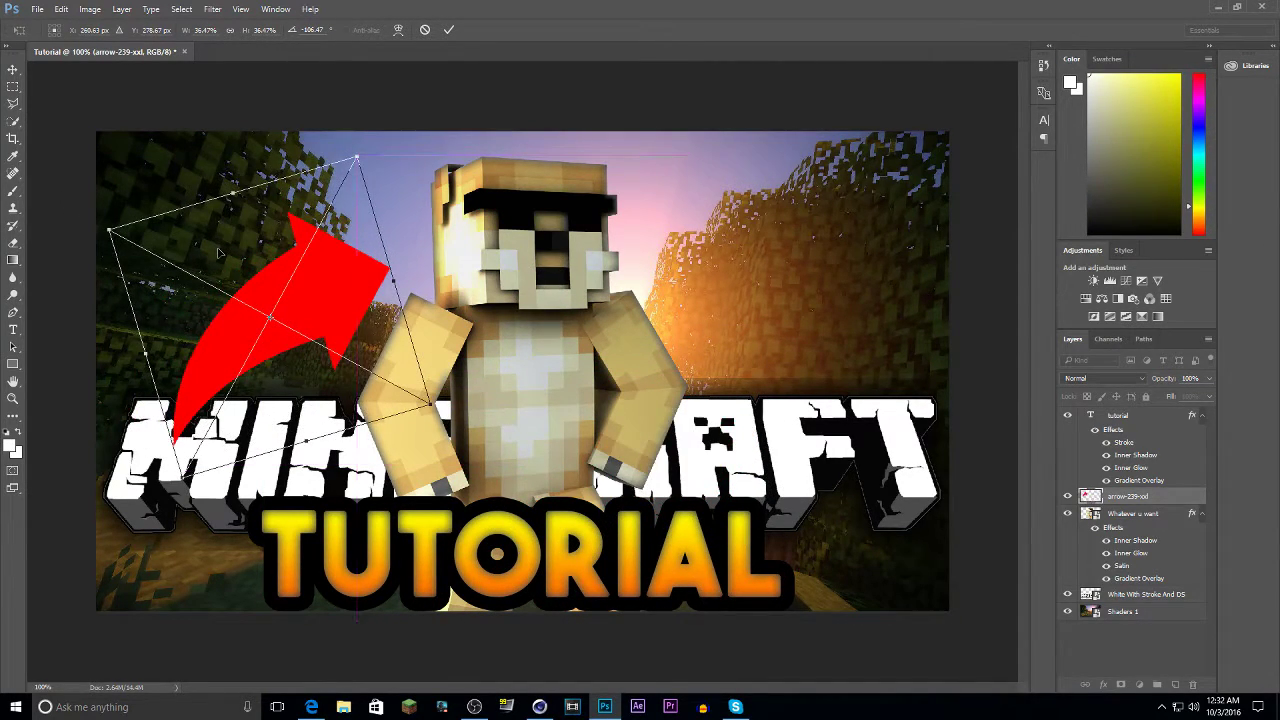
drag(357, 159, 348, 184)
drag(258, 238, 272, 201)
mouse_move(120, 189)
mouse_down()
mouse_move(130, 163)
mouse_move(130, 198)
mouse_up()
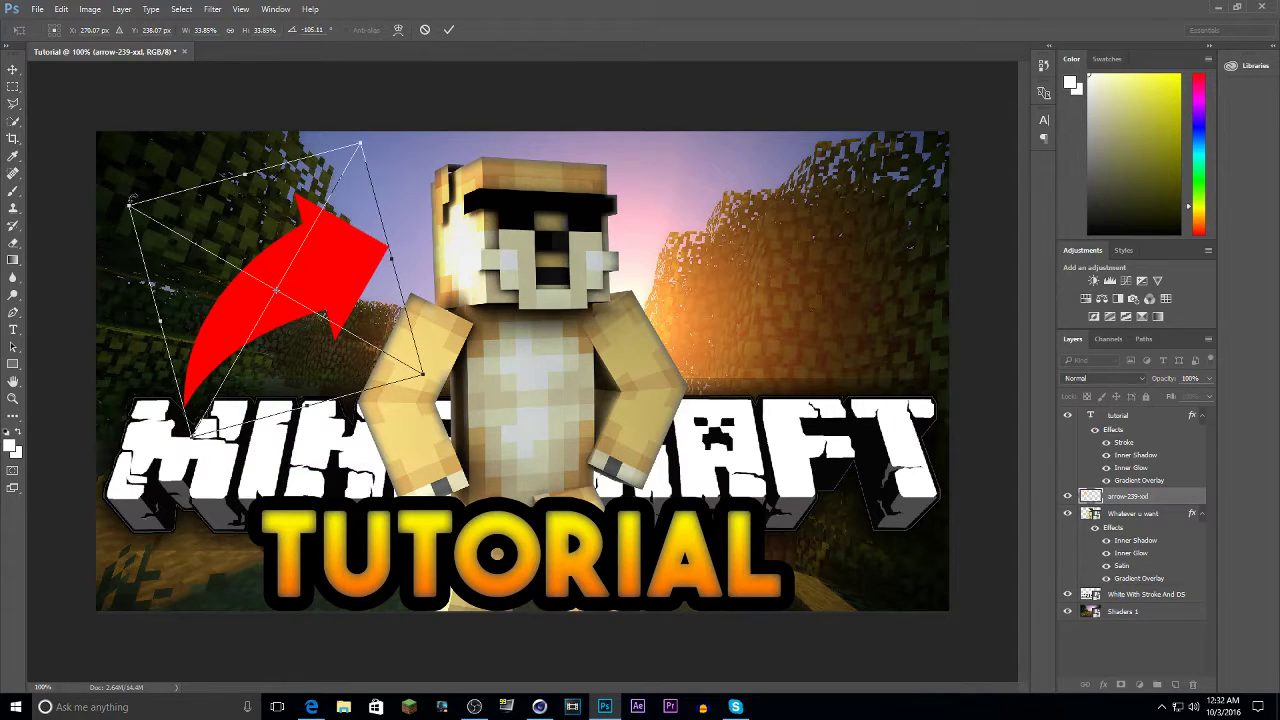
drag(188, 233, 220, 190)
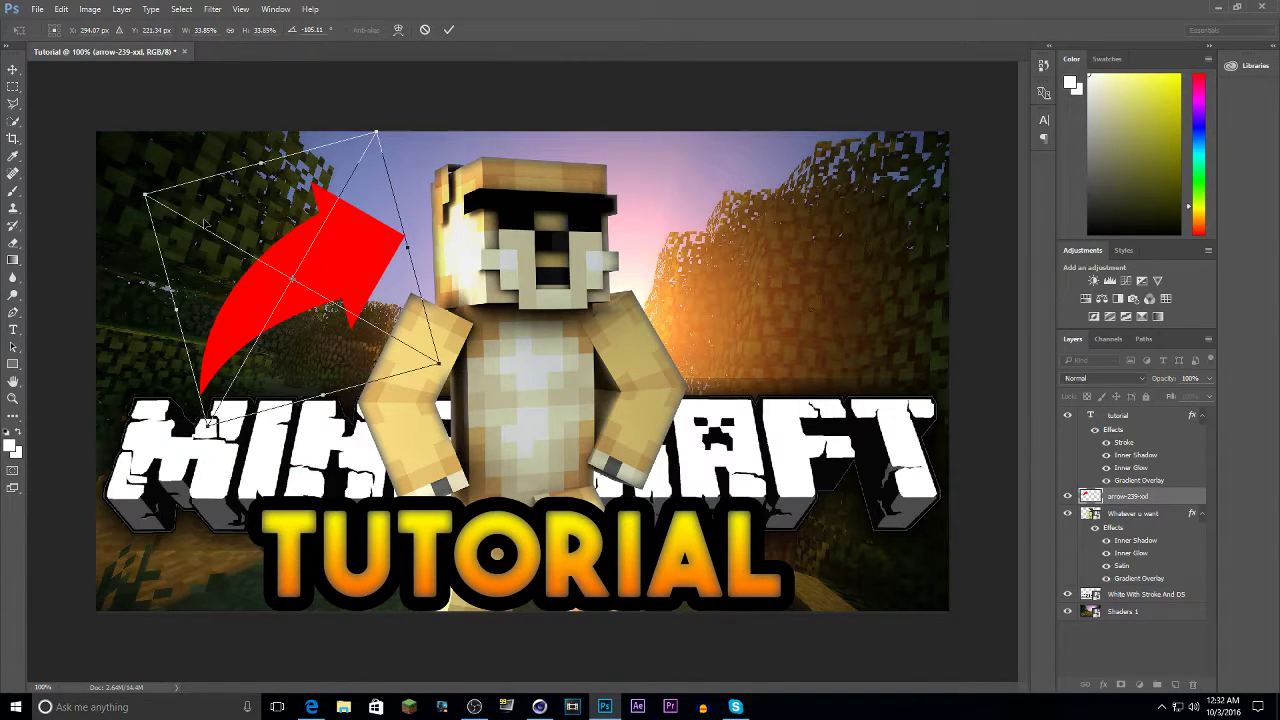
key(Return)
key(t)
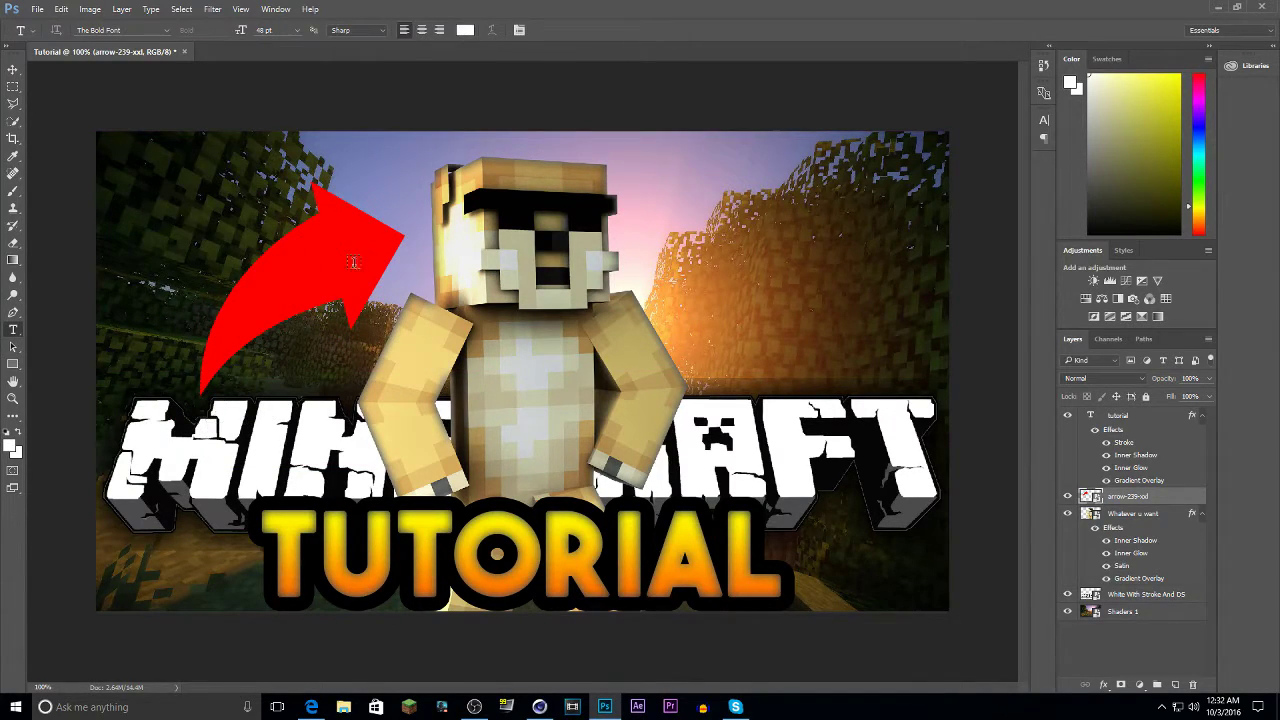
Give the arrow a 21 px black outside Stroke and a non-reversed black-to-white Gradient Overlay at about 40% opacity.
double_click(1200, 503)
click(662, 210)
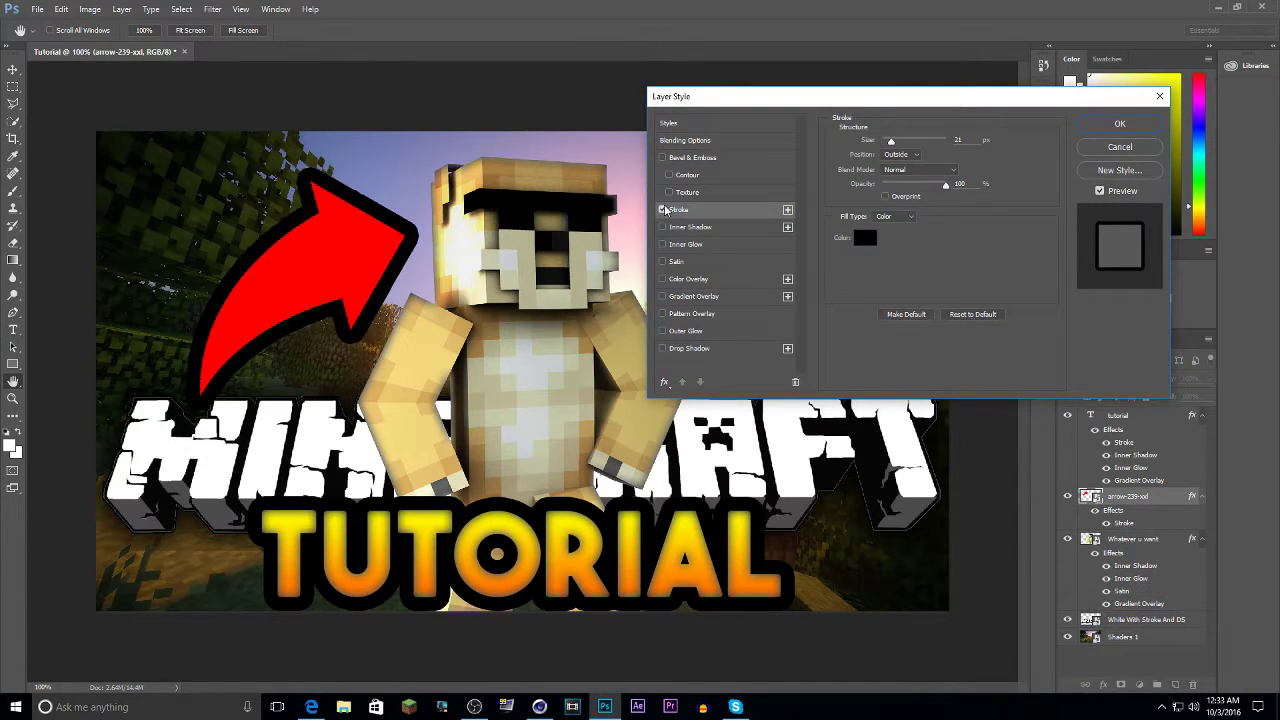
click(662, 296)
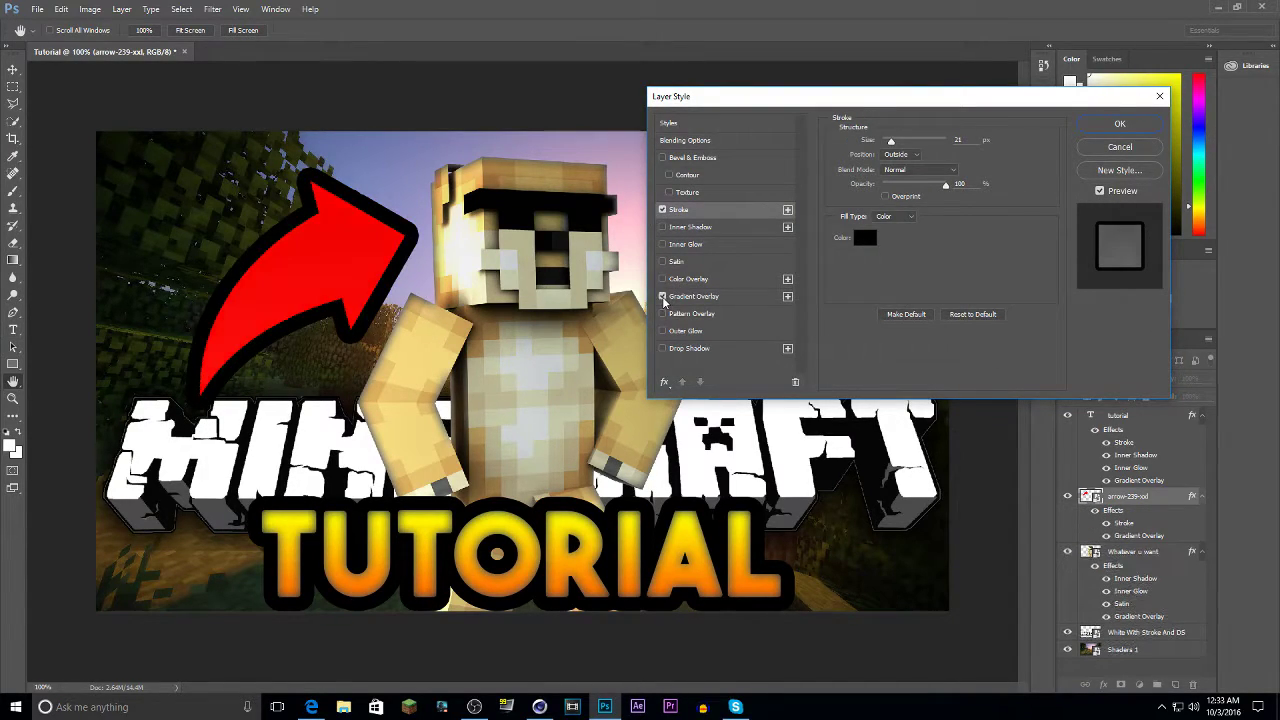
click(714, 298)
mouse_move(885, 168)
mouse_down()
mouse_move(918, 171)
mouse_move(904, 180)
mouse_up()
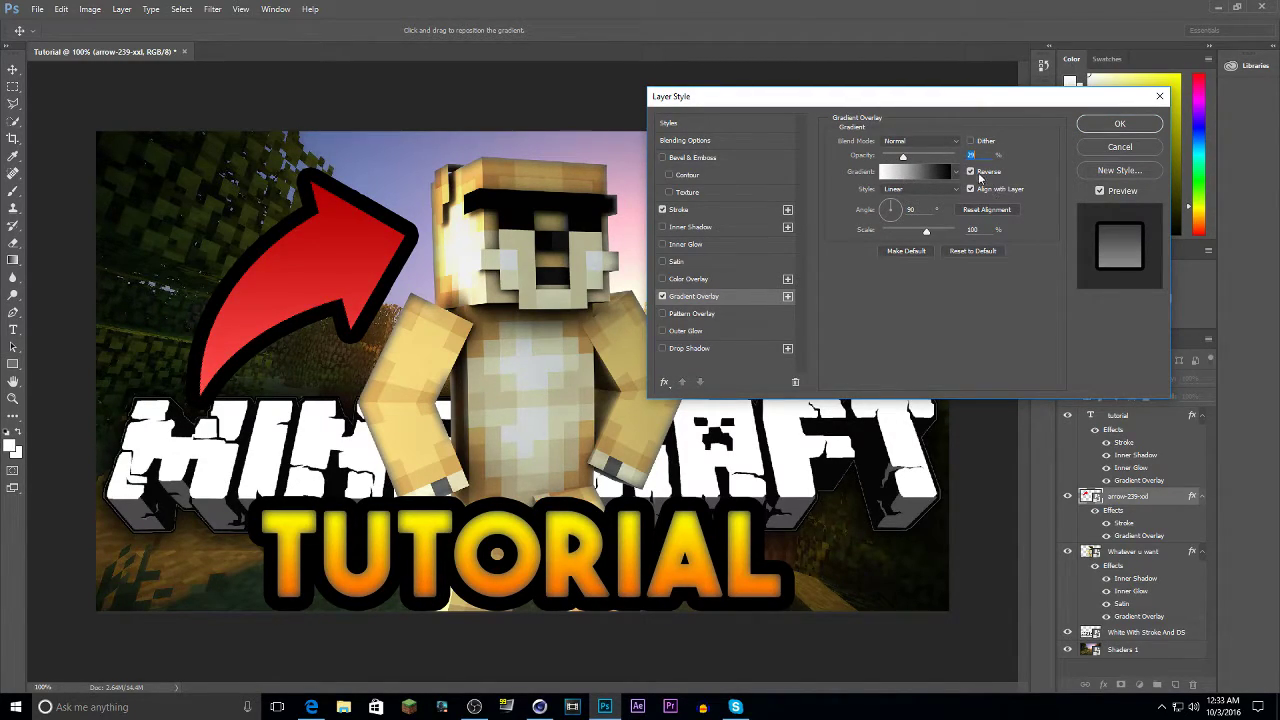
click(971, 172)
drag(902, 160, 913, 172)
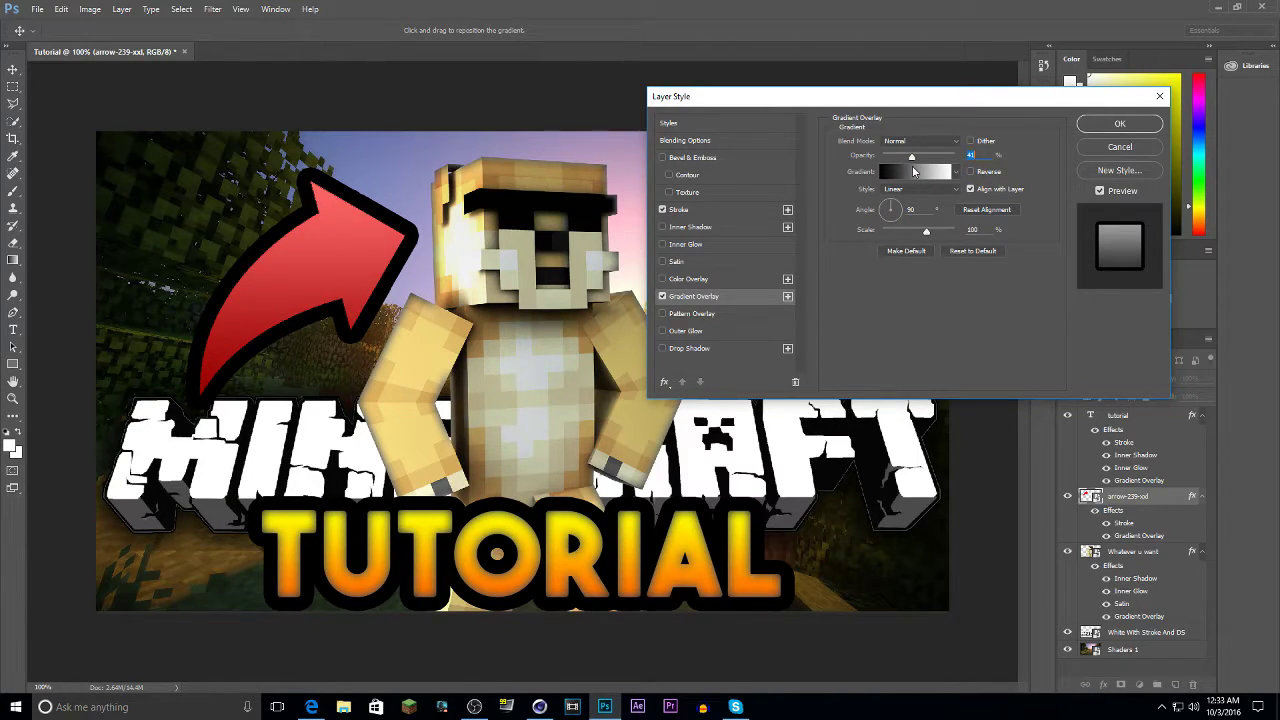
click(1119, 123)
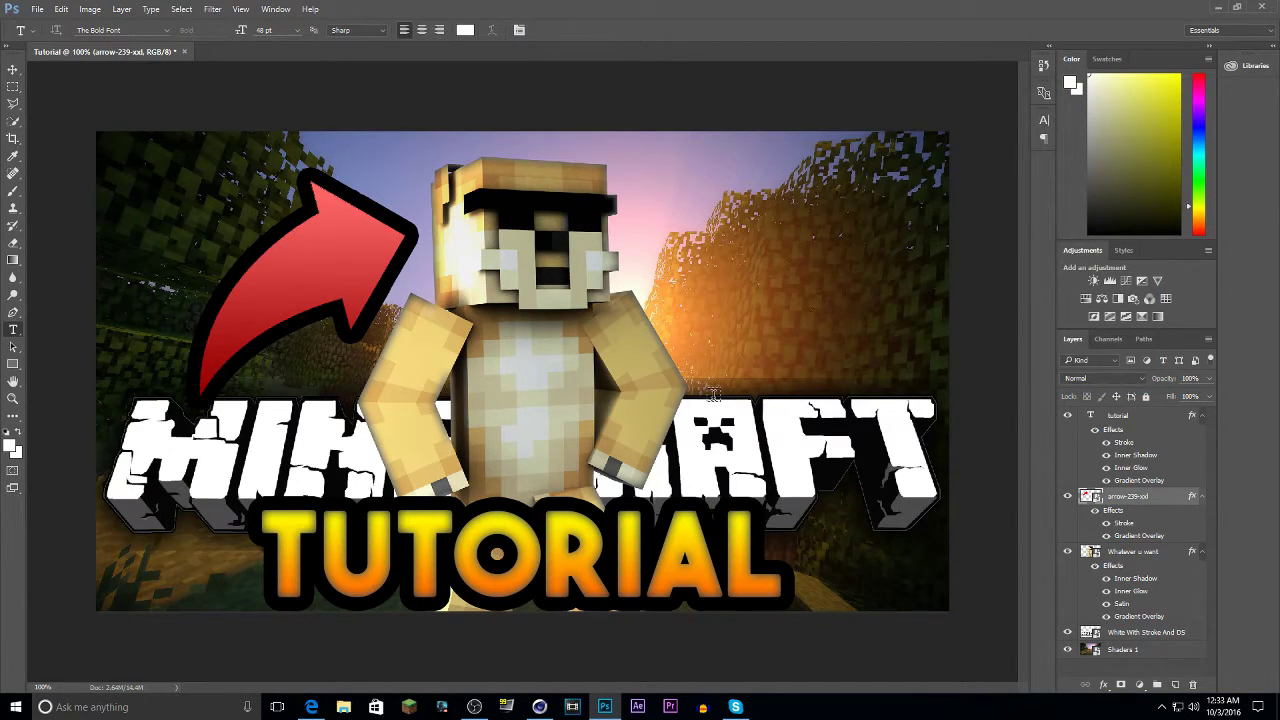
Duplicate the arrow layer and move the copy to the opposite side of the character's head.
key(ctrl+j)
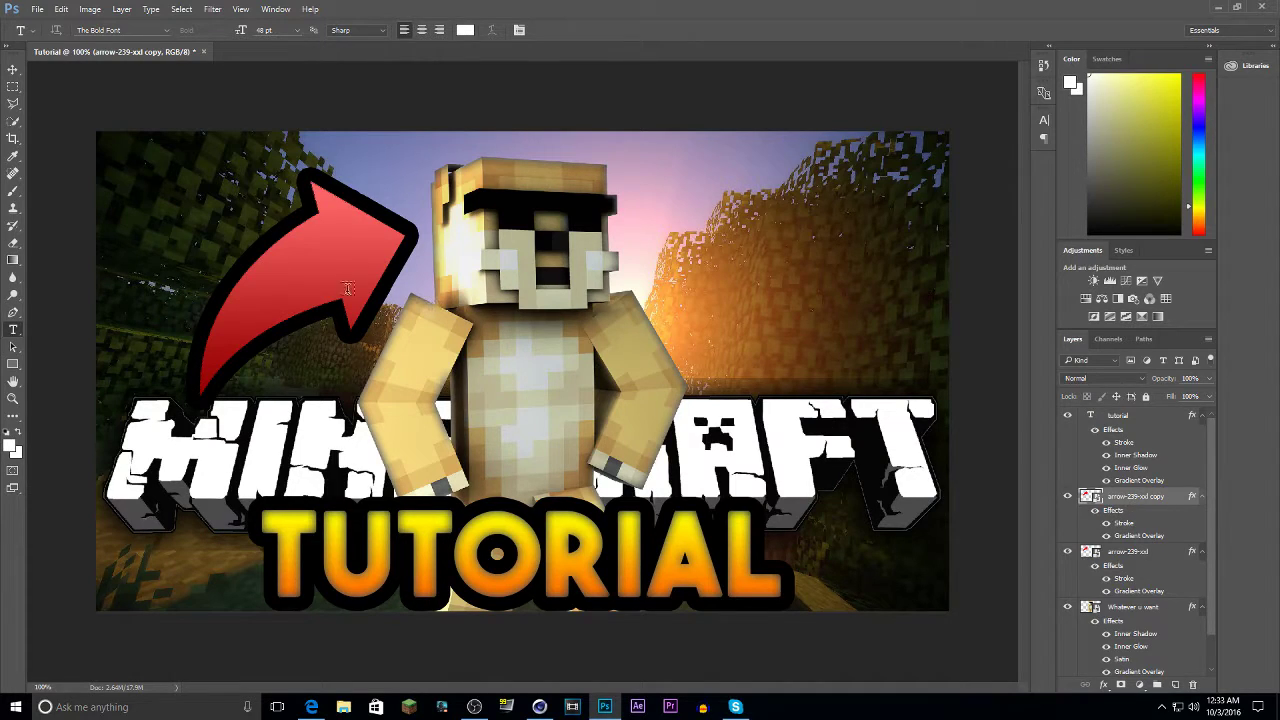
click(15, 69)
drag(286, 275, 703, 300)
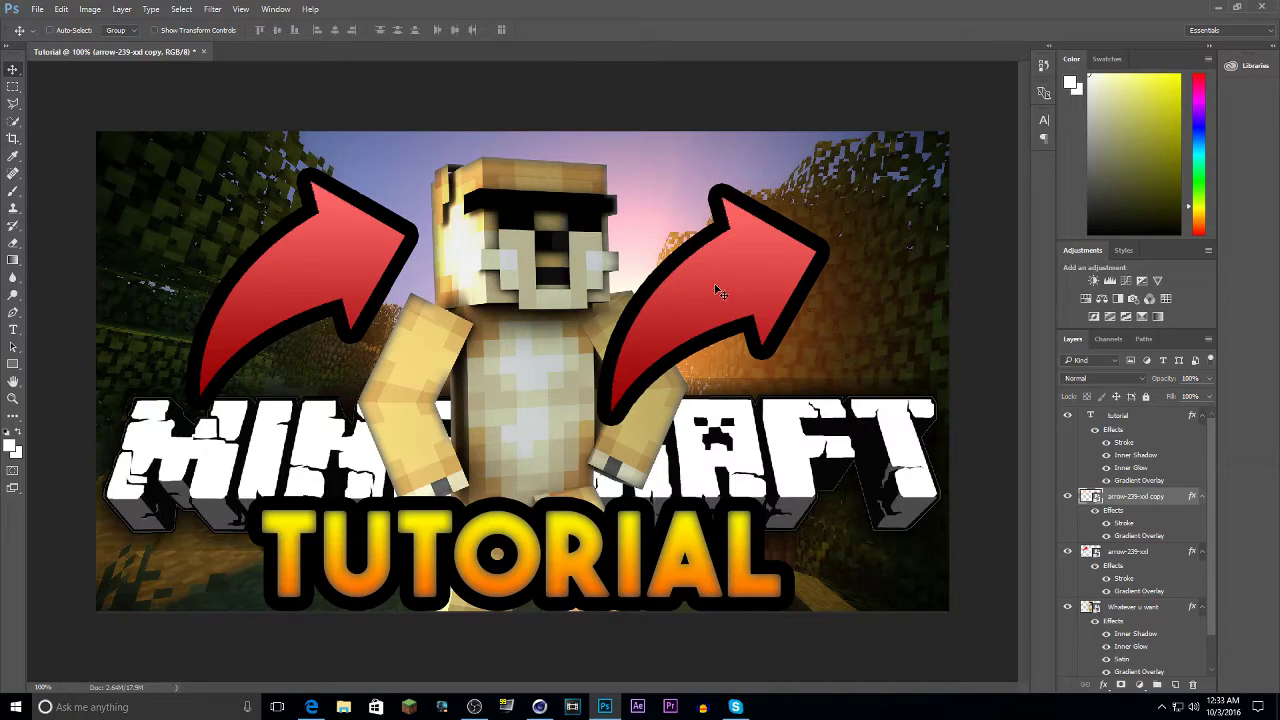
Flip the copied arrow horizontally, scale it to about 26%, and position it right of the character, pointing at the head.
key(ctrl+t)
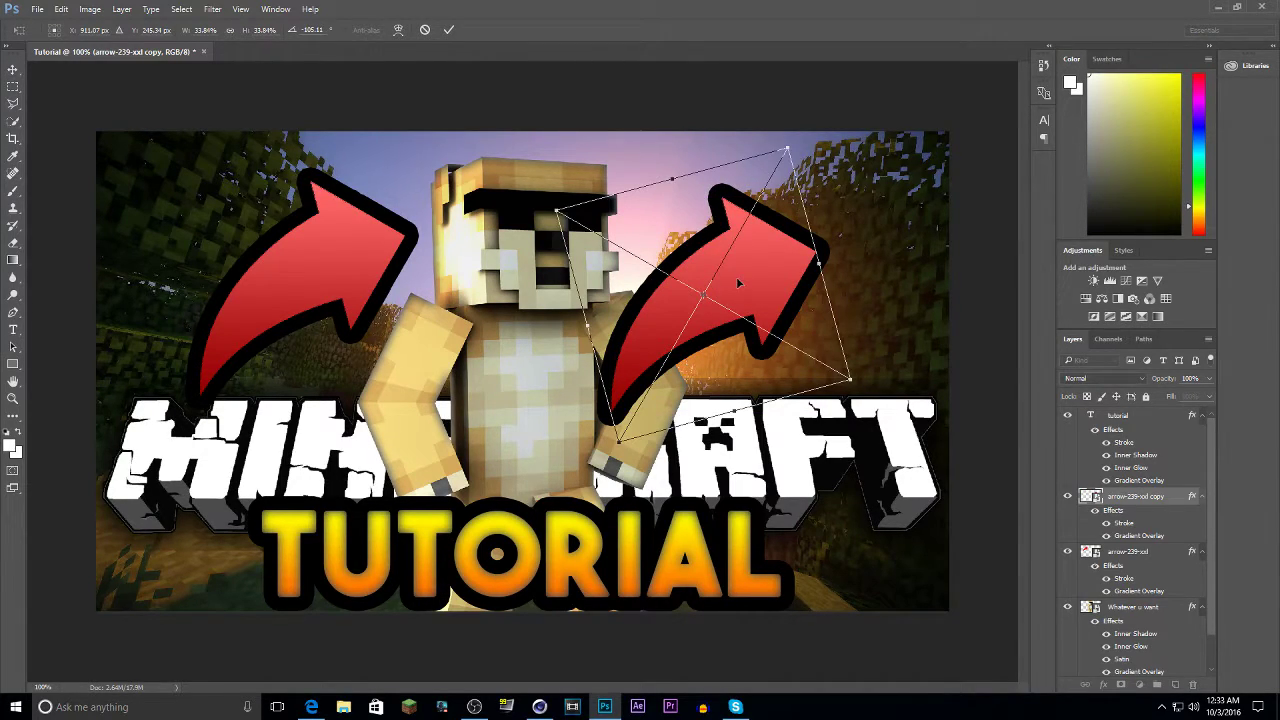
right_click(738, 283)
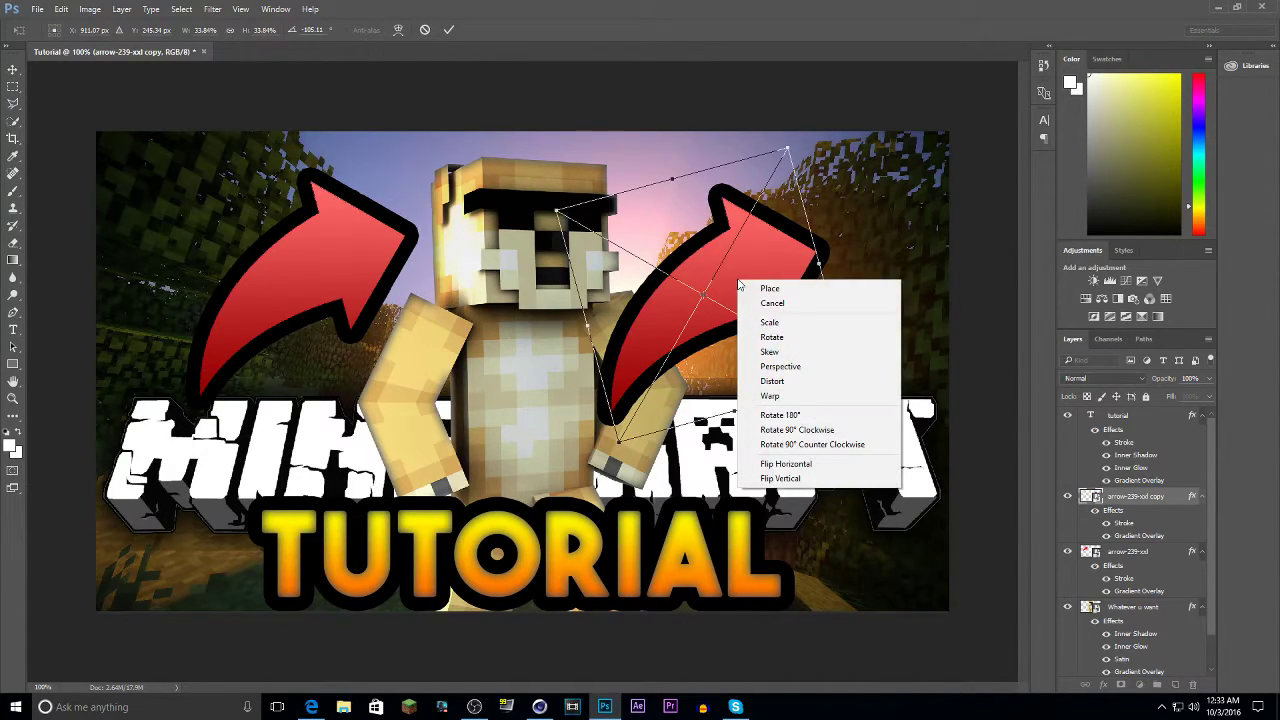
click(828, 467)
drag(622, 150, 650, 220)
drag(735, 300, 773, 246)
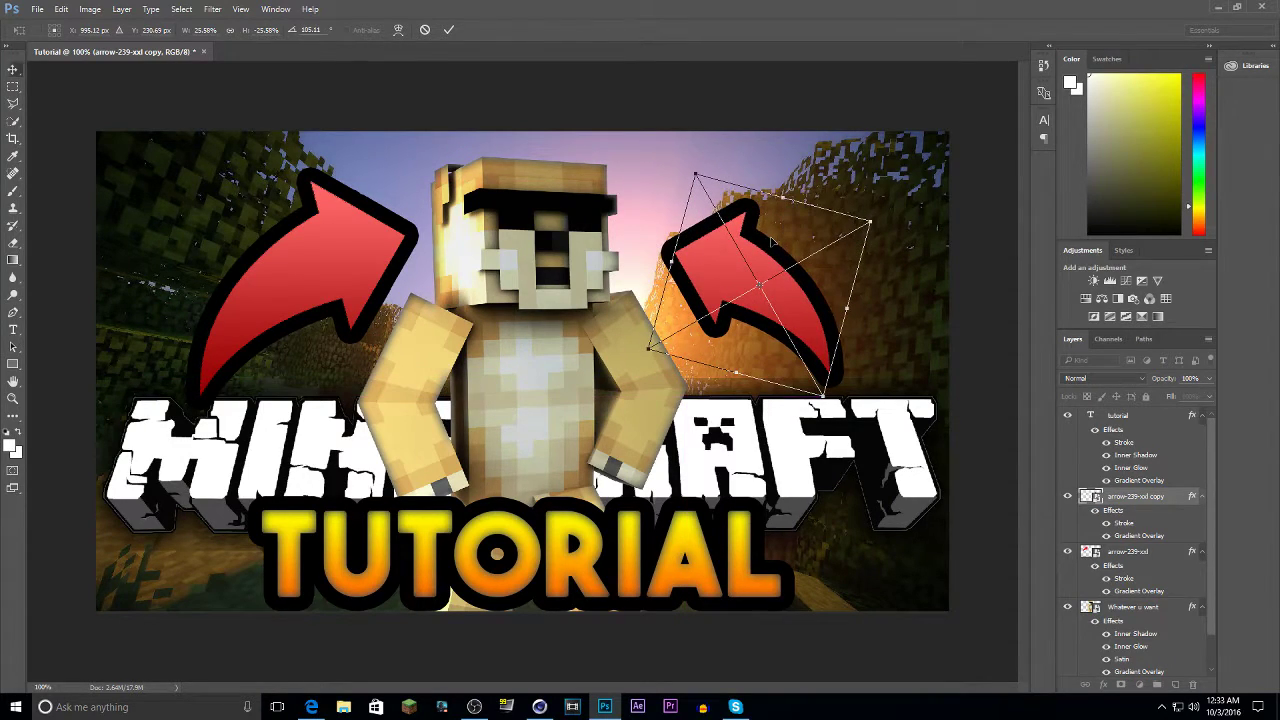
key(Return)
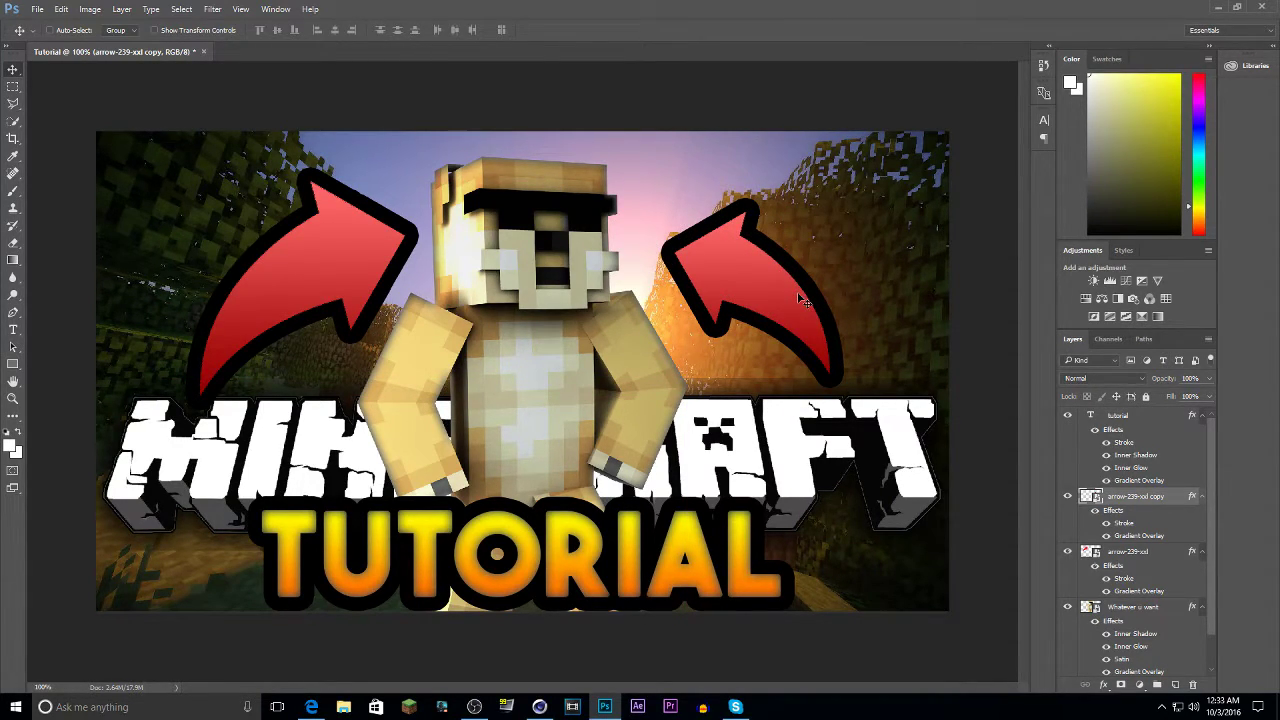
Duplicate the "Whatever u want" character layer and apply Glowing Edges with Edge Width 2, Edge Brightness 5 and Smoothness 2.
click(1163, 609)
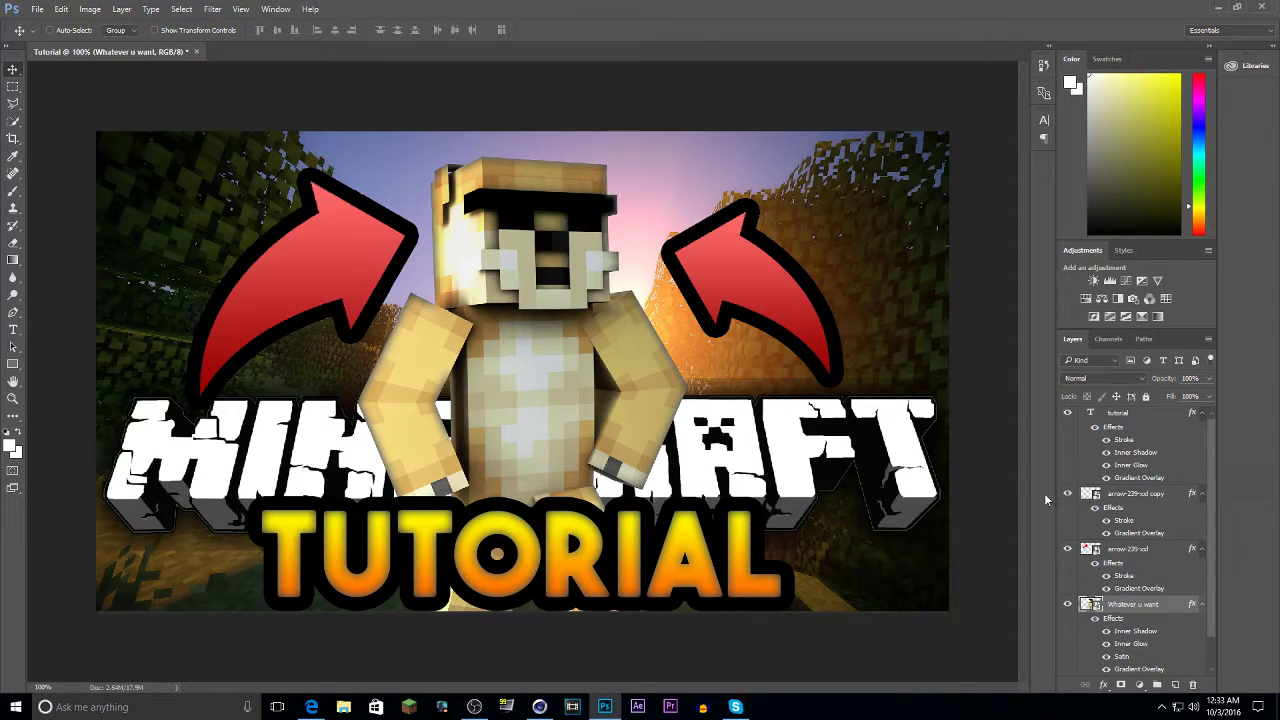
scroll(1120, 525, down, 1)
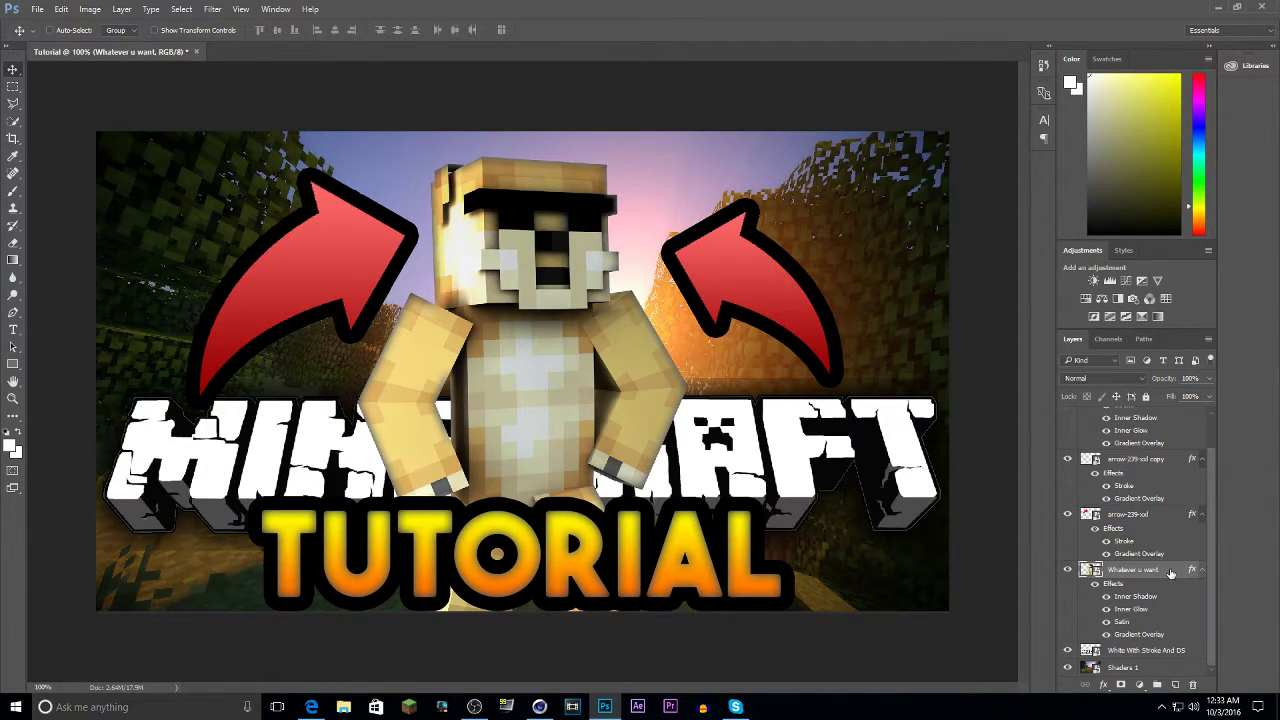
key(ctrl+j)
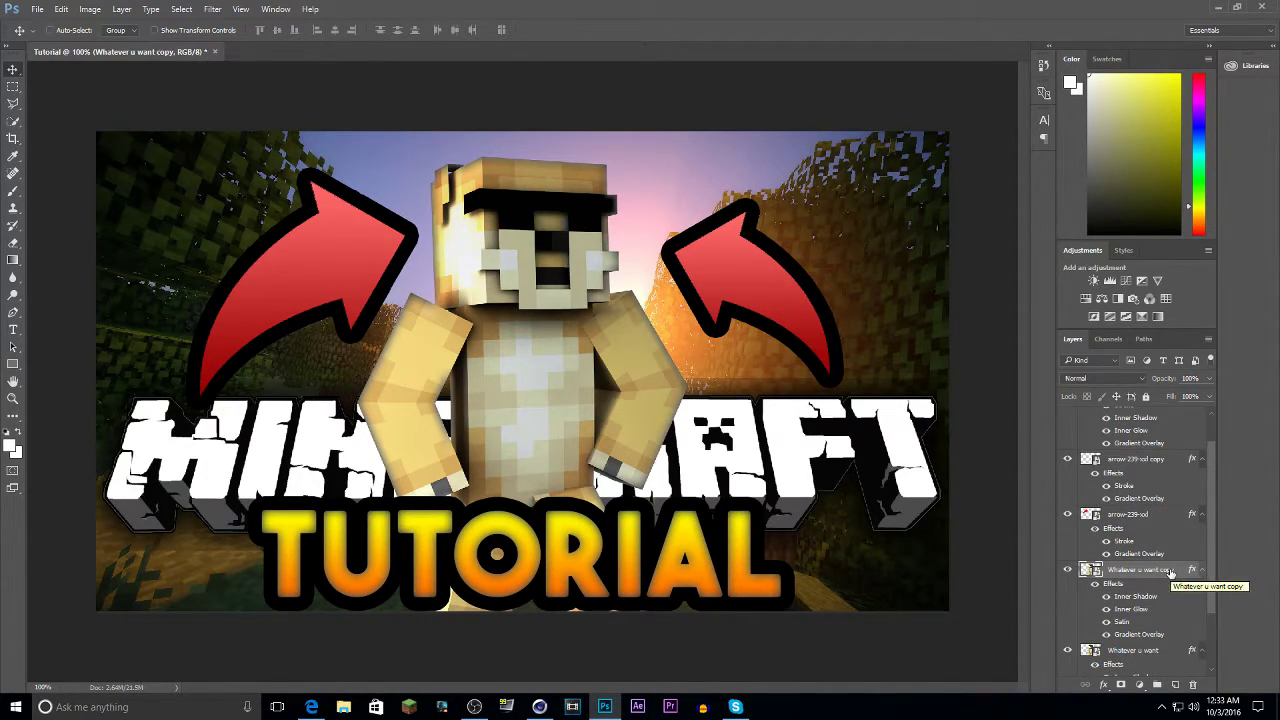
click(216, 12)
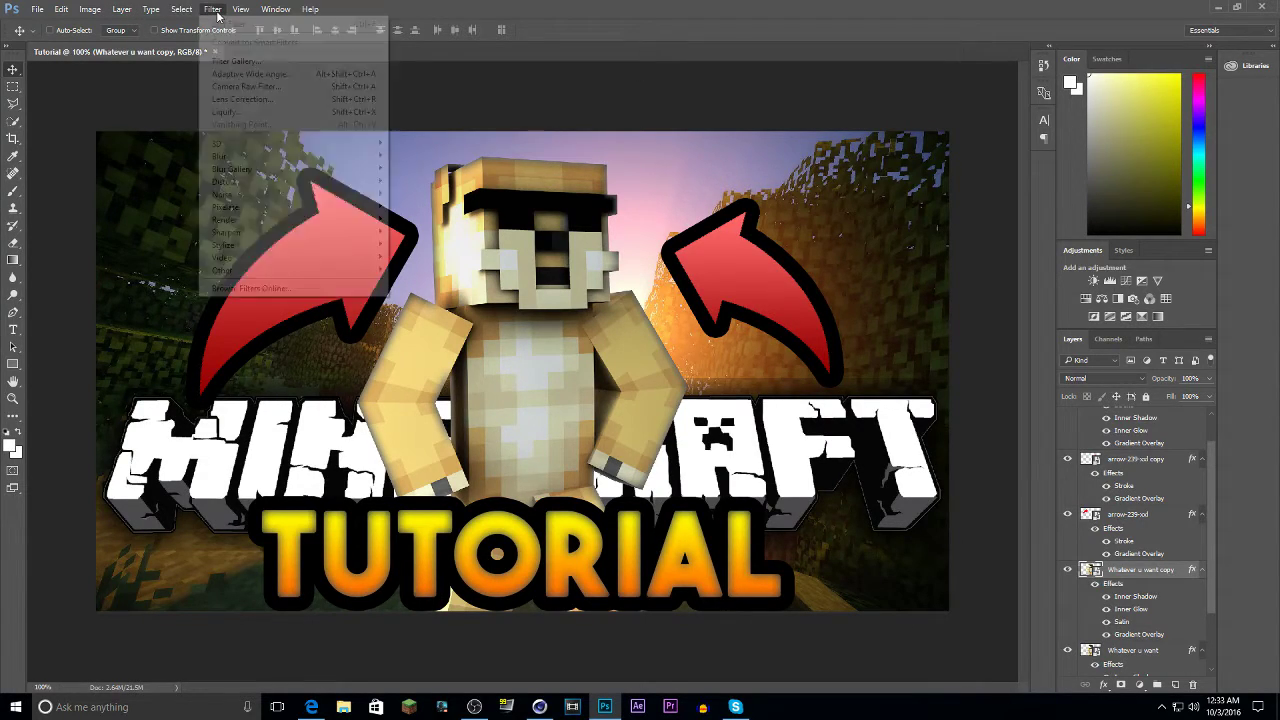
click(250, 62)
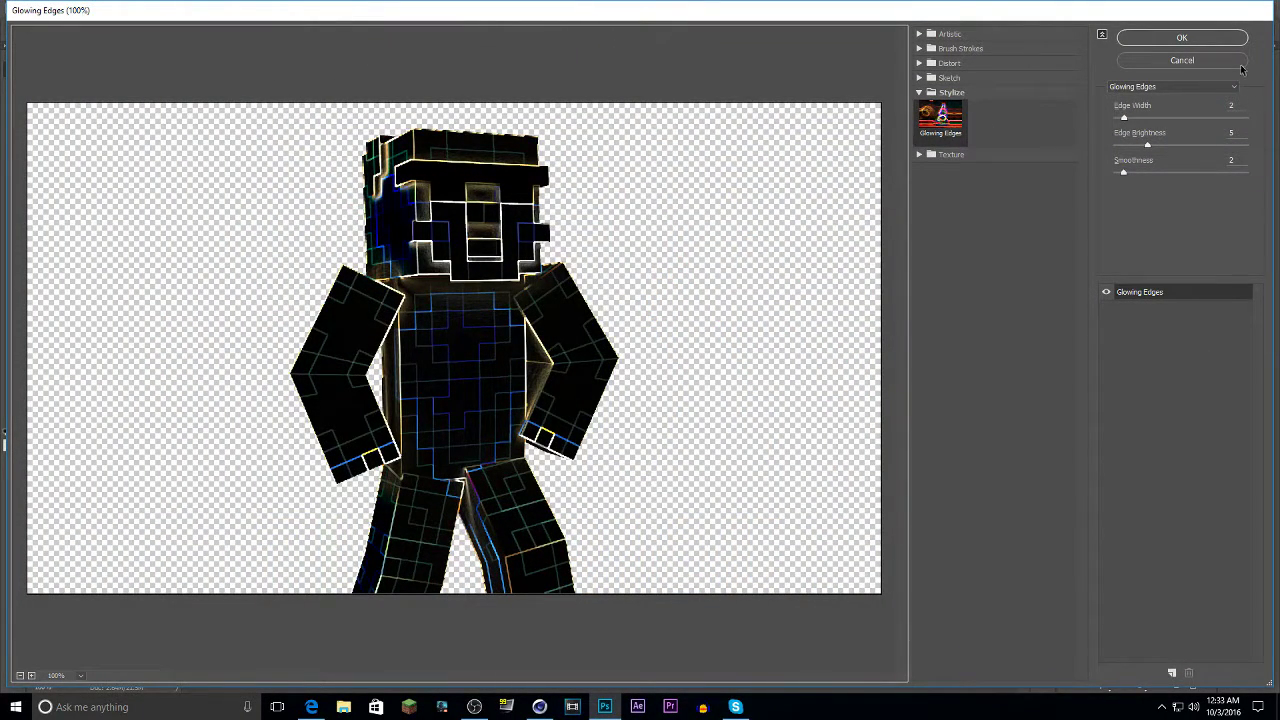
click(1178, 38)
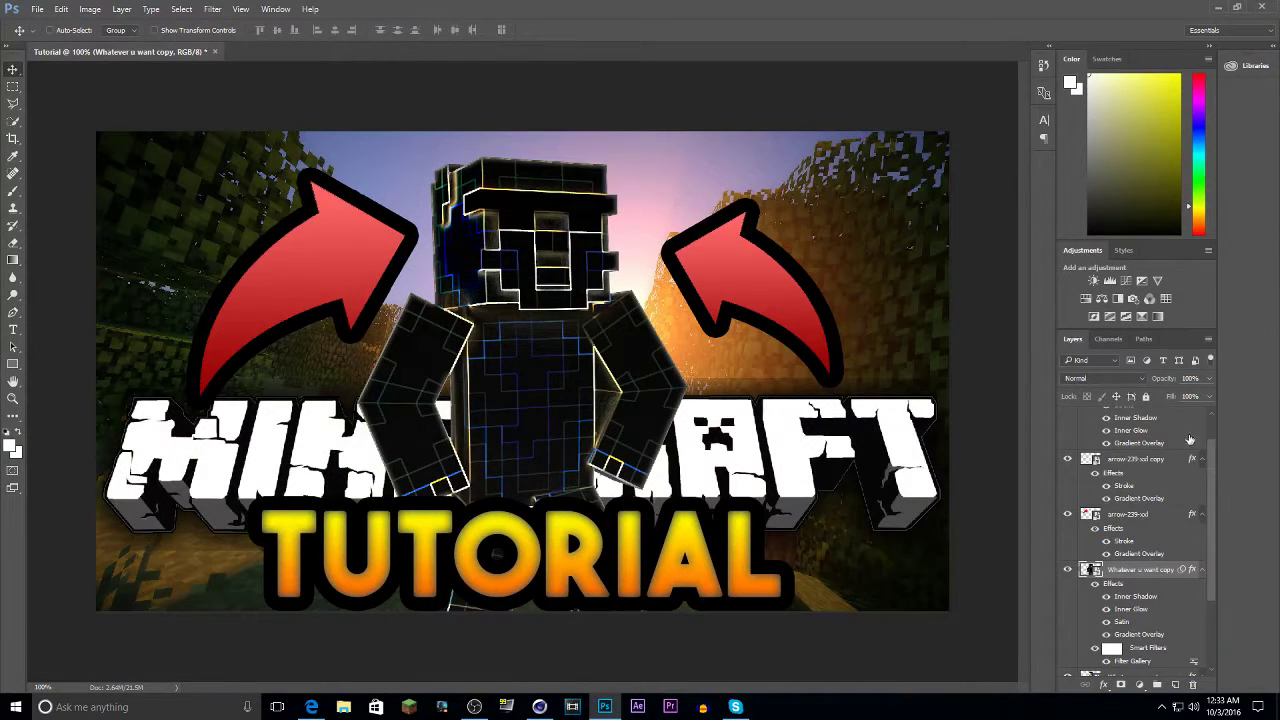
Lower the Glowing Edges character copy to 15% opacity and 62% fill.
click(1211, 379)
drag(1174, 398, 1157, 398)
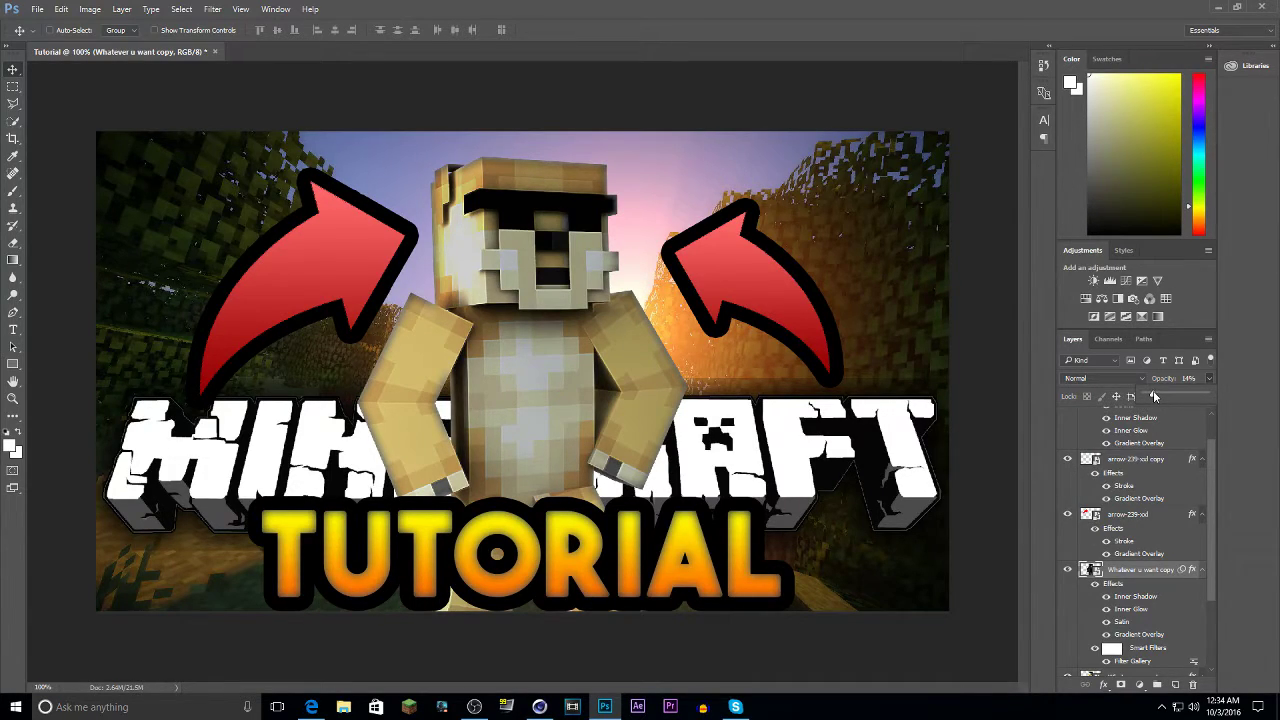
drag(1154, 396, 1153, 399)
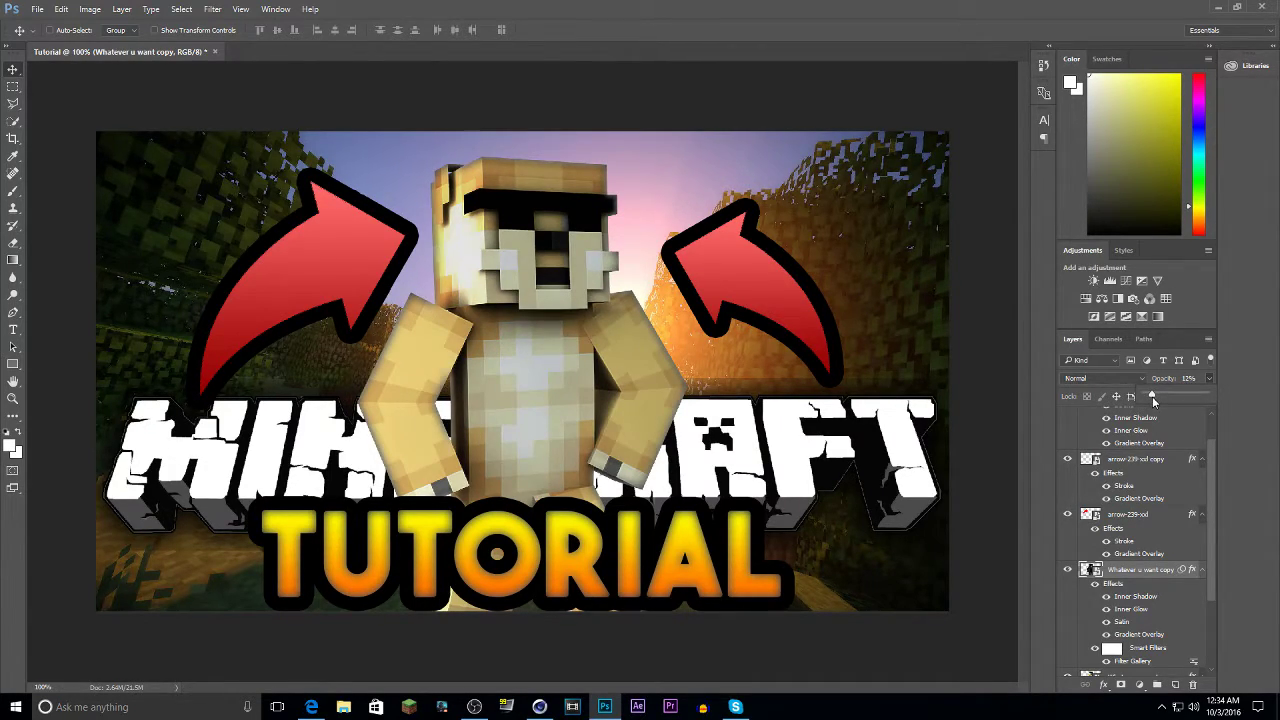
click(1213, 376)
click(1209, 396)
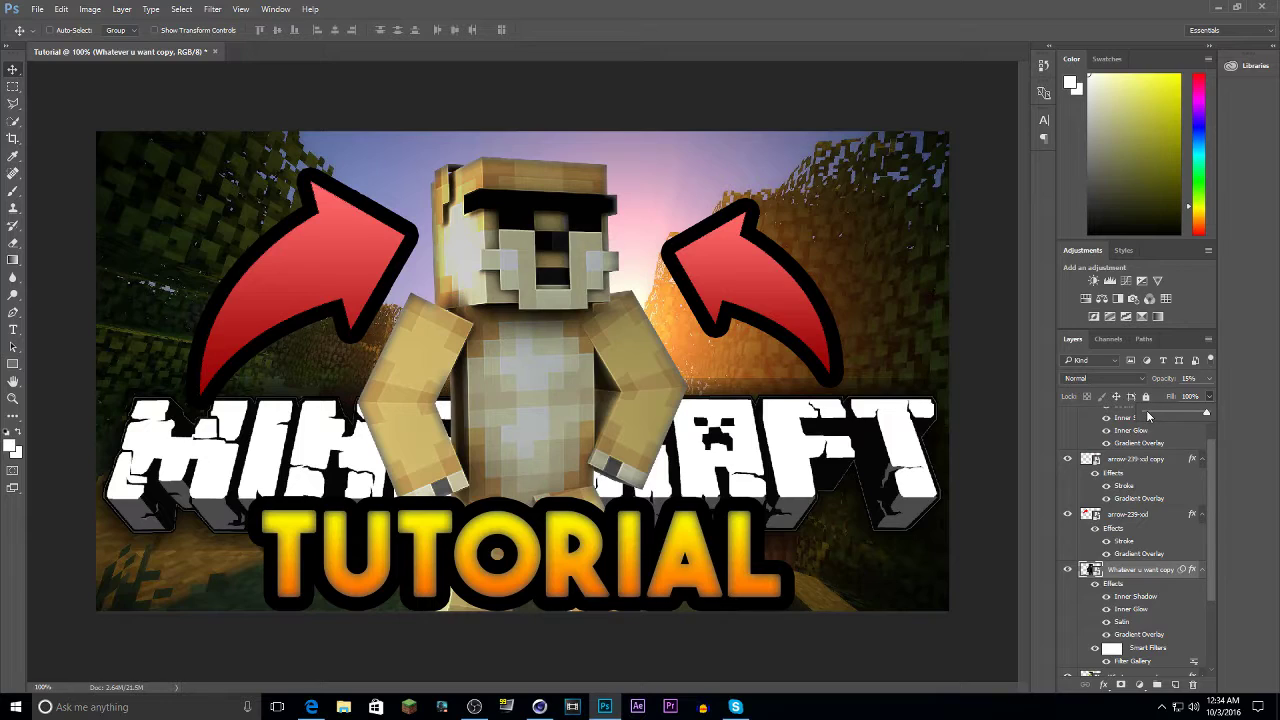
drag(1148, 416, 1151, 416)
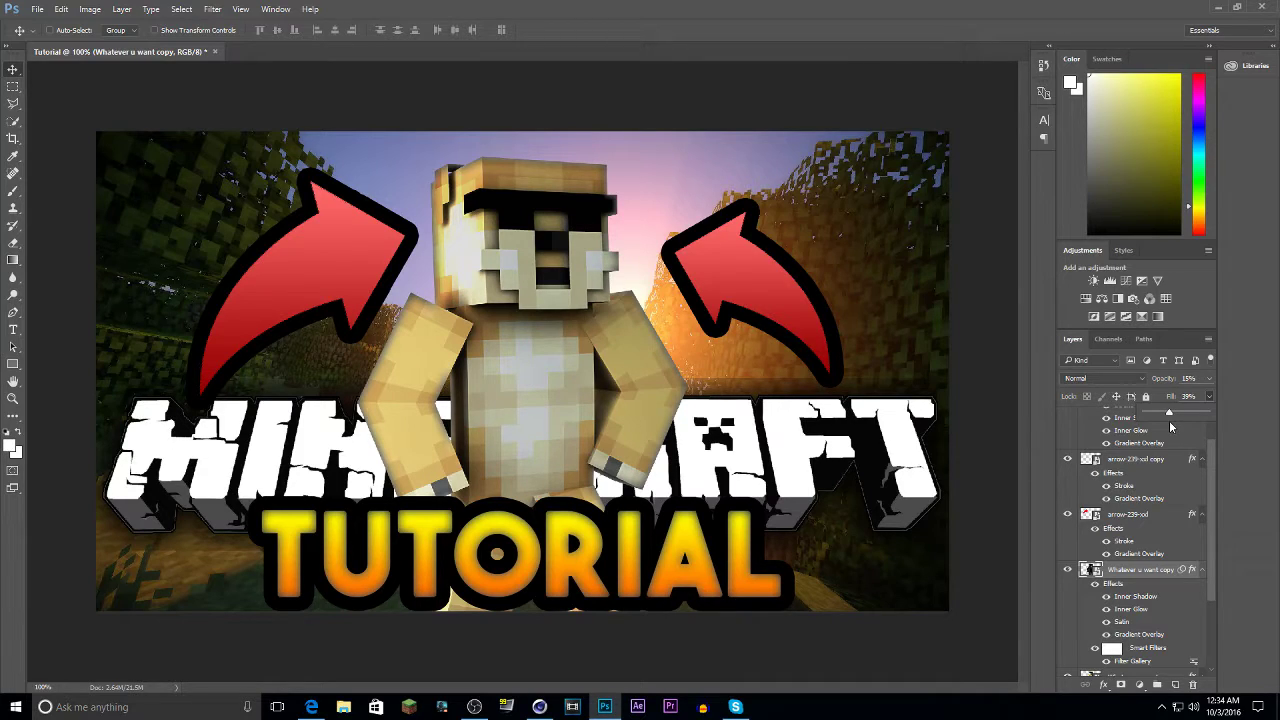
mouse_move(1176, 422)
mouse_down()
mouse_move(1195, 433)
mouse_move(1183, 432)
mouse_up()
click(1213, 398)
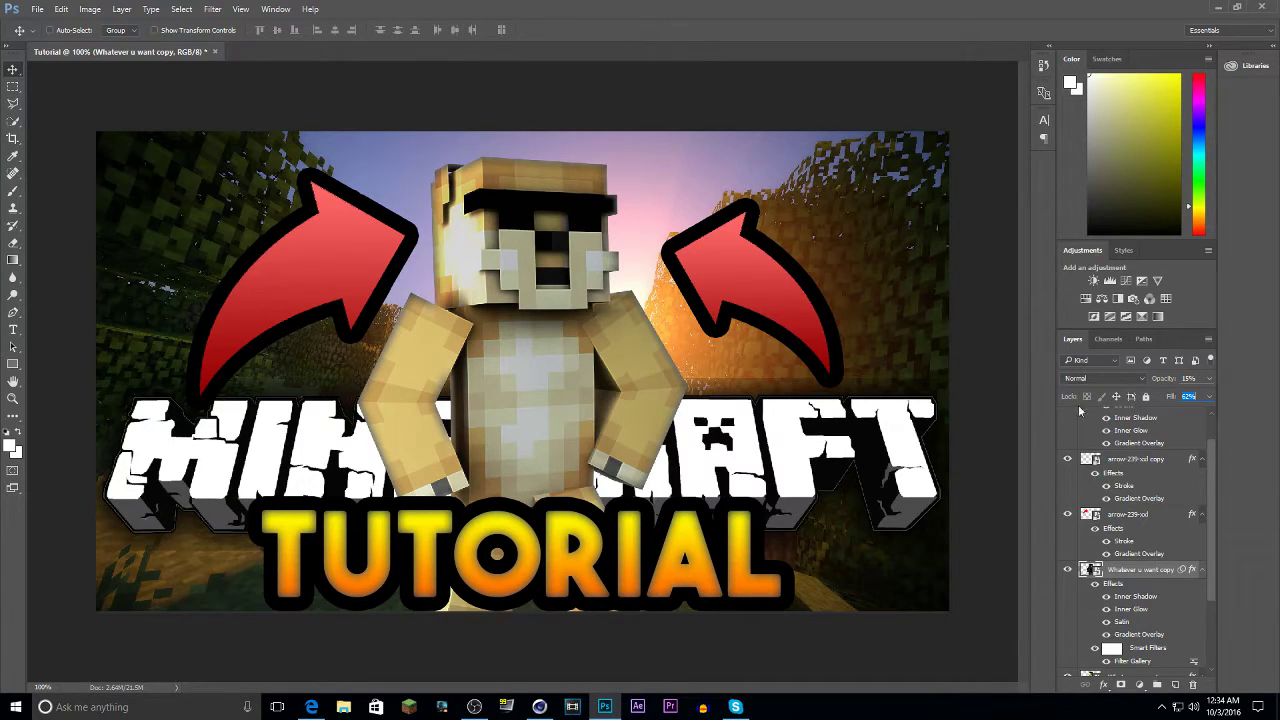
Duplicate the original "Whatever u want" layer again and move the new copy above the Glowing Edges copy.
scroll(1160, 575, down, 1)
click(1153, 597)
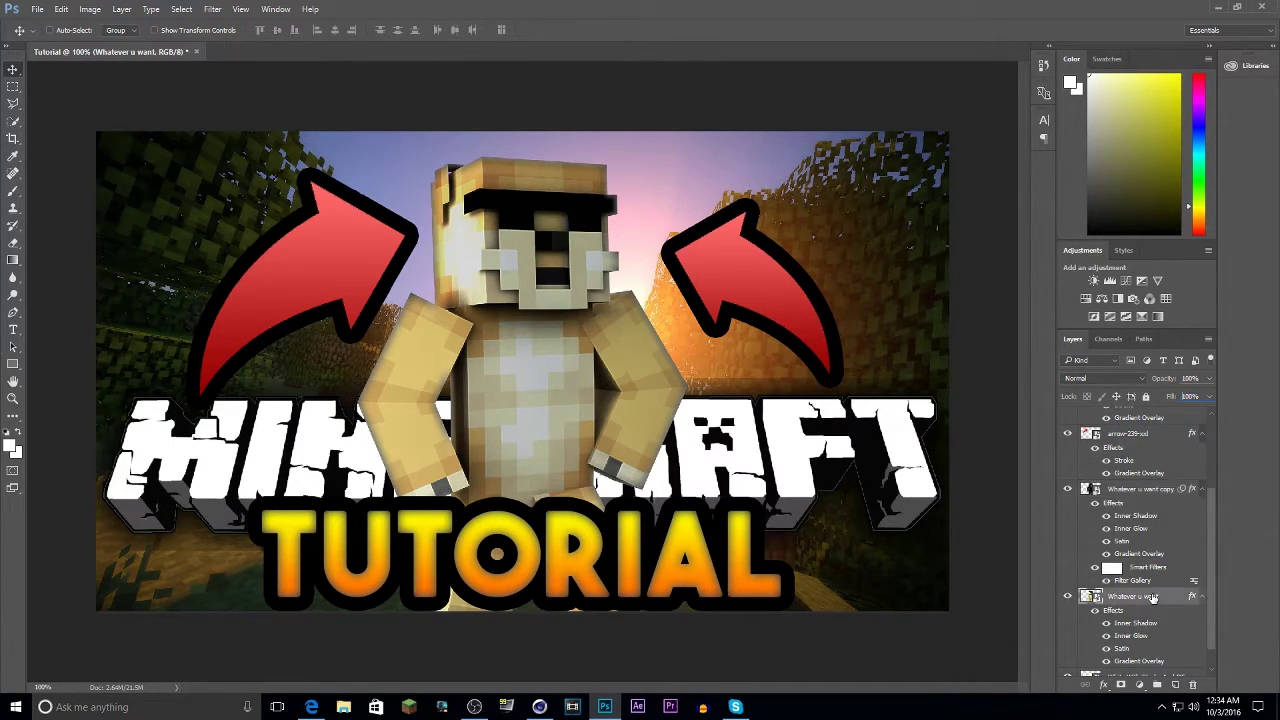
key(ctrl+j)
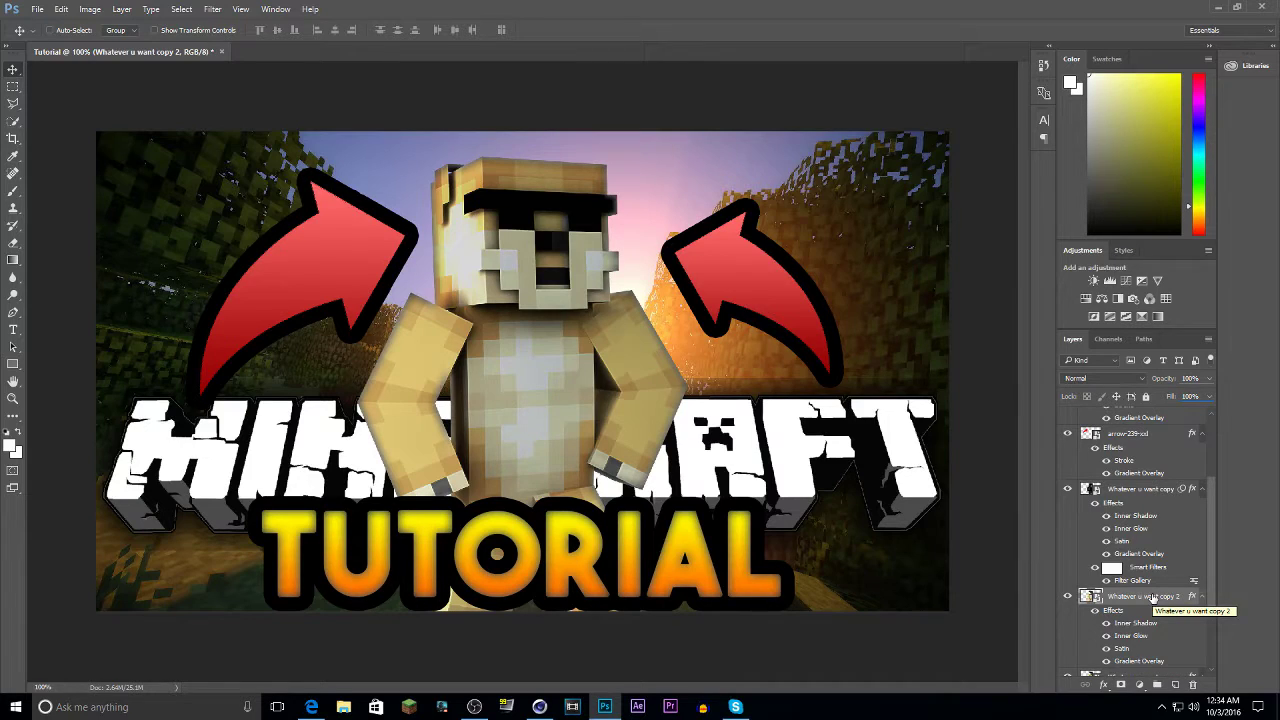
scroll(1155, 600, down, 3)
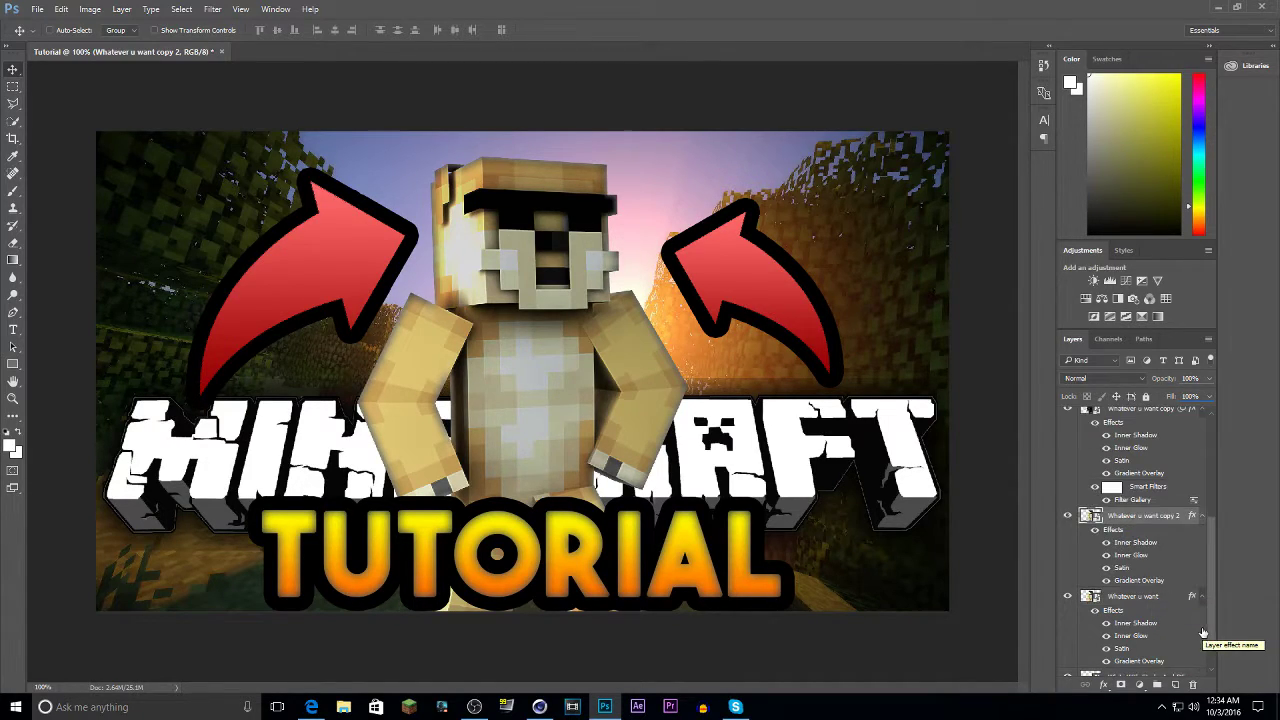
drag(1128, 517, 1145, 460)
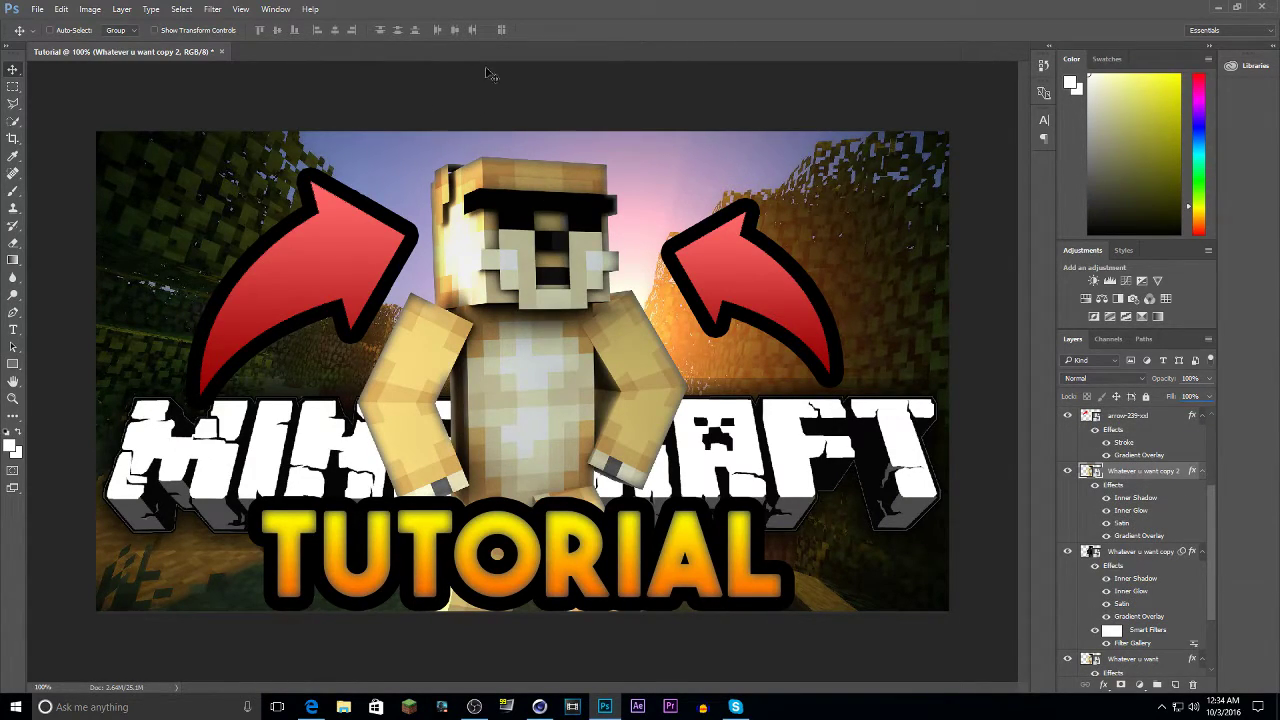
Apply the Plastic Wrap filter to the second character copy with Highlight Strength 6, Detail 14 and Smoothness 9.
click(212, 9)
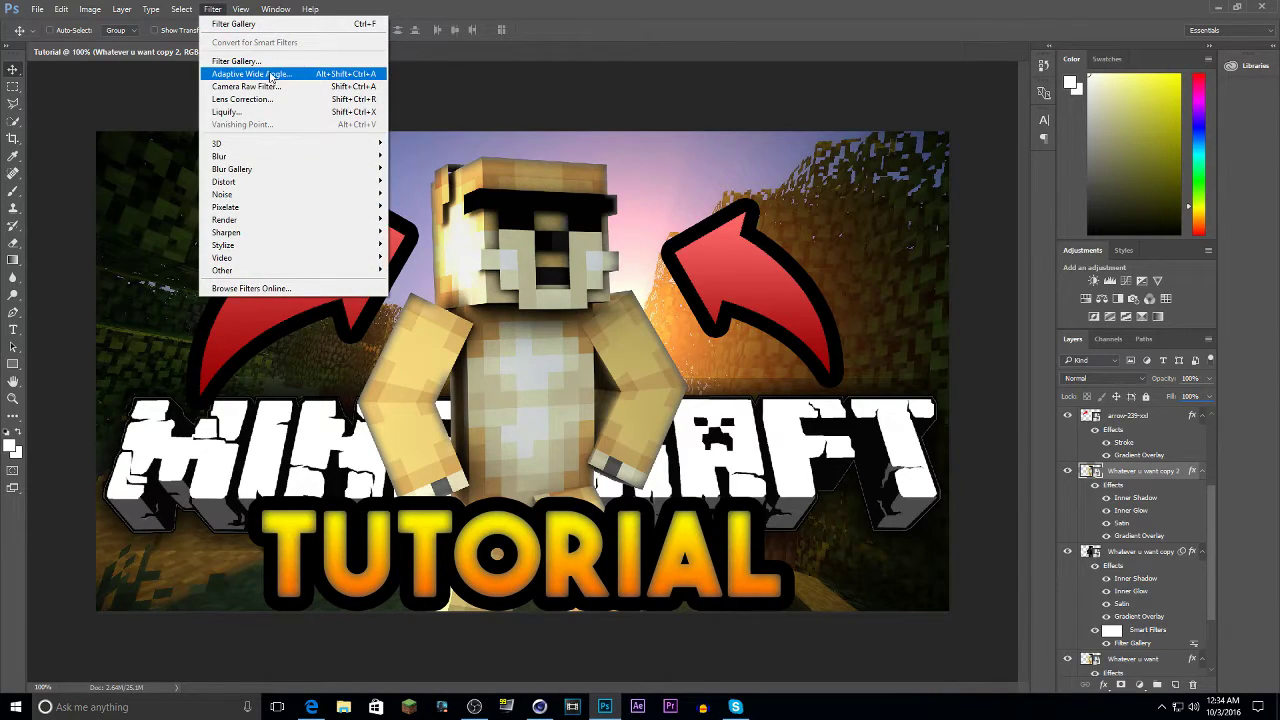
click(238, 61)
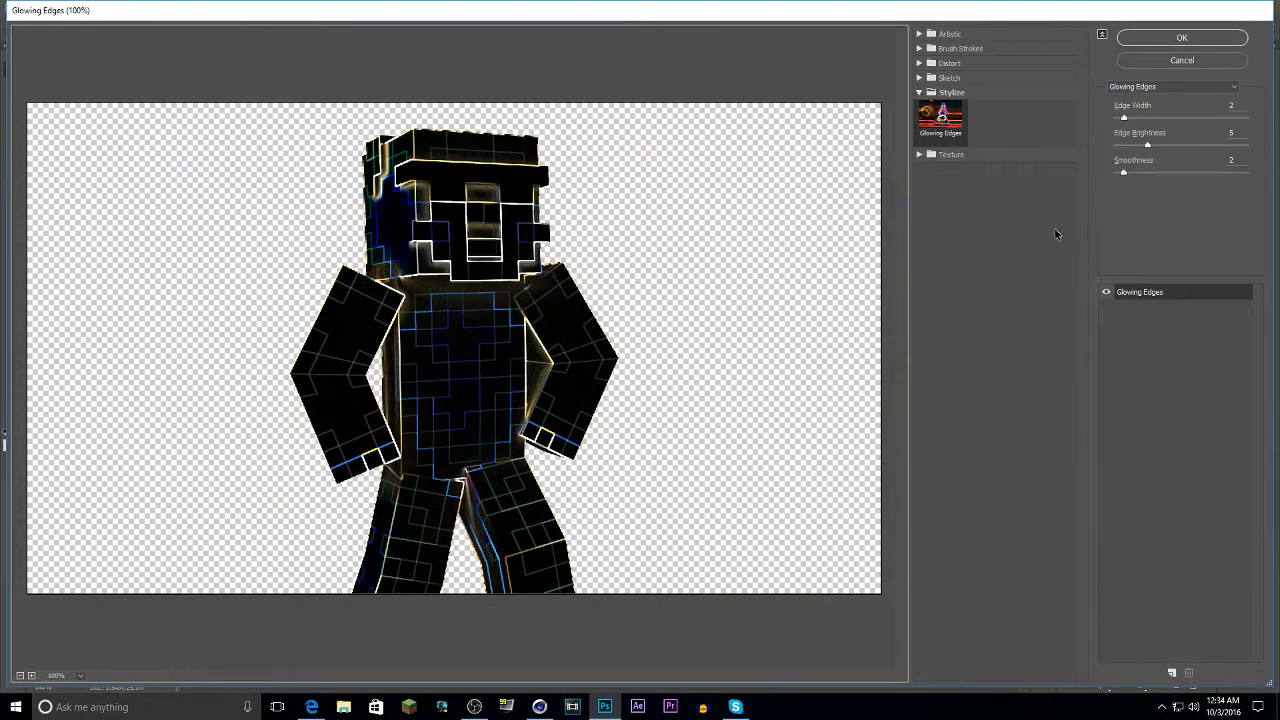
click(921, 155)
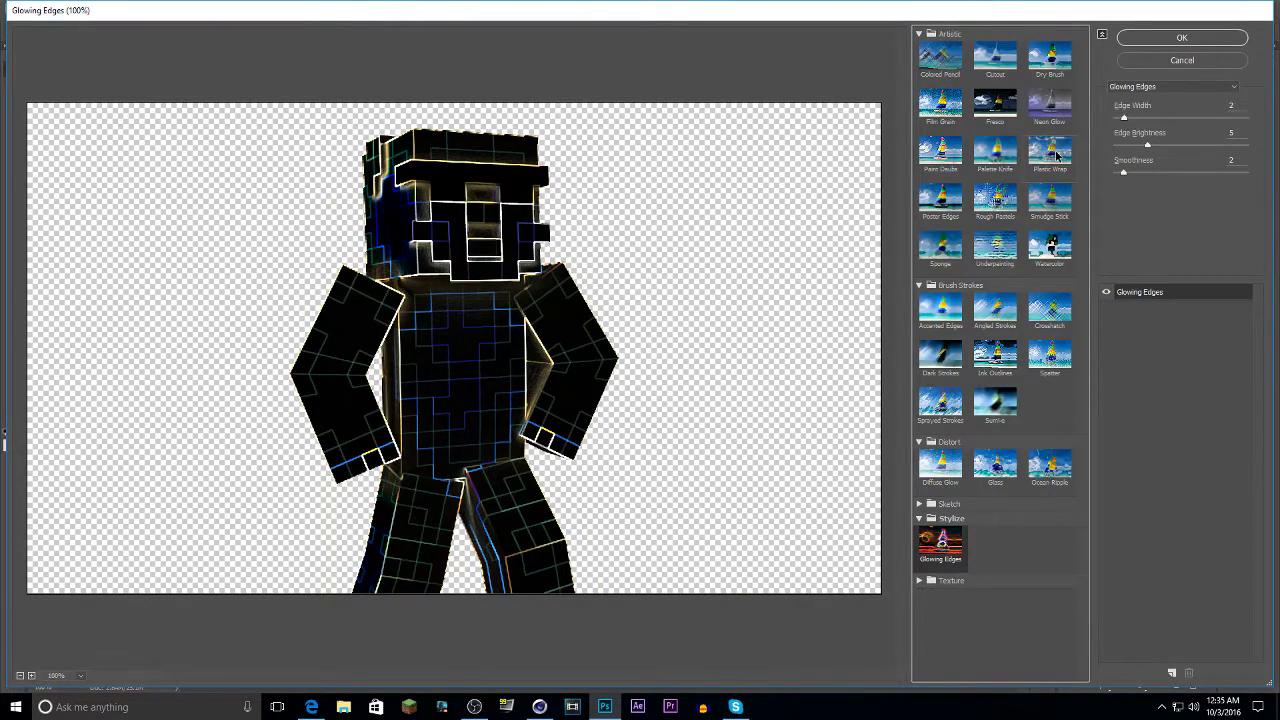
click(1050, 150)
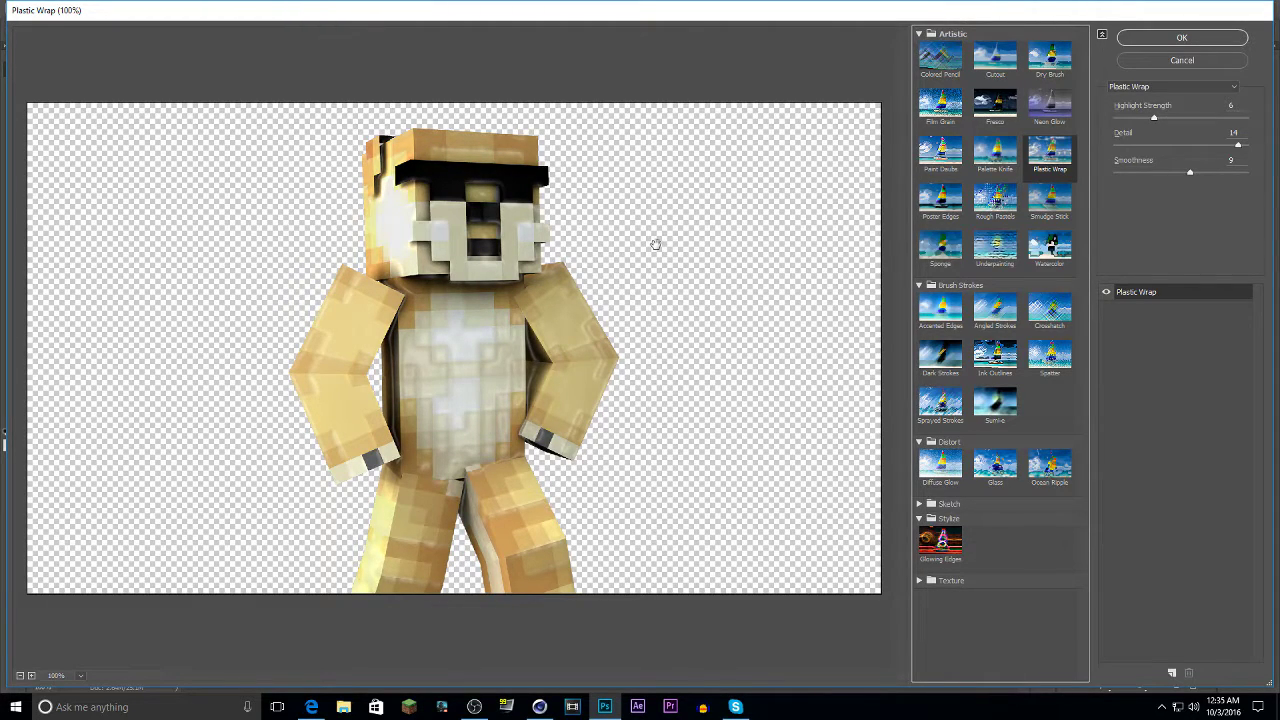
click(1161, 40)
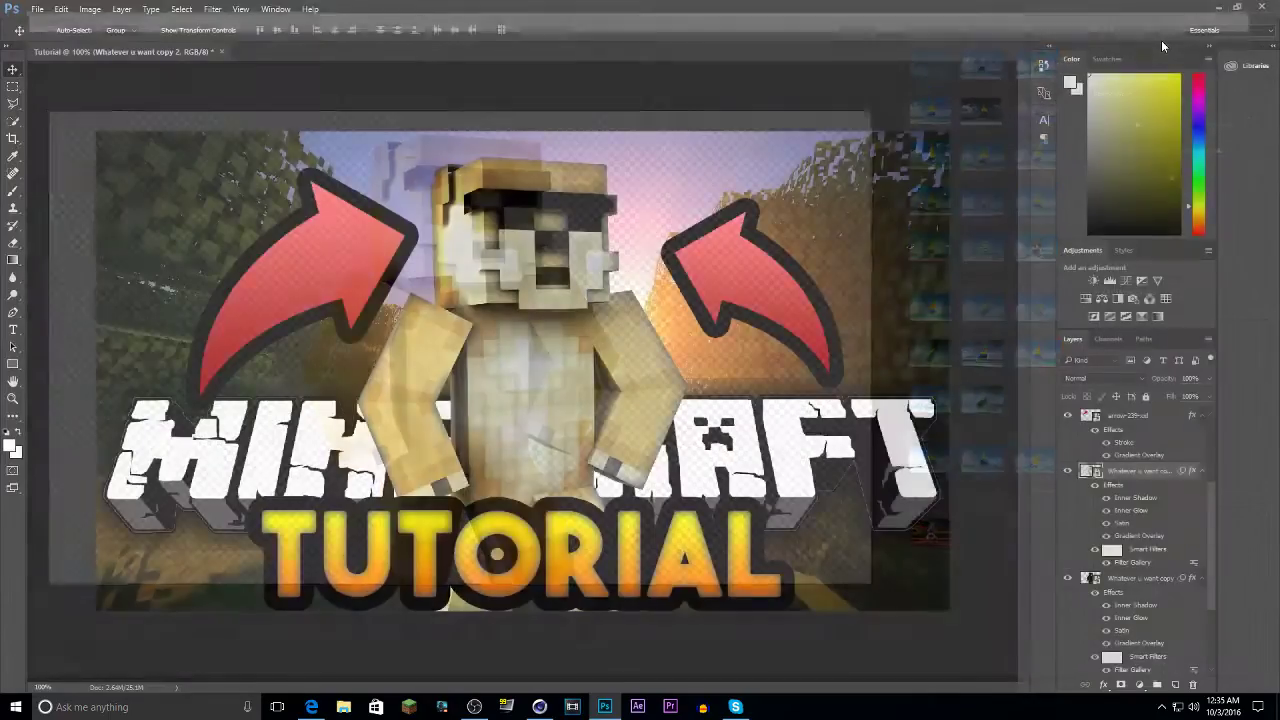
Reduce the opacity of the Plastic Wrap character copy to 21%.
click(1209, 379)
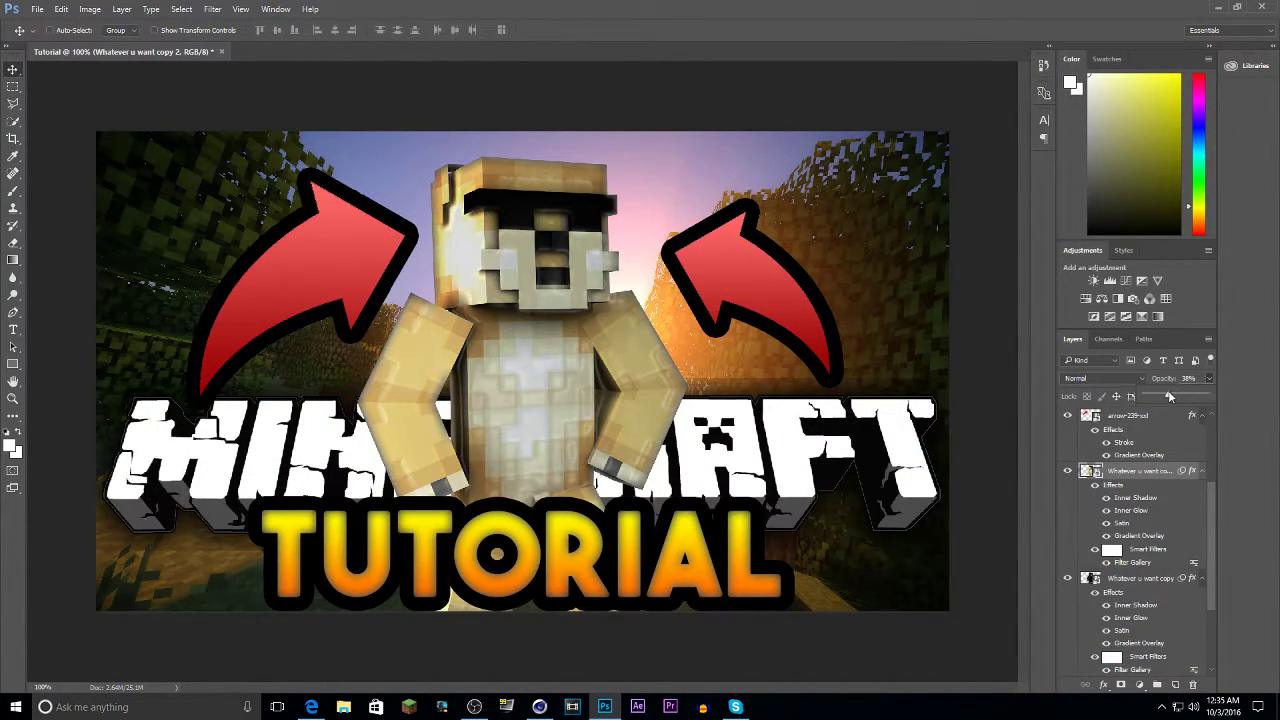
drag(1169, 397, 1172, 397)
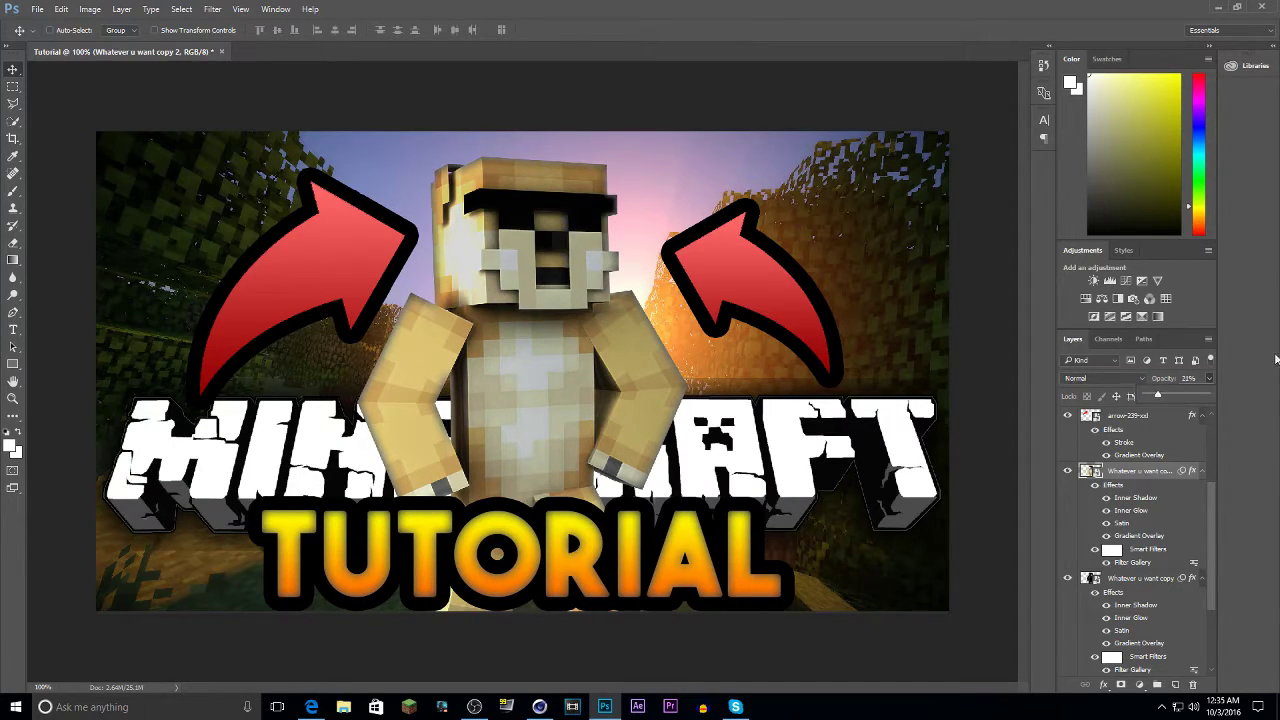
click(1213, 376)
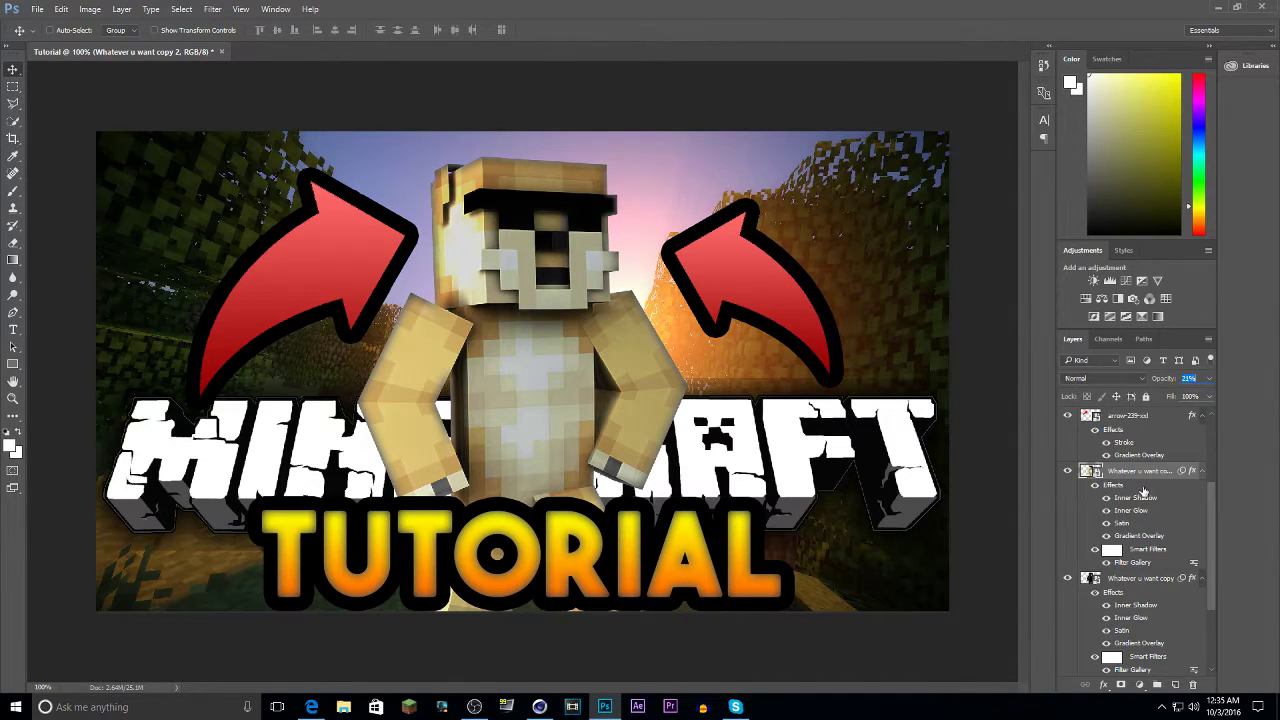
Add a white Outer Glow in Screen mode to the original "Whatever u want" character layer with 7% spread and 46 px size.
scroll(1165, 570, down, 4)
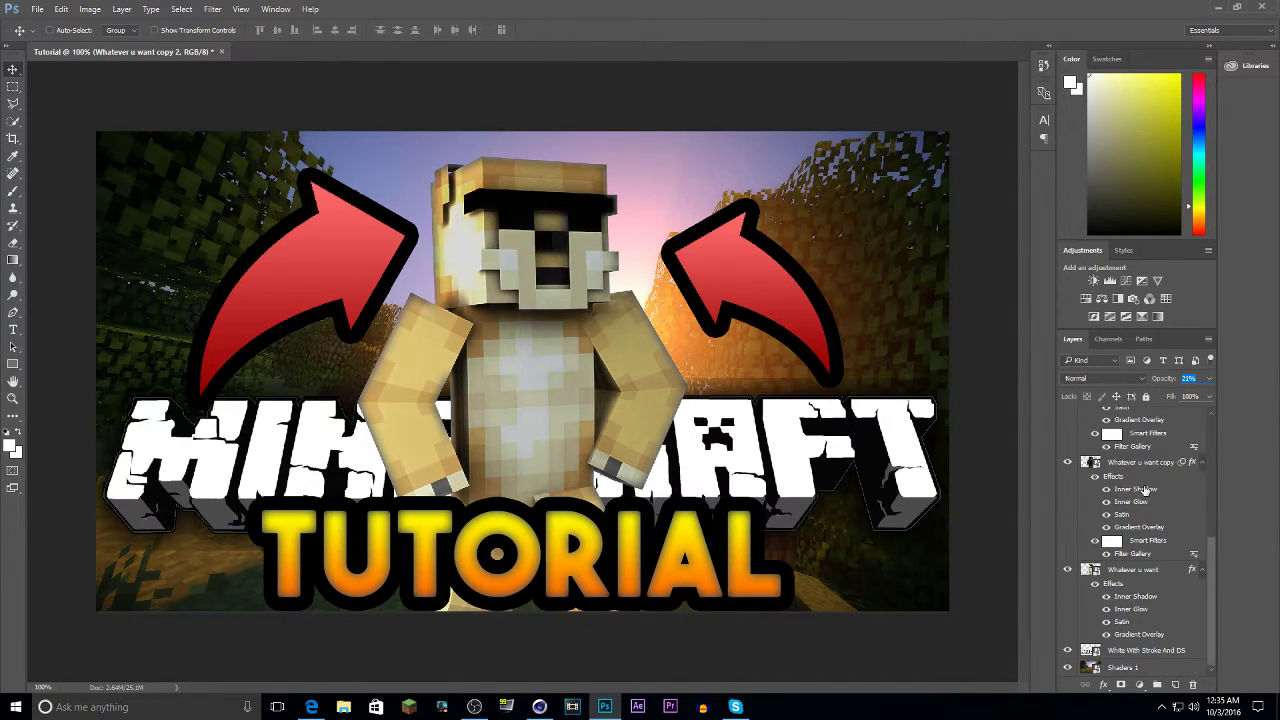
double_click(1172, 571)
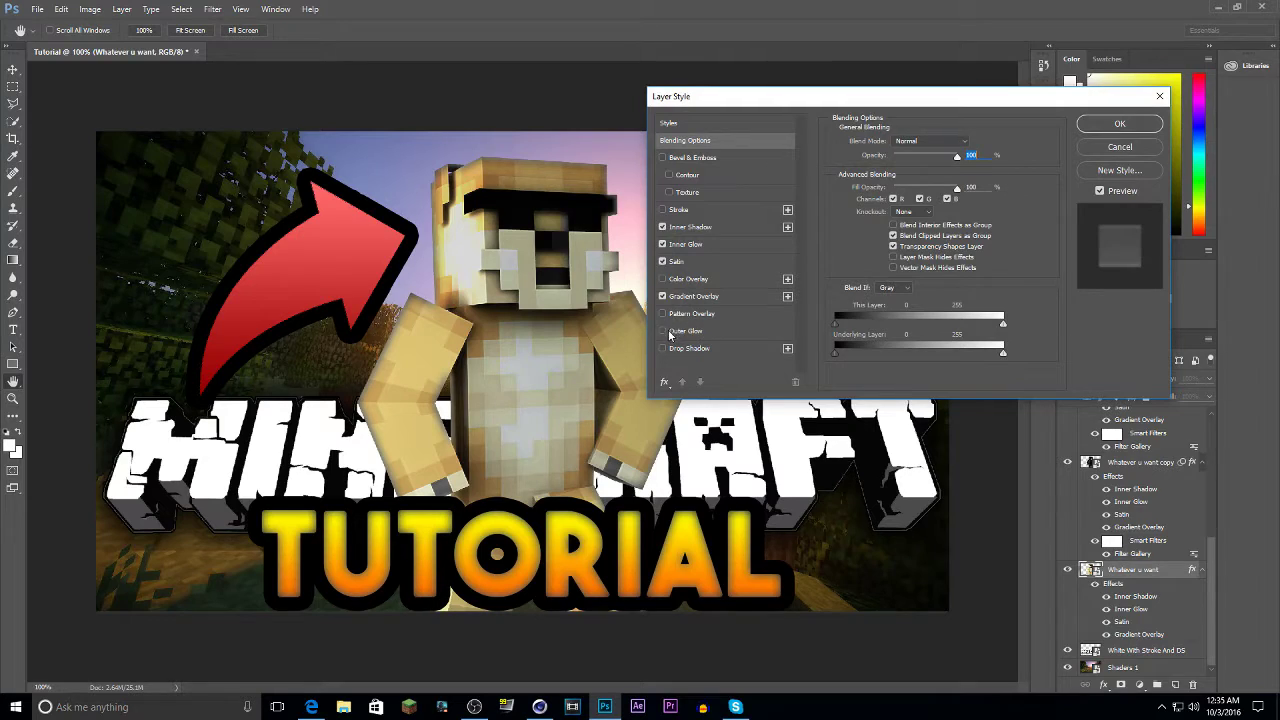
click(661, 210)
click(661, 210)
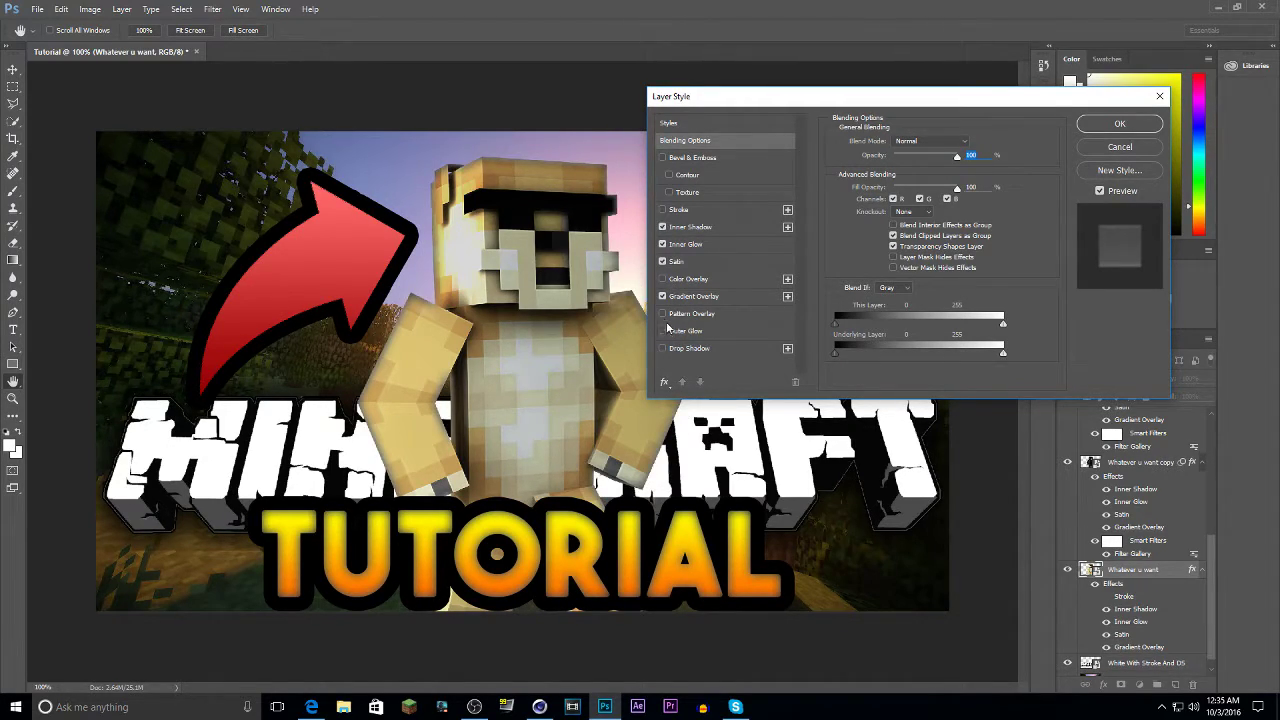
click(664, 332)
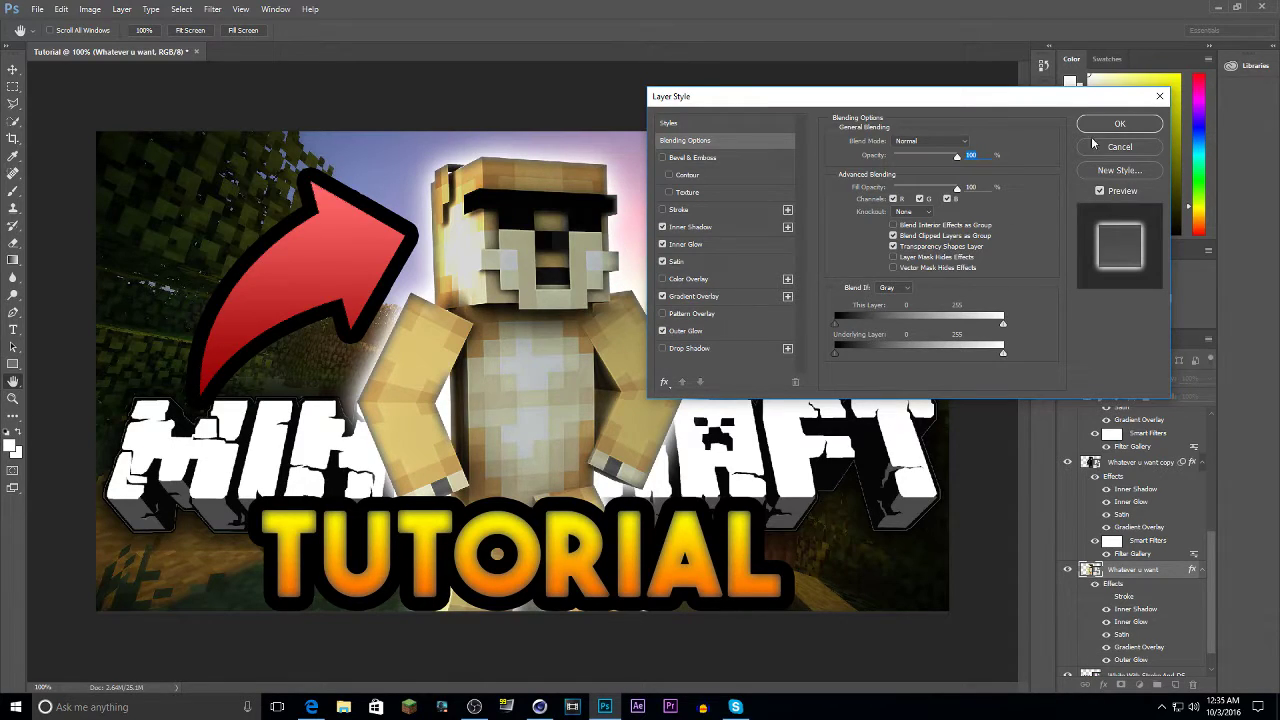
click(740, 331)
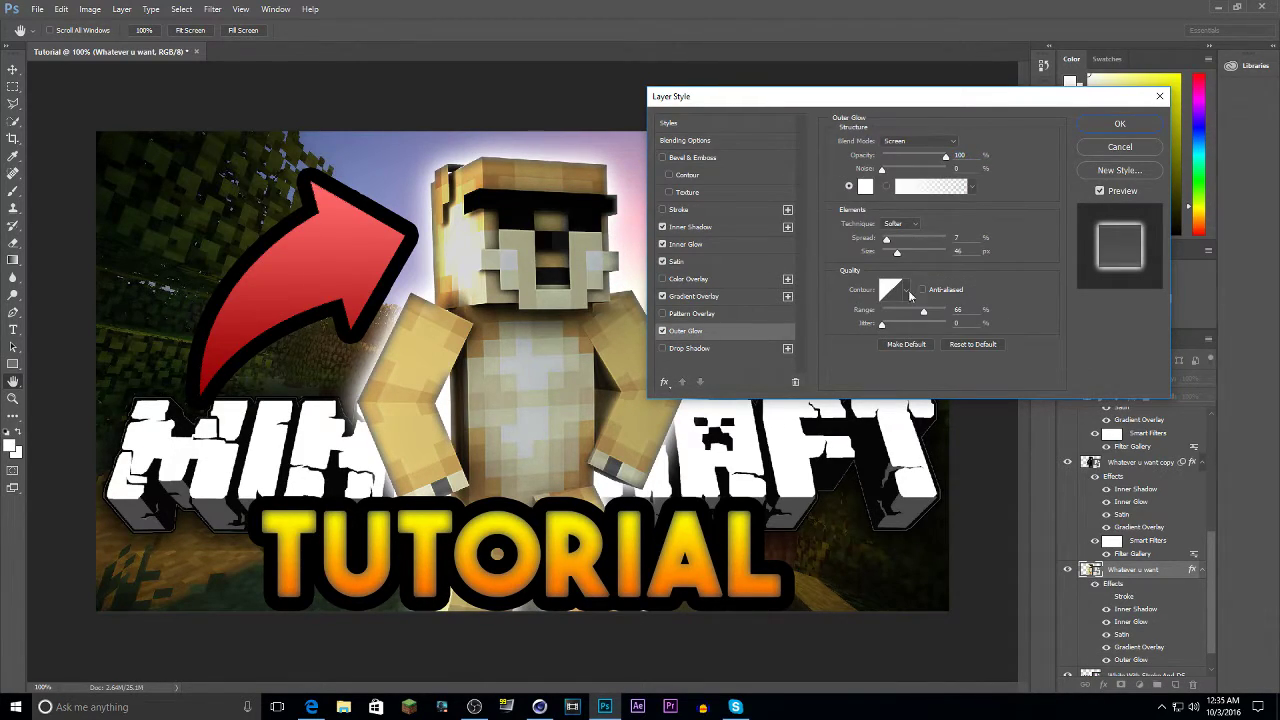
click(898, 254)
drag(898, 256, 896, 251)
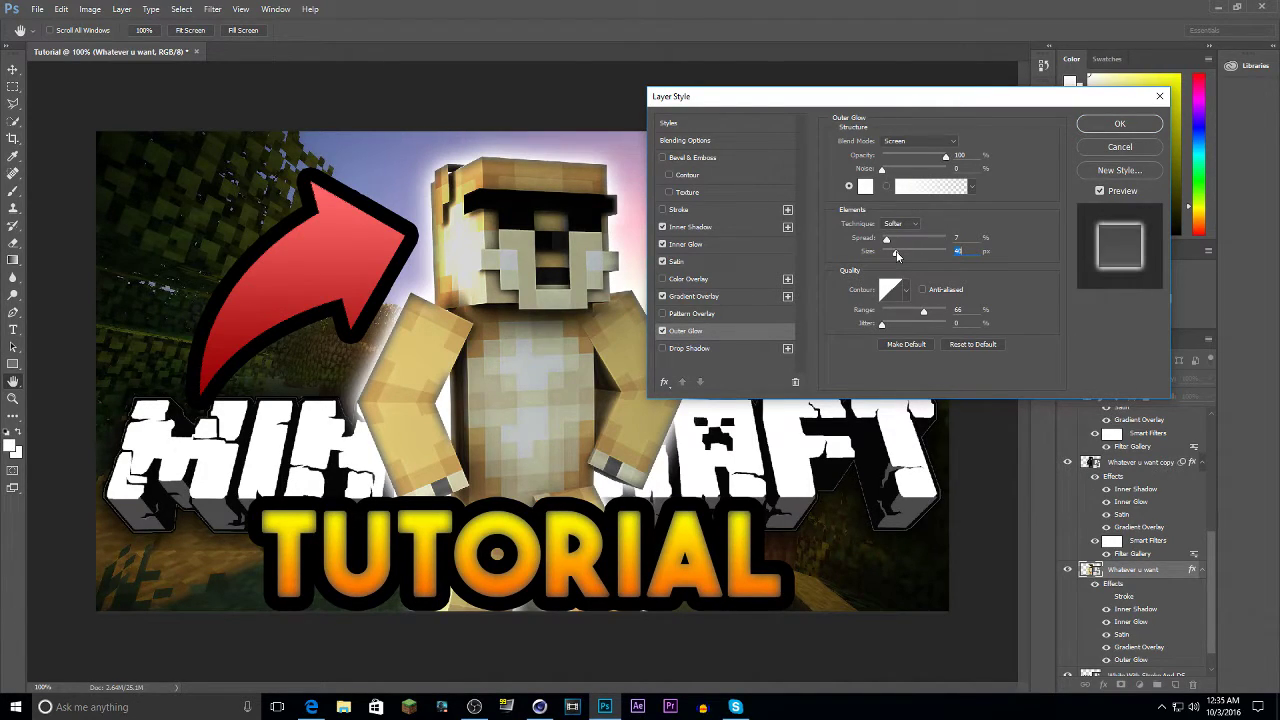
click(1116, 126)
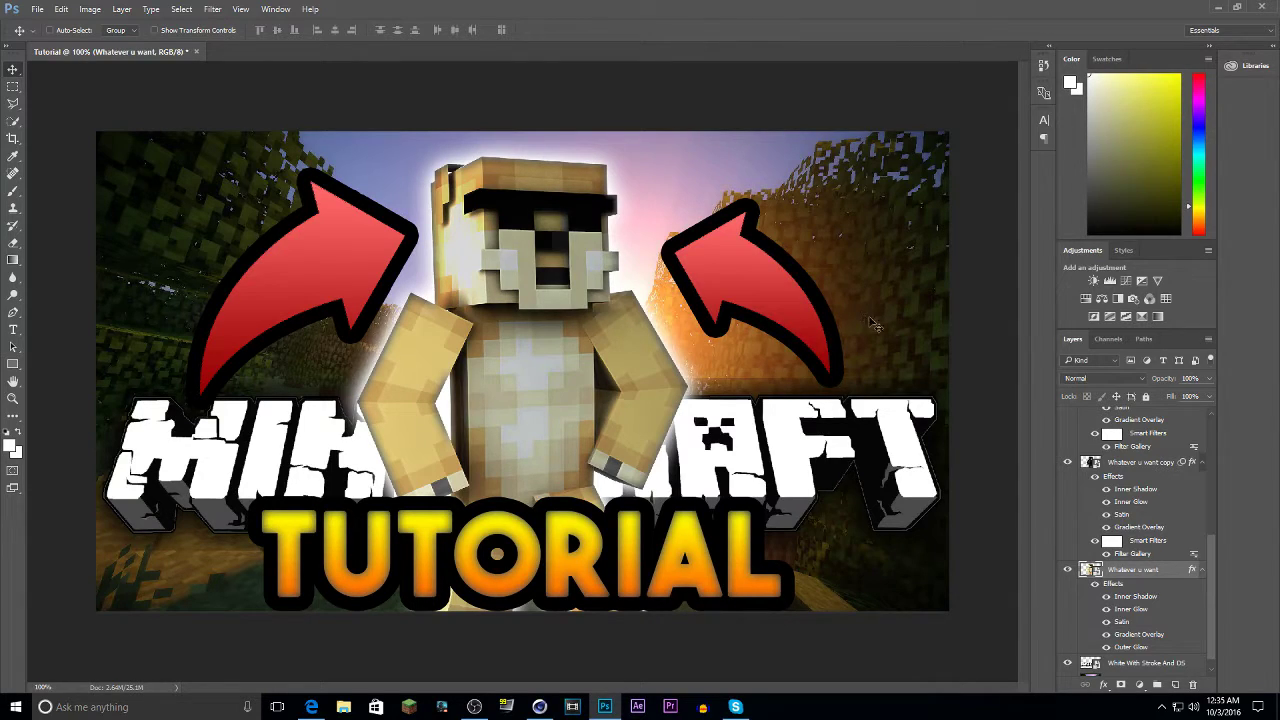
Add a Vibrance adjustment layer directly above the Shaders 1 background and raise its Vibrance to +43.
scroll(1086, 454, down, 1)
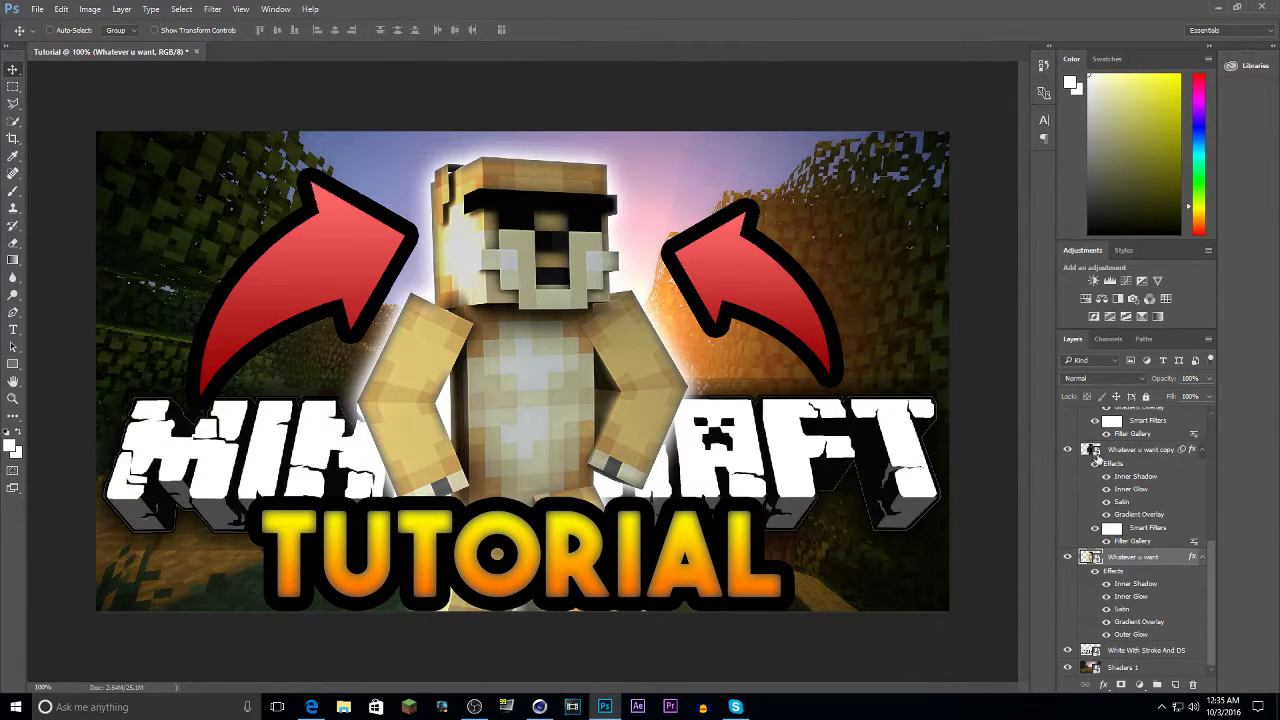
click(1157, 670)
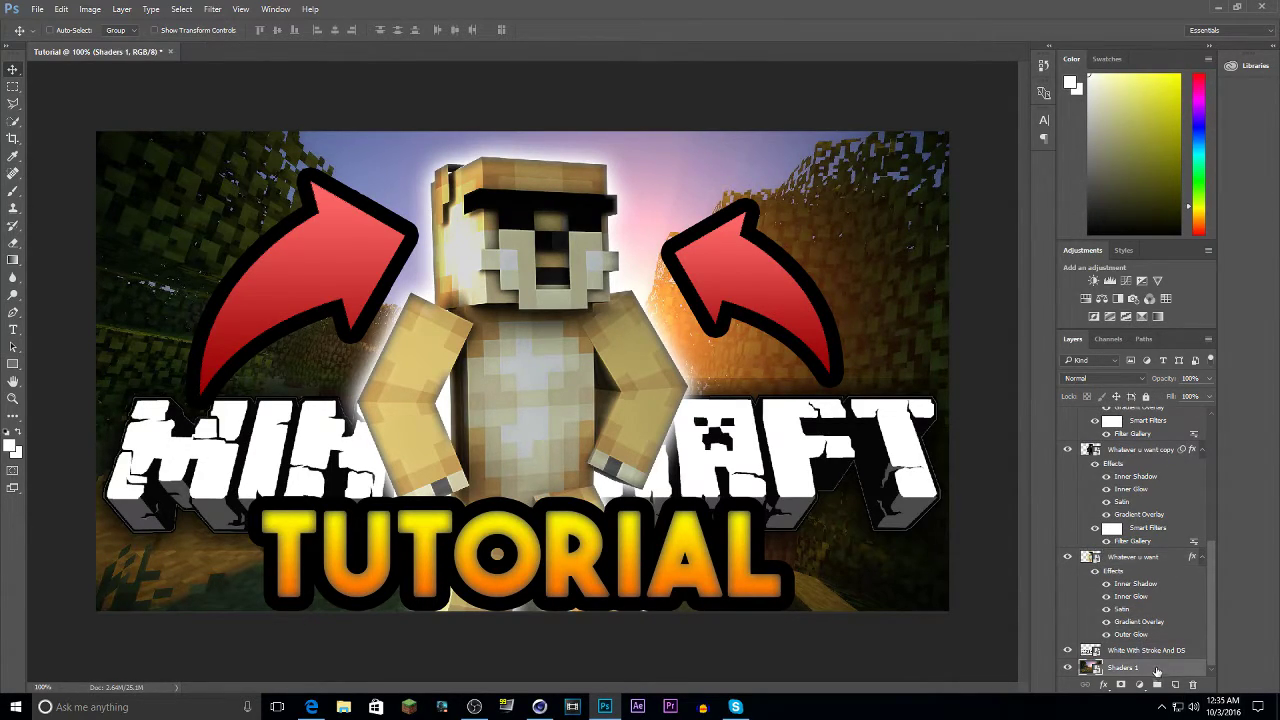
click(1157, 281)
drag(796, 249, 815, 262)
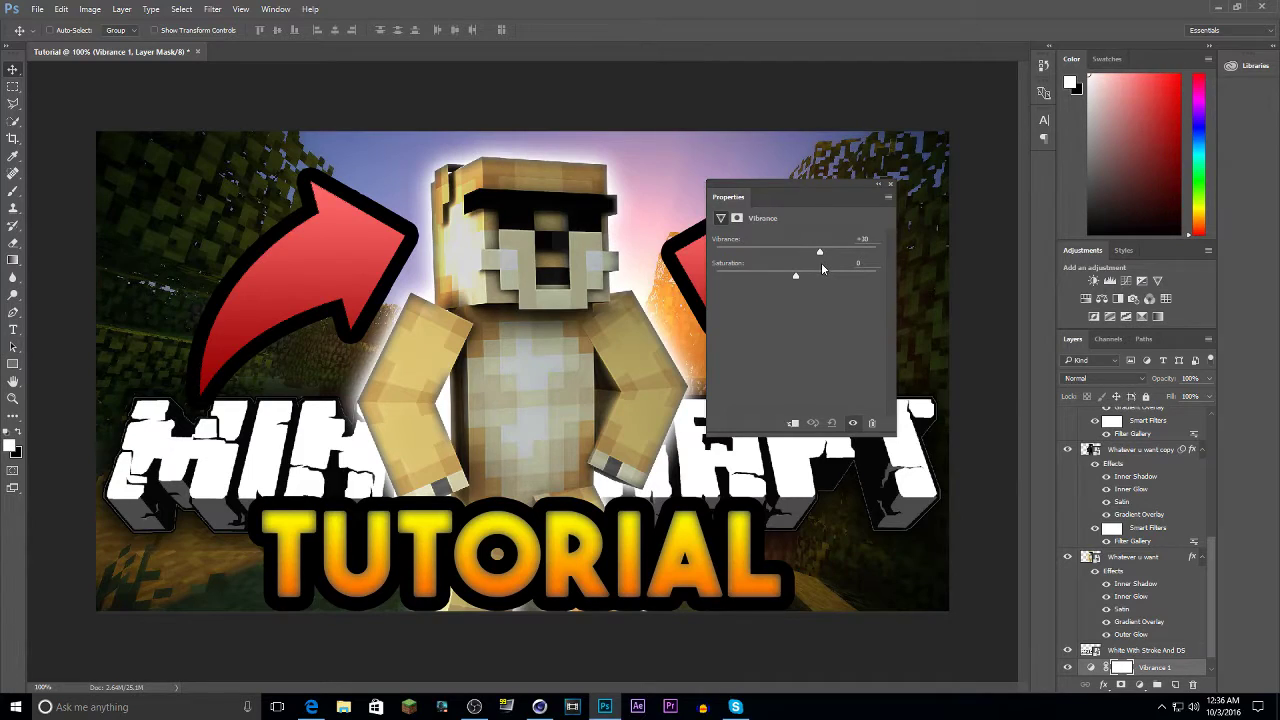
drag(819, 199, 942, 171)
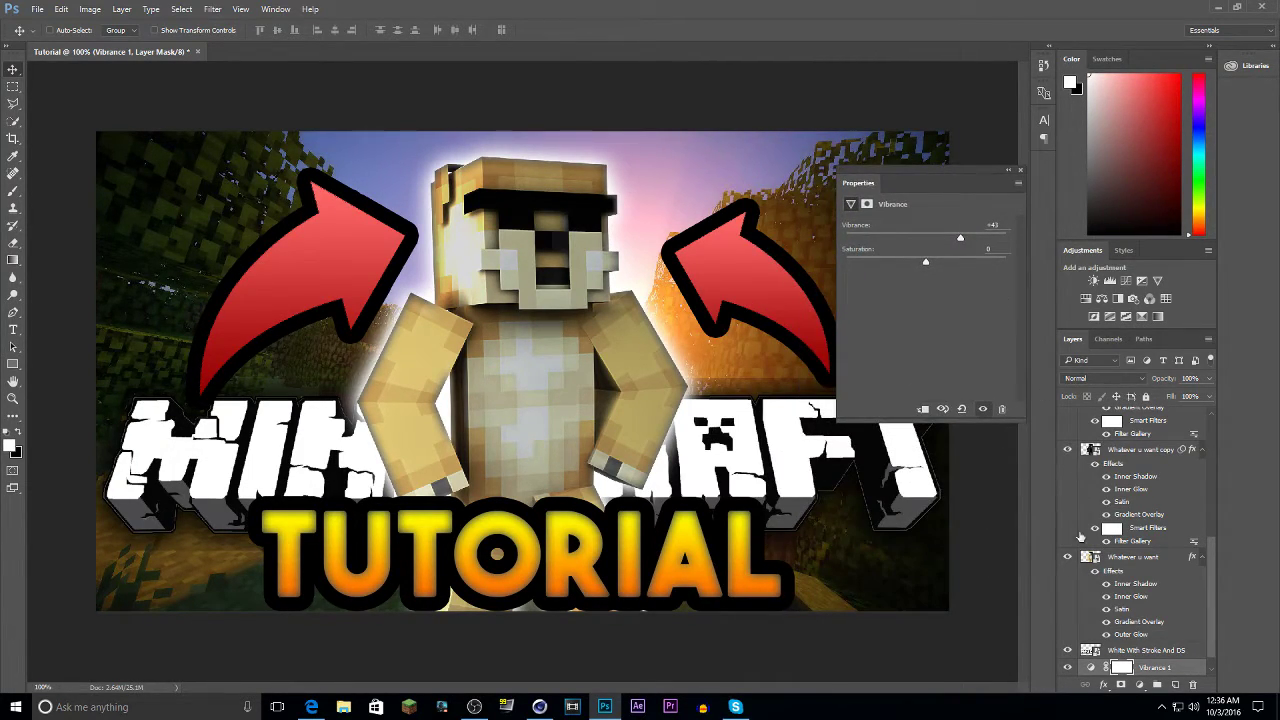
Hide the Minecraft logo, the original character and its first copy, and fine-tune the background's Vibrance adjustment.
scroll(1073, 565, down, 1)
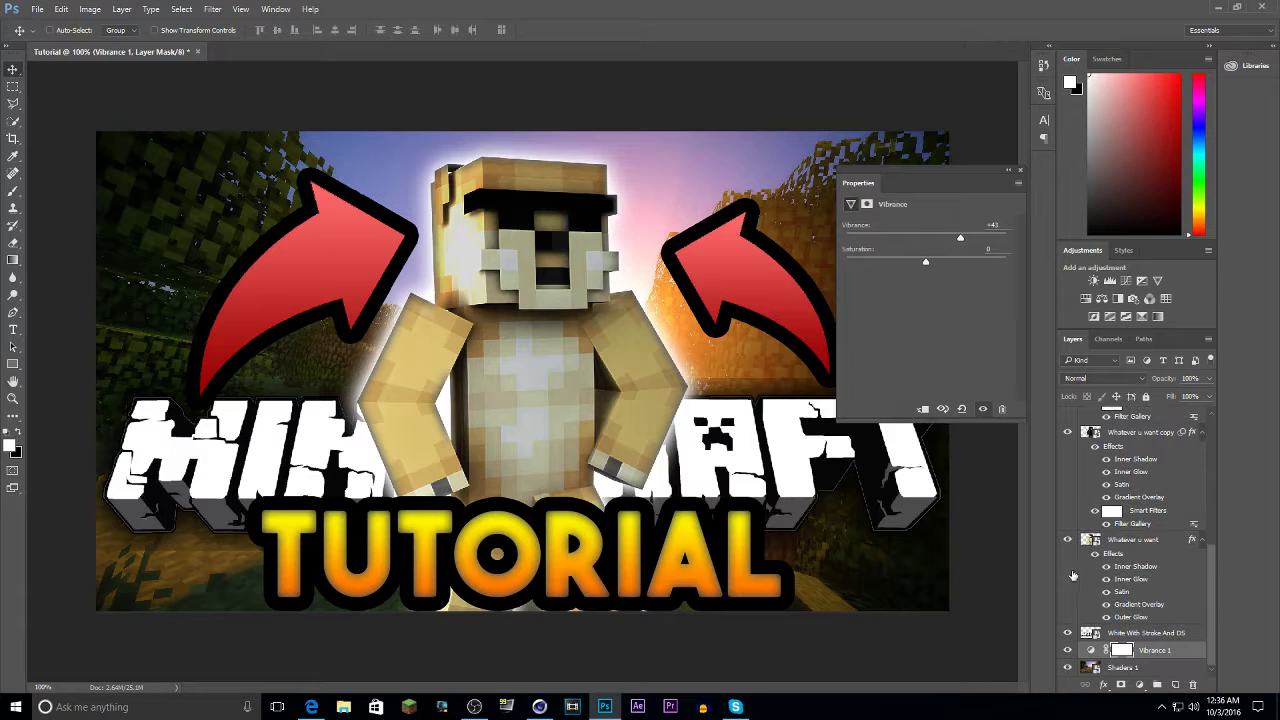
click(1067, 633)
click(1067, 539)
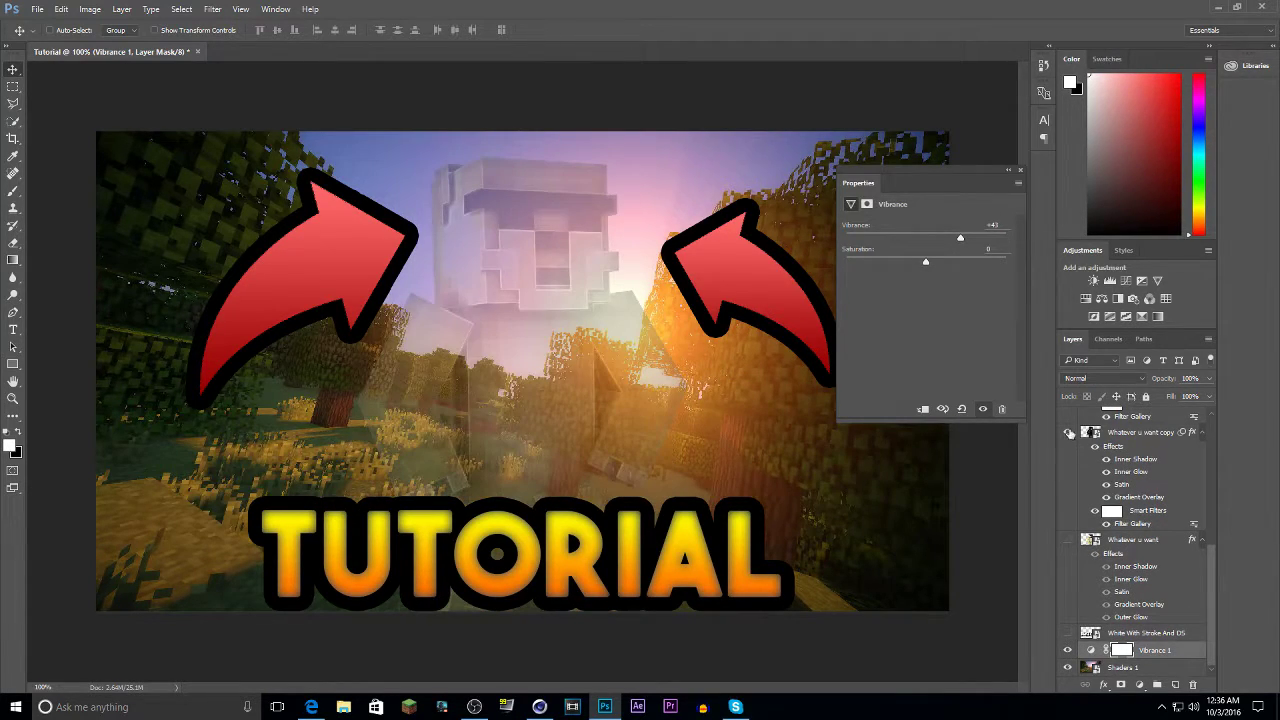
click(1067, 432)
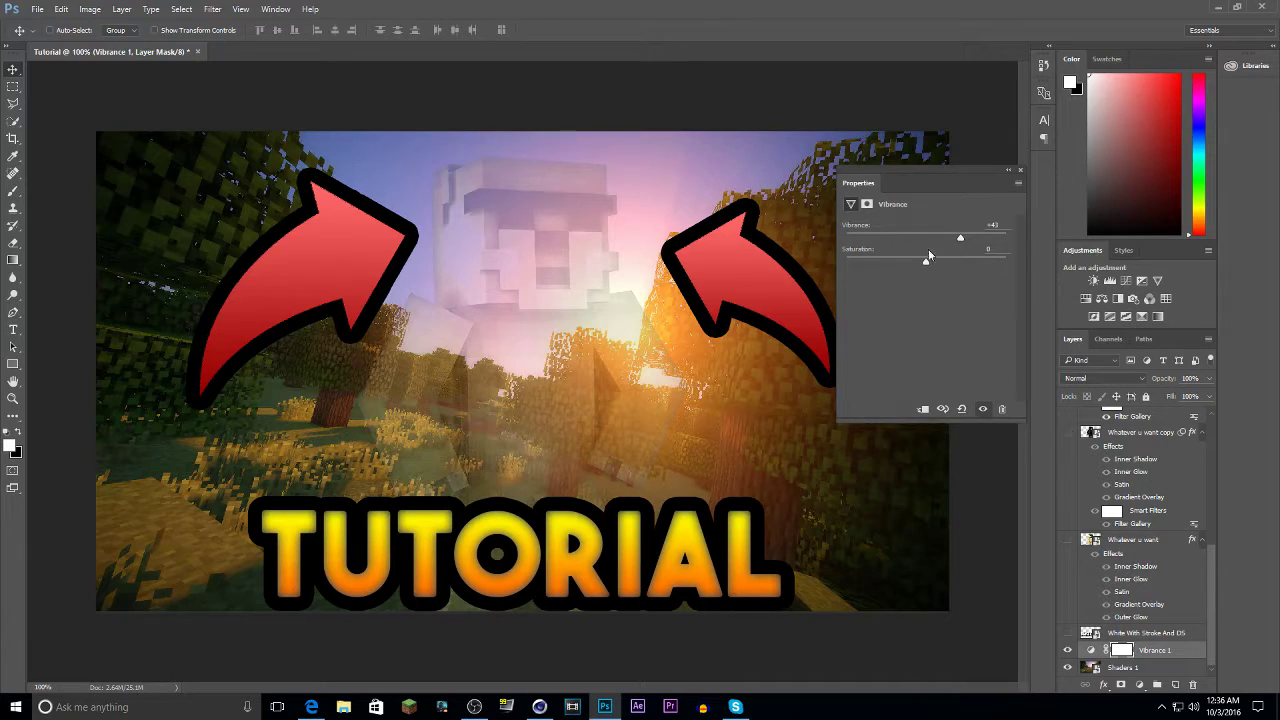
drag(940, 240, 966, 272)
click(1020, 170)
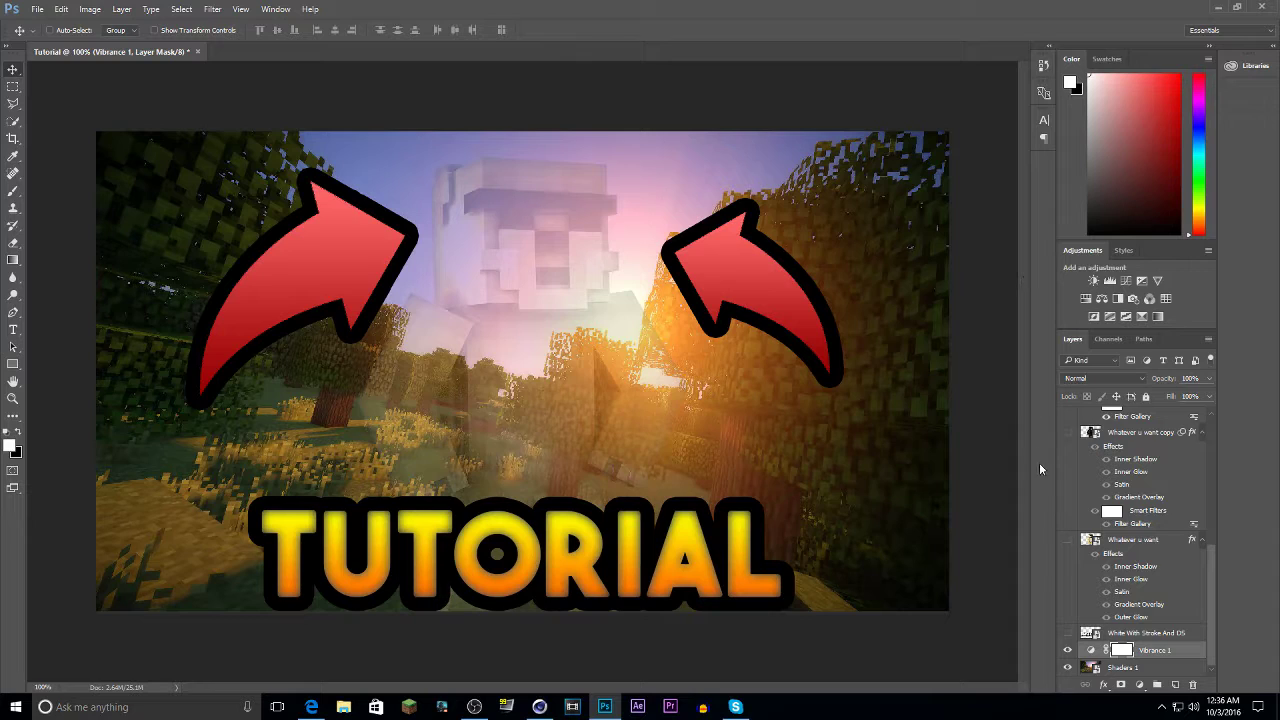
Show the Minecraft logo, the original character and its first copy again.
click(1067, 633)
click(1067, 540)
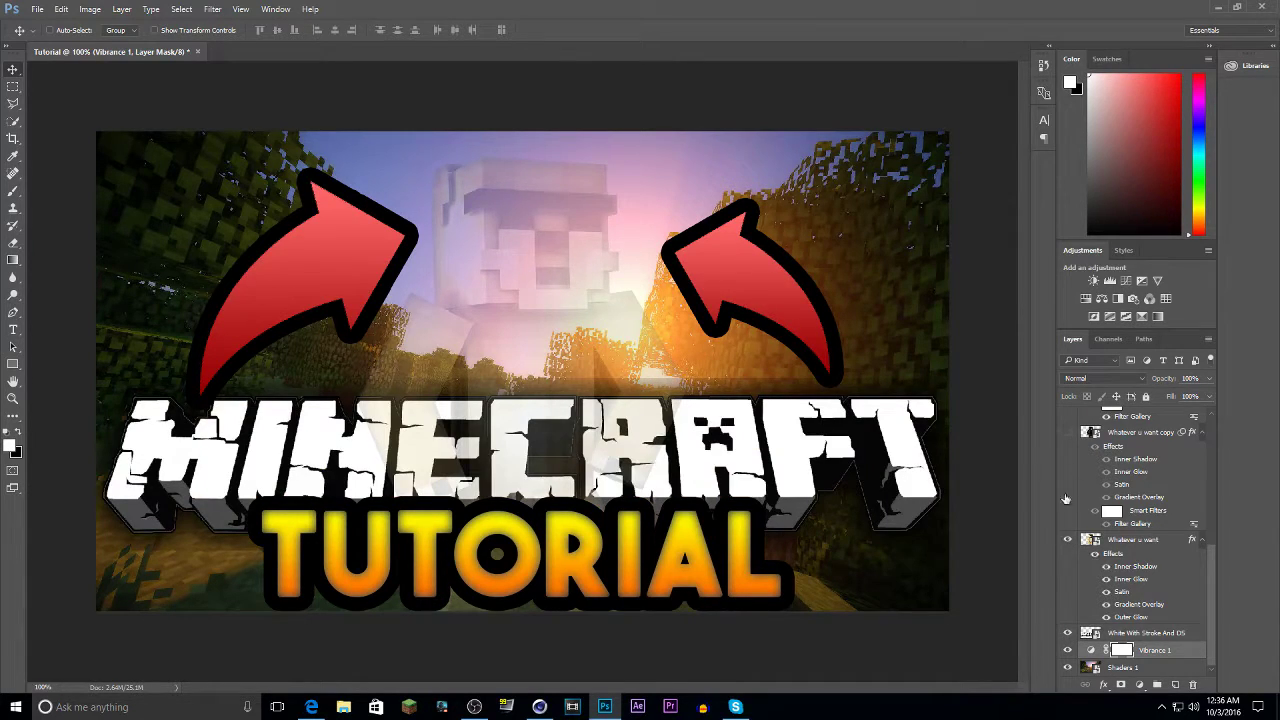
click(1067, 432)
scroll(1073, 460, up, 2)
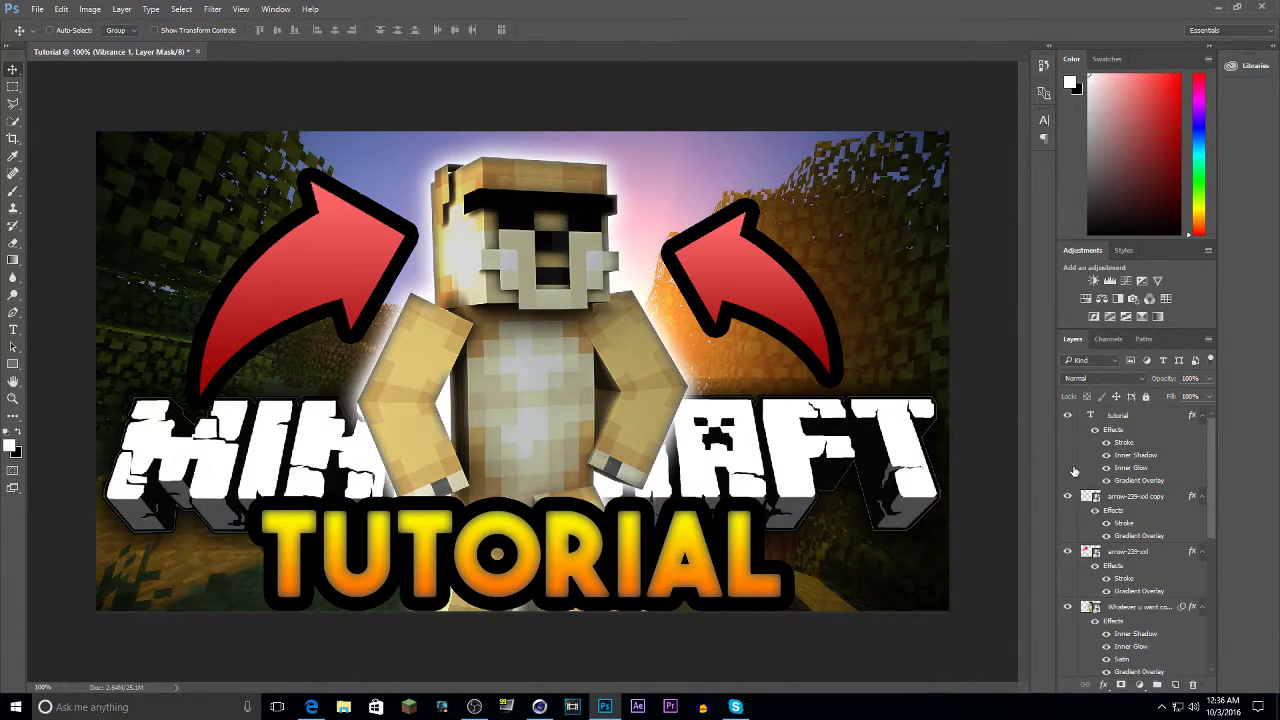
scroll(1076, 510, down, 2)
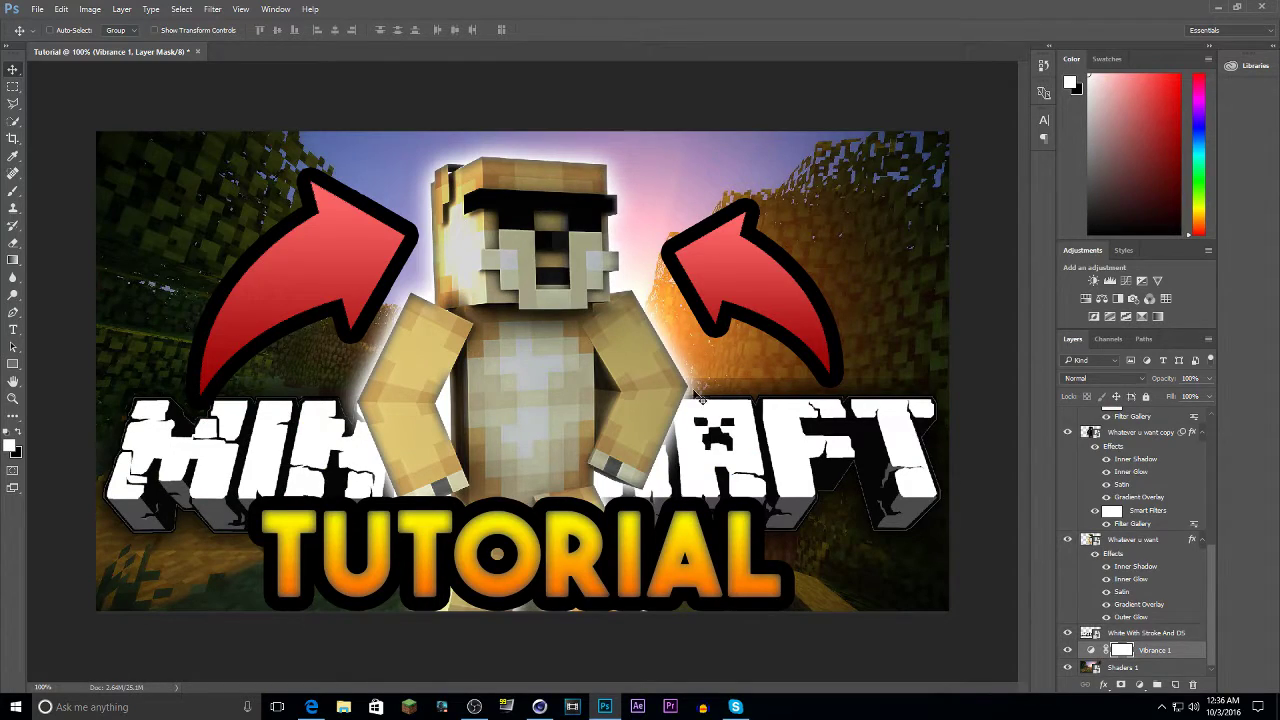
click(1124, 667)
click(212, 9)
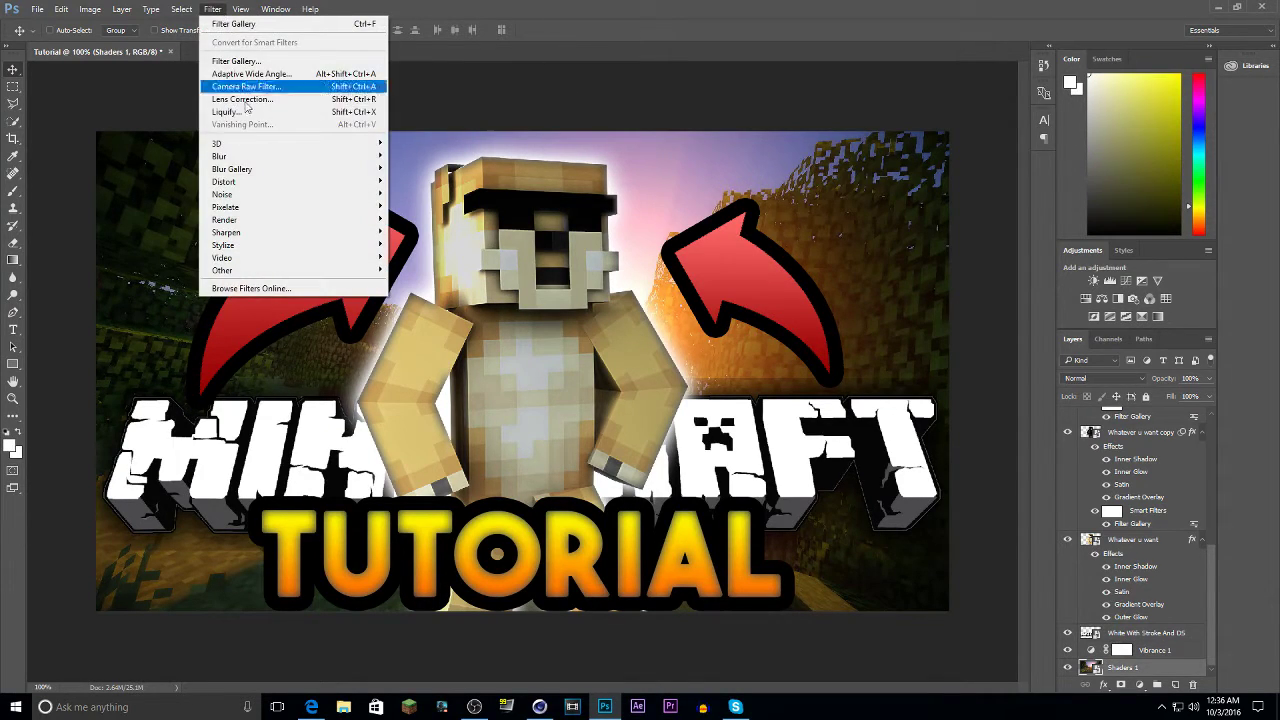
mouse_move(283, 159)
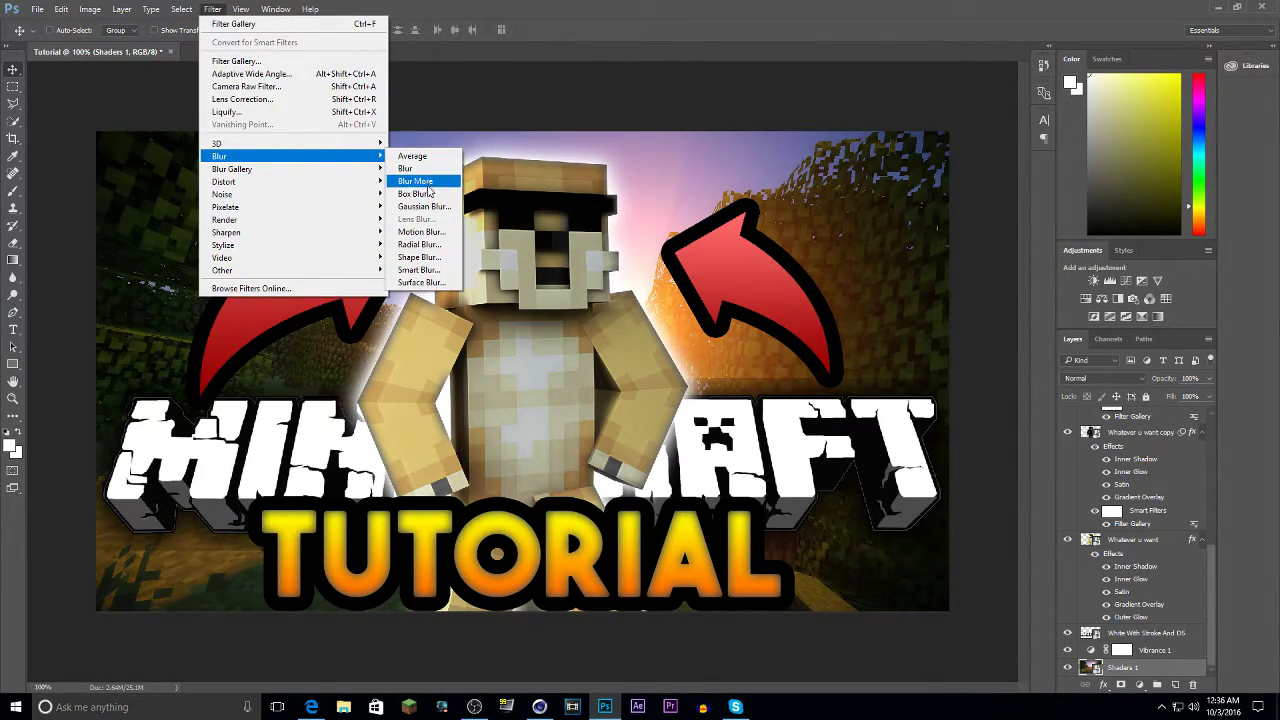
click(608, 9)
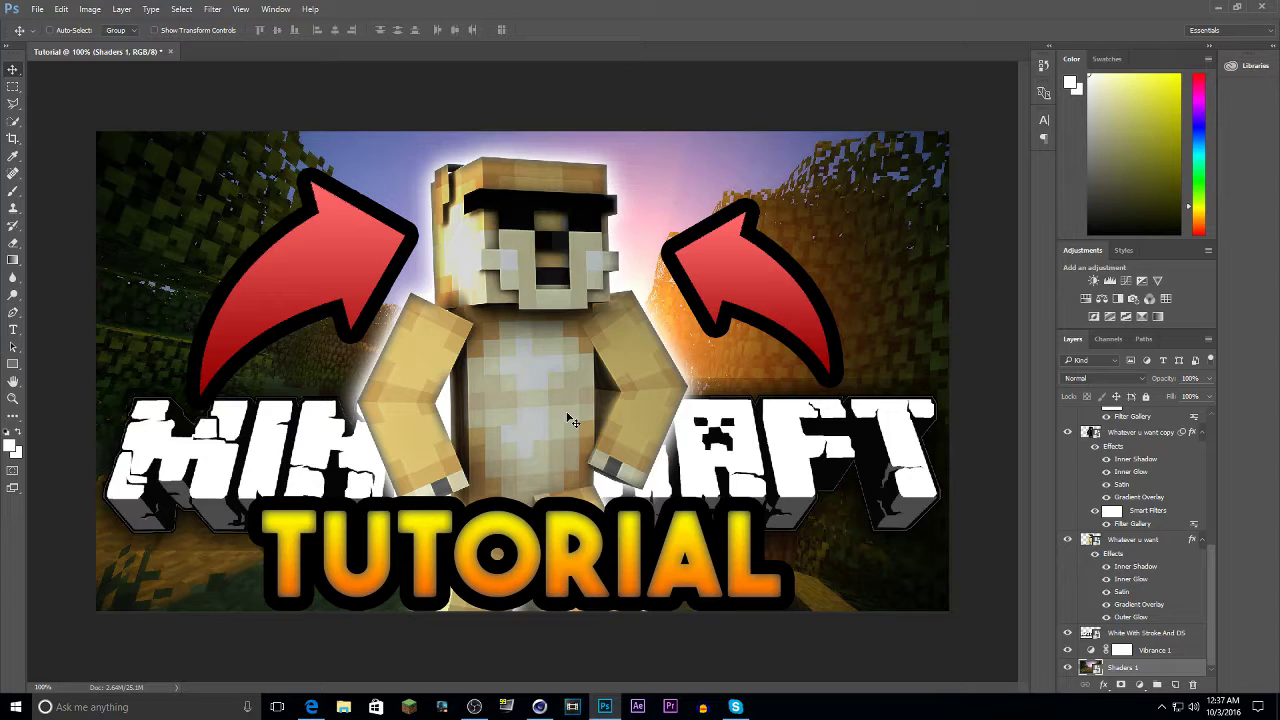
key(ctrl+t)
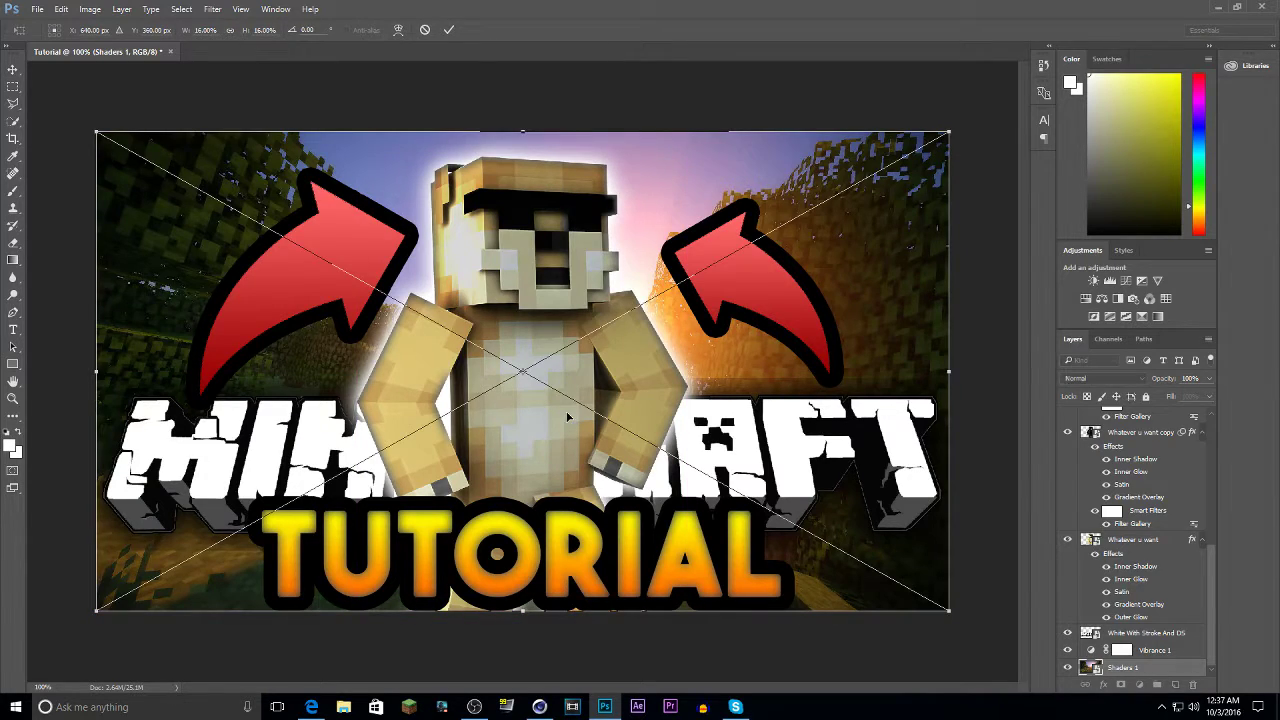
mouse_move(620, 404)
mouse_down()
mouse_move(650, 370)
mouse_move(545, 380)
mouse_move(598, 366)
mouse_move(558, 371)
mouse_move(566, 408)
mouse_move(618, 388)
mouse_up()
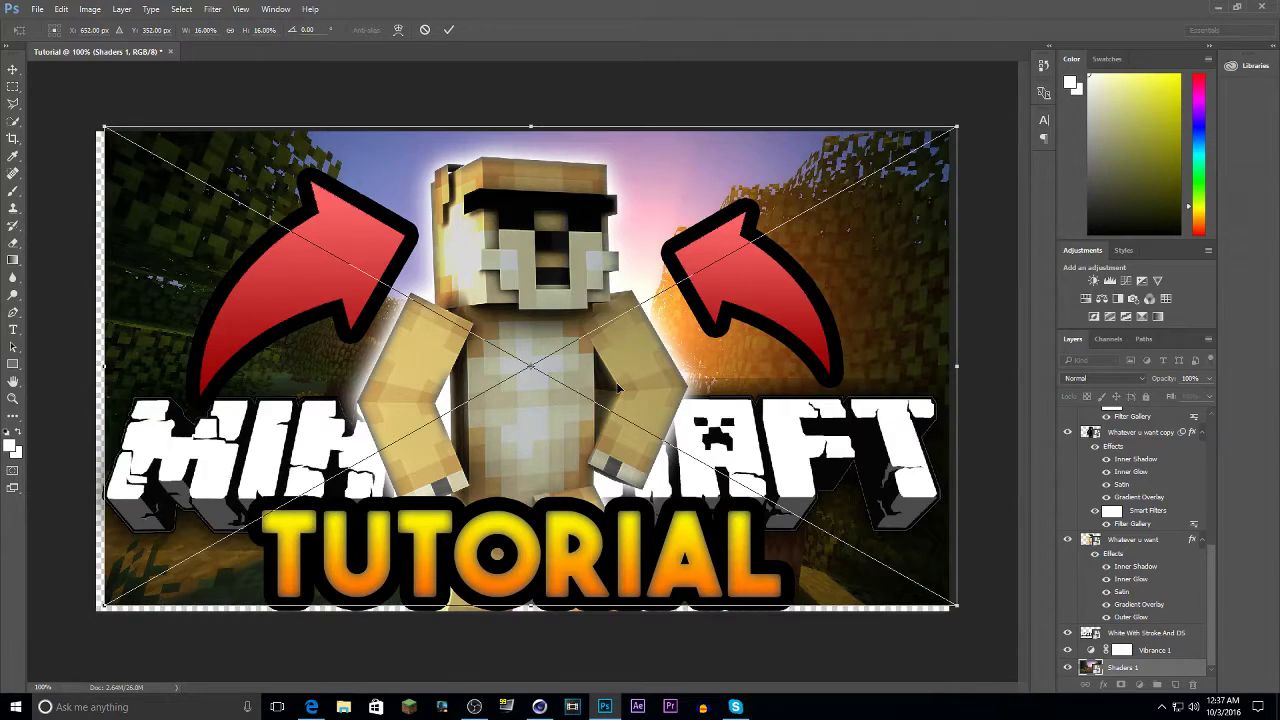
key(Escape)
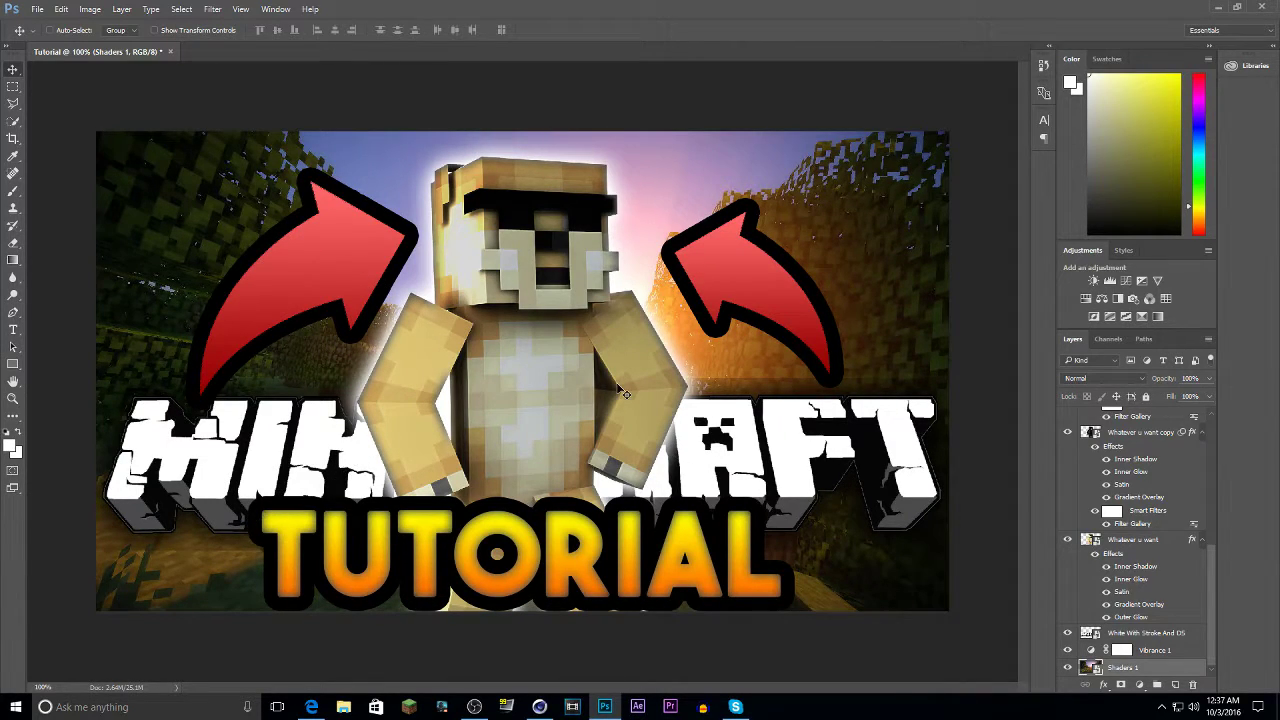